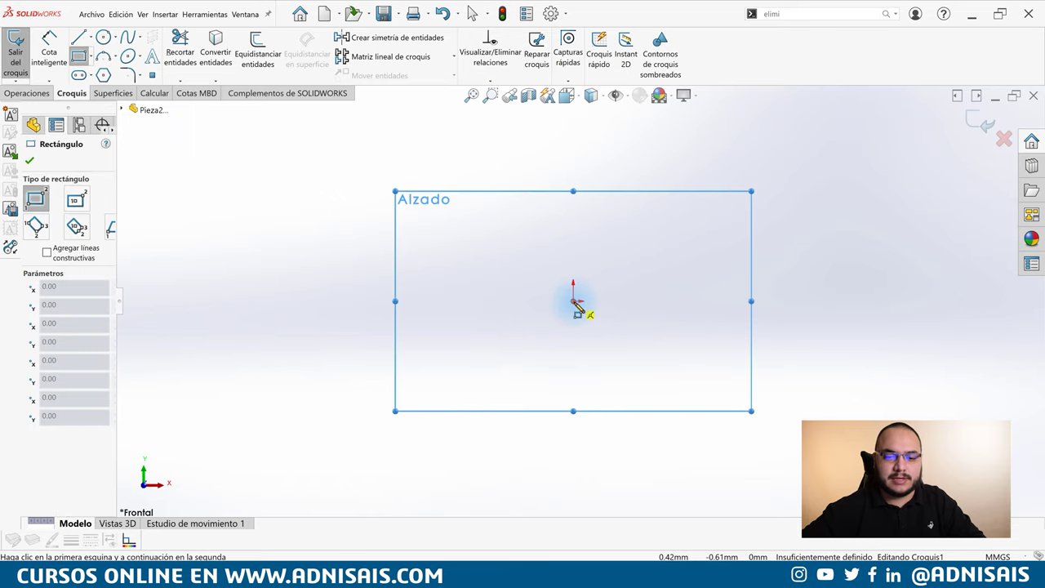
# Finish the rectangle and dimension its bottom edge at 100 mm
pyautogui.click(573, 300)
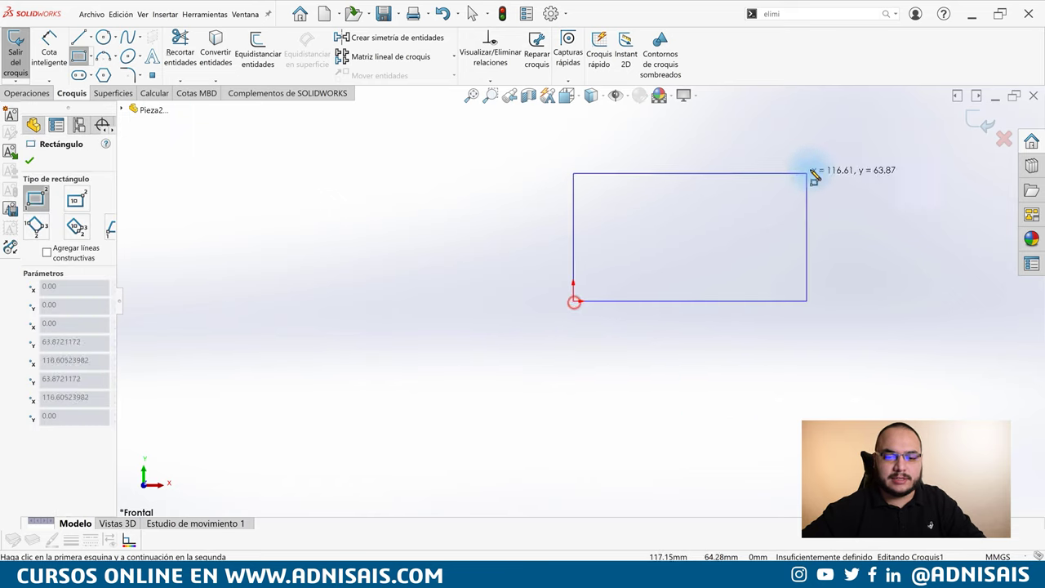
pyautogui.click(820, 157)
pyautogui.press('Escape')
pyautogui.moveTo(686, 438); pyautogui.dragTo(749, 311, button='right')
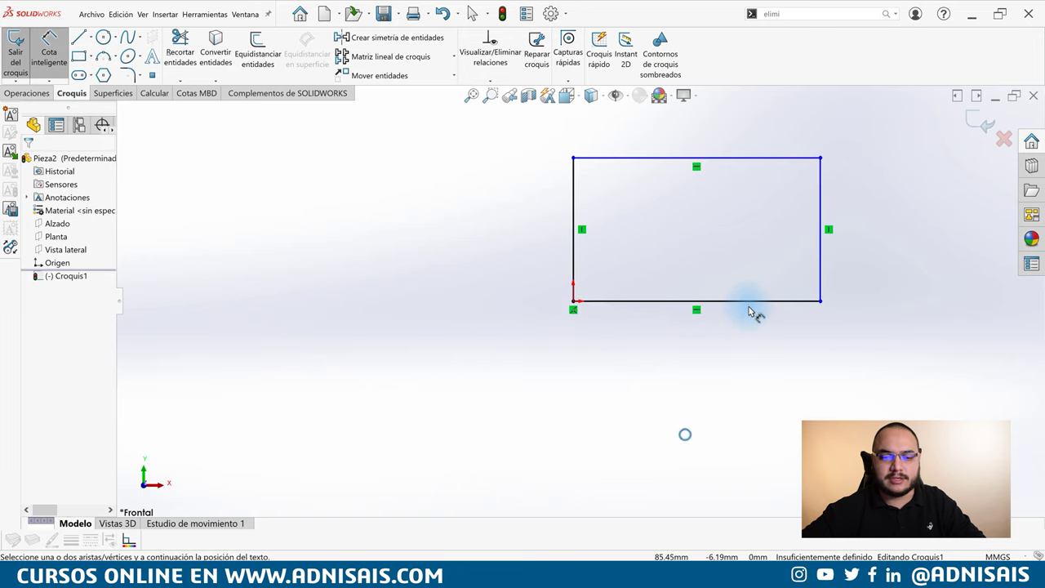
pyautogui.click(755, 302)
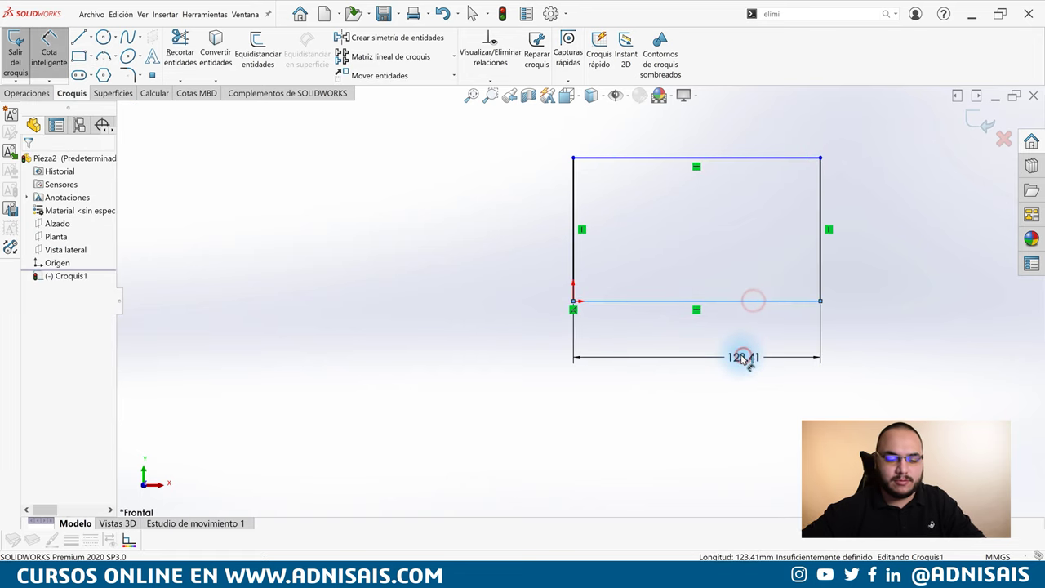
pyautogui.click(749, 356)
pyautogui.write('100')
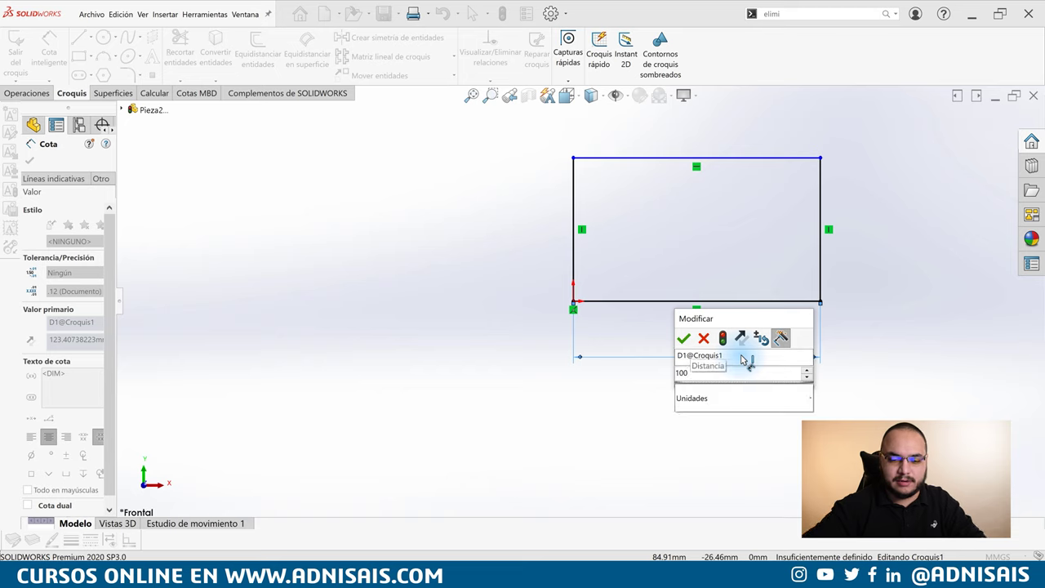
pyautogui.press('Return')
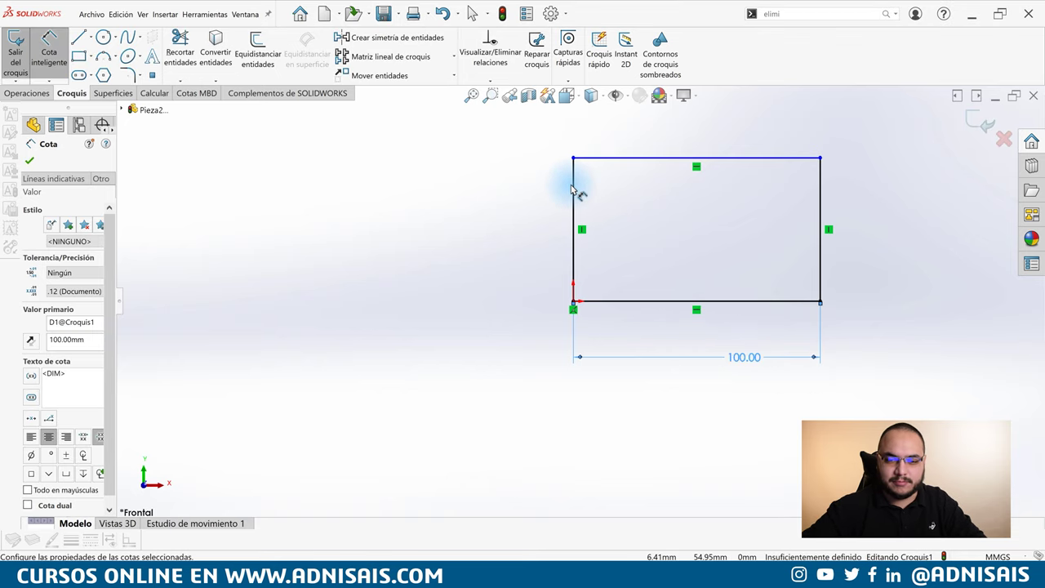
# Dimension the left edge at 60 mm and start an Extruded Boss on the rectangle
pyautogui.click(574, 198)
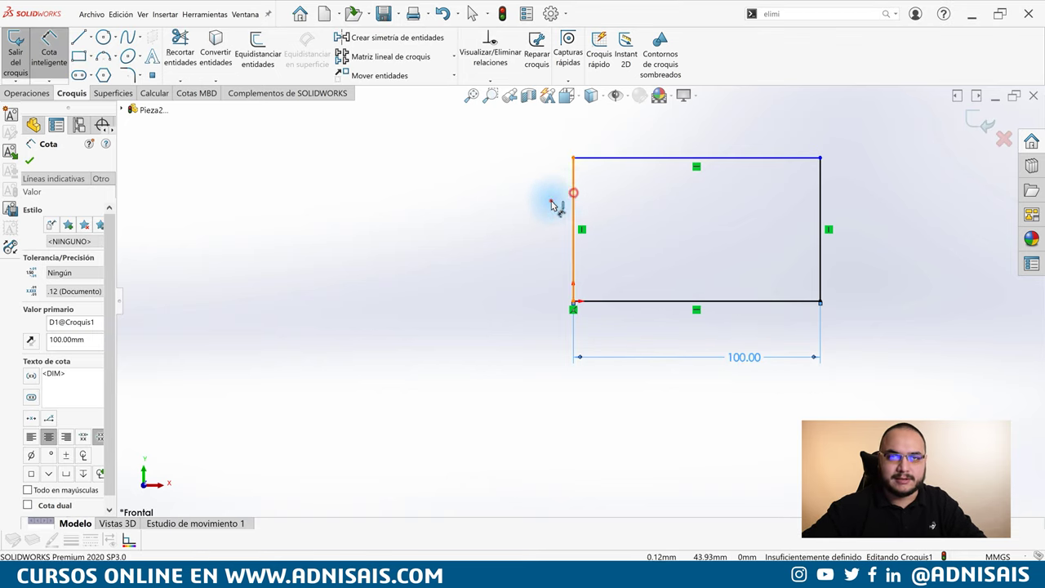
pyautogui.click(553, 203)
pyautogui.write('60')
pyautogui.press('Return')
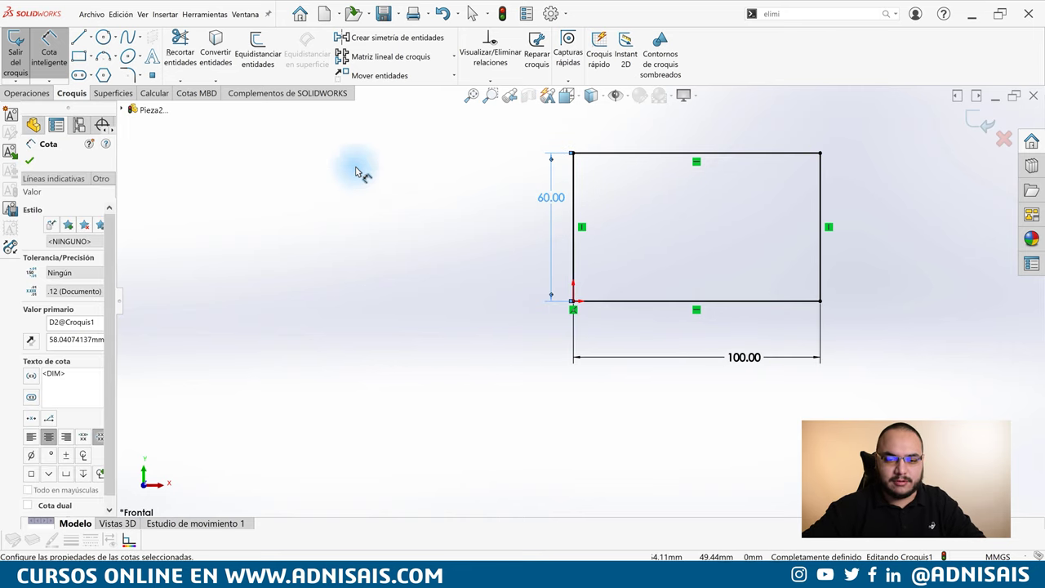
pyautogui.click(26, 93)
pyautogui.click(24, 51)
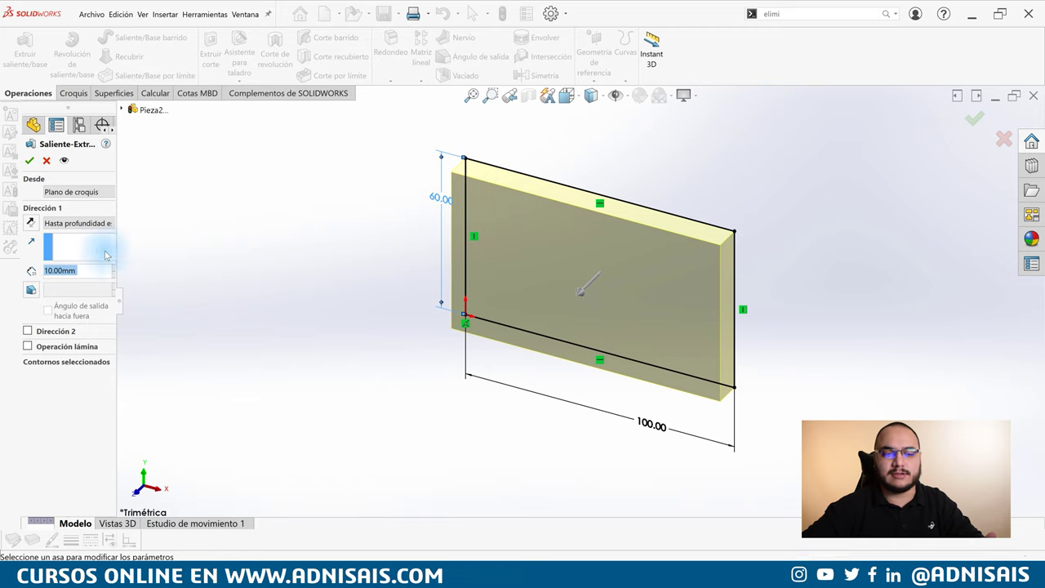
# Widen the extrusion panel and try depths of 50 mm, then 30 mm
pyautogui.moveTo(117, 257)
pyautogui.mouseDown()
pyautogui.moveTo(163, 250)
pyautogui.moveTo(198, 263)
pyautogui.mouseUp()
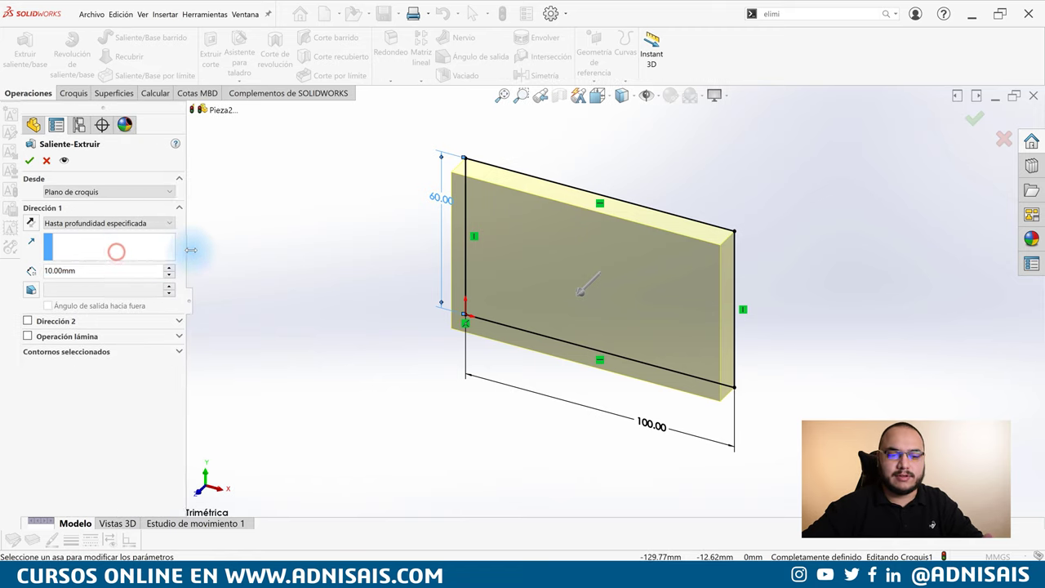
pyautogui.click(176, 268)
pyautogui.click(176, 268)
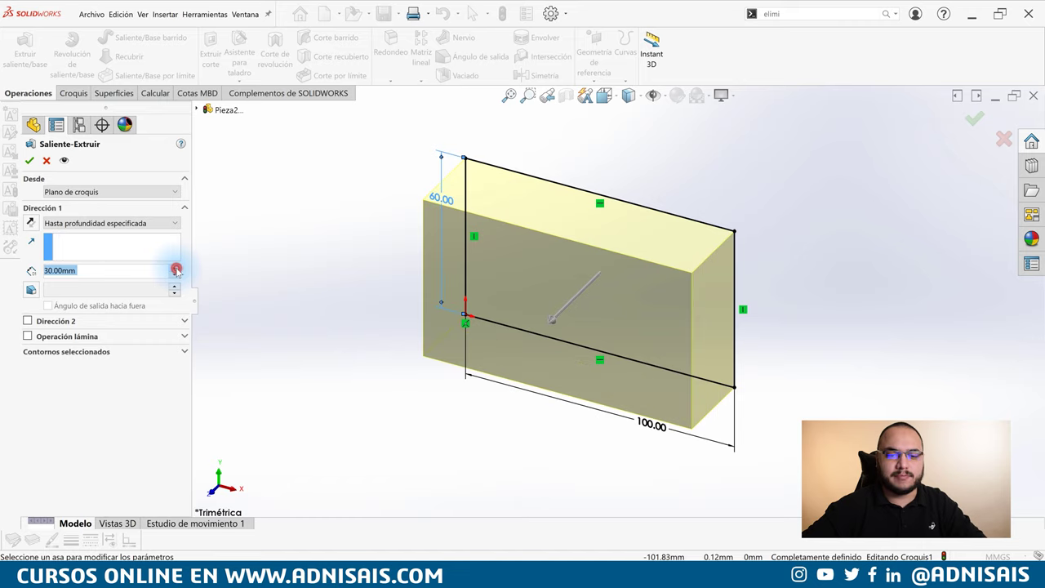
pyautogui.click(176, 268)
pyautogui.click(175, 268)
pyautogui.click(174, 279)
pyautogui.click(174, 279)
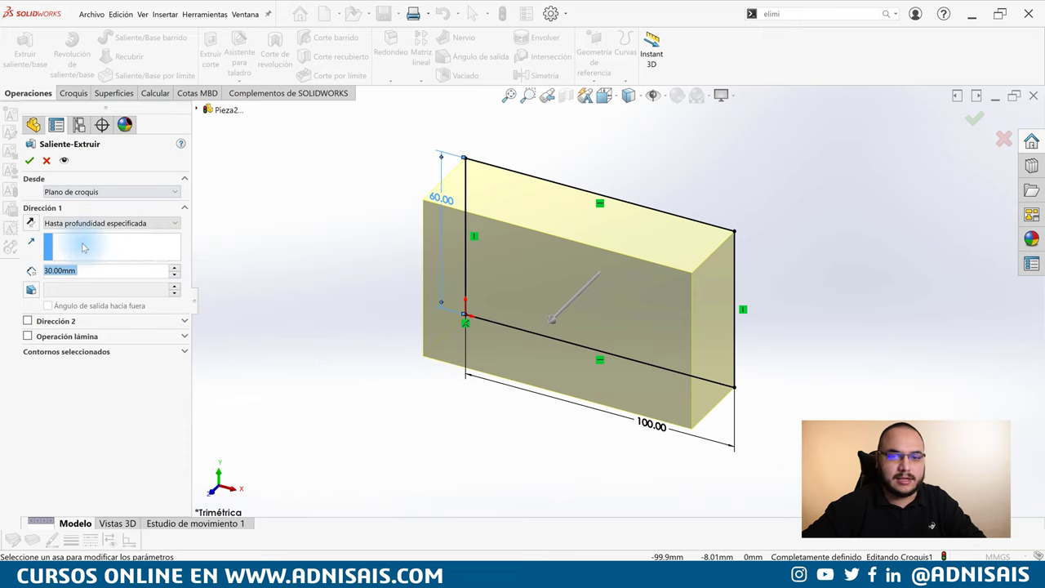
# Flip the extrusion toward the viewer, raise depth to 60 mm, then set Up To Vertex
pyautogui.click(29, 223)
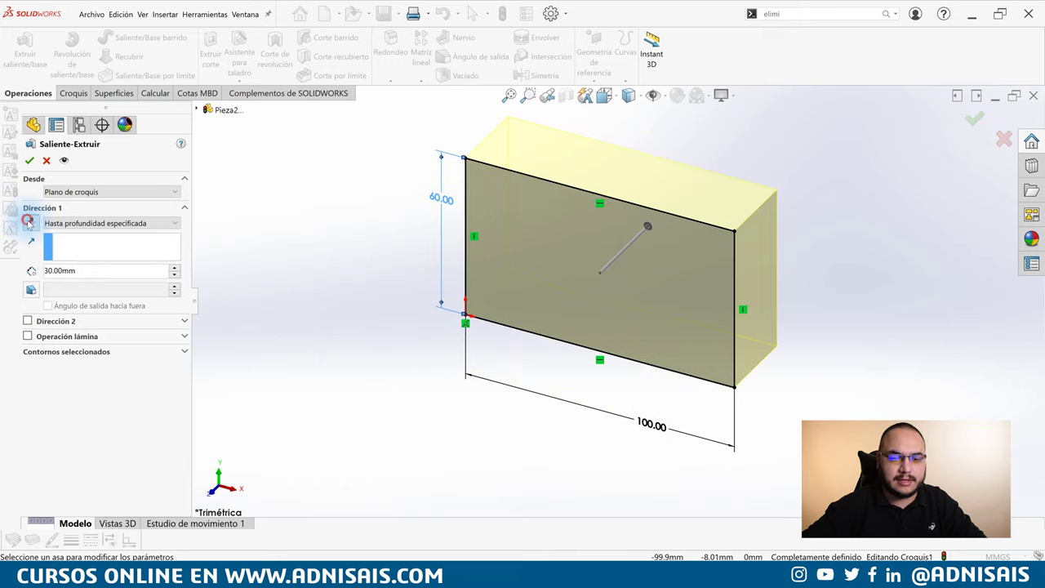
pyautogui.click(30, 223)
pyautogui.click(29, 222)
pyautogui.click(29, 222)
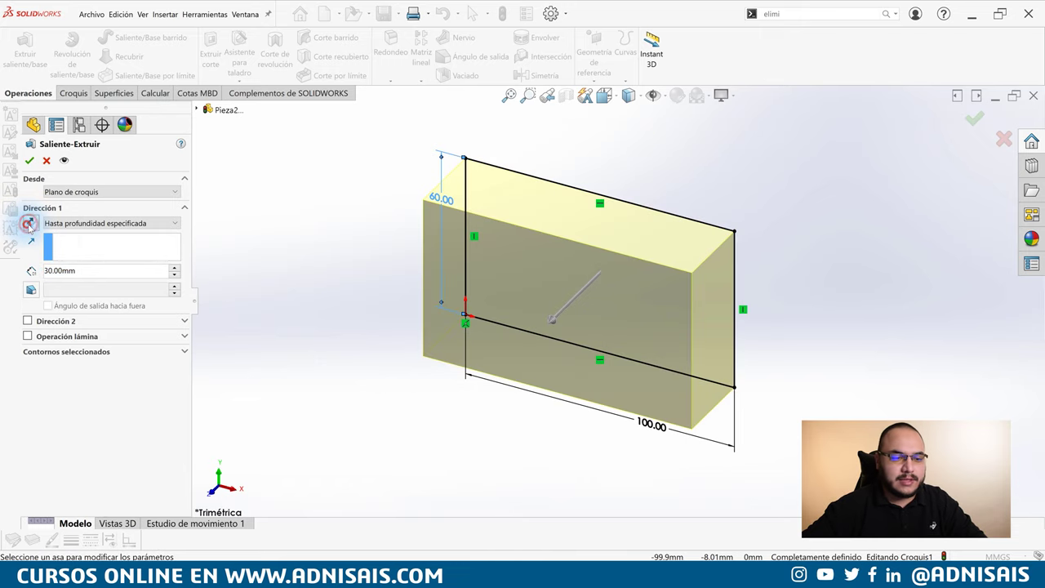
pyautogui.click(174, 267)
pyautogui.click(175, 267)
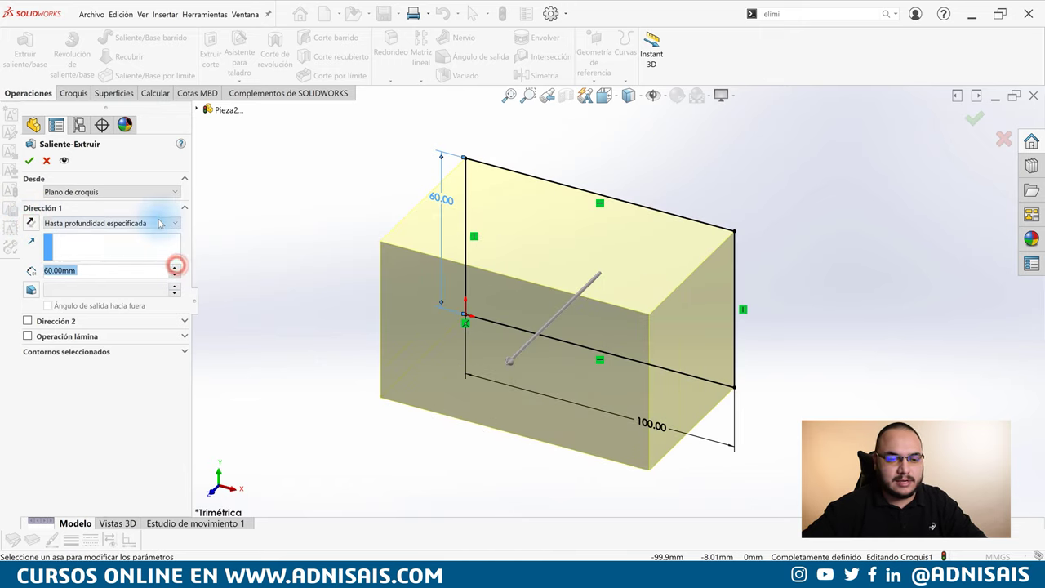
pyautogui.click(174, 222)
pyautogui.click(96, 245)
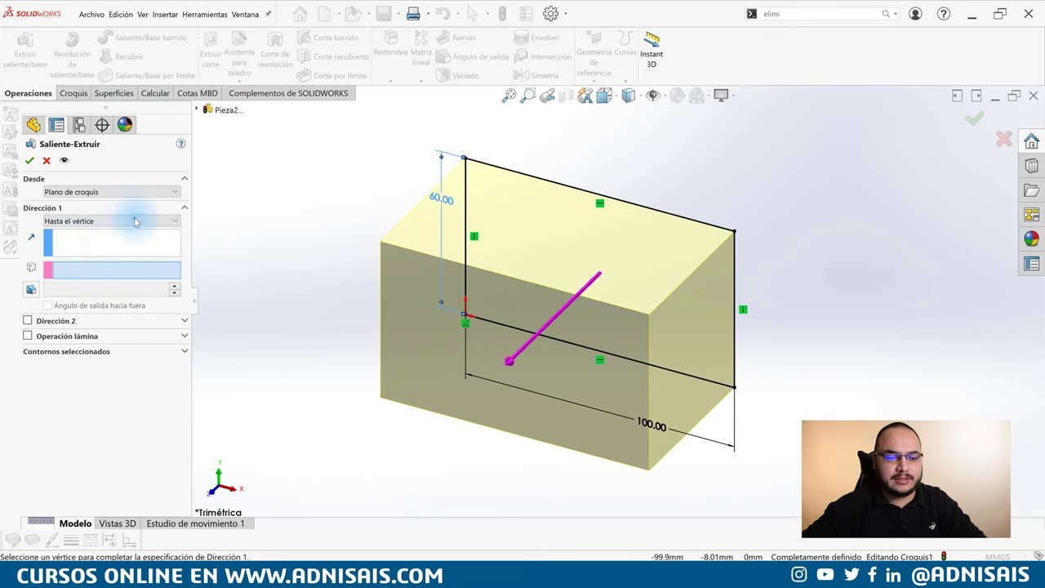
# Try surface and vertex end/start conditions, settling on a start offset from the sketch plane
pyautogui.click(134, 221)
pyautogui.click(88, 241)
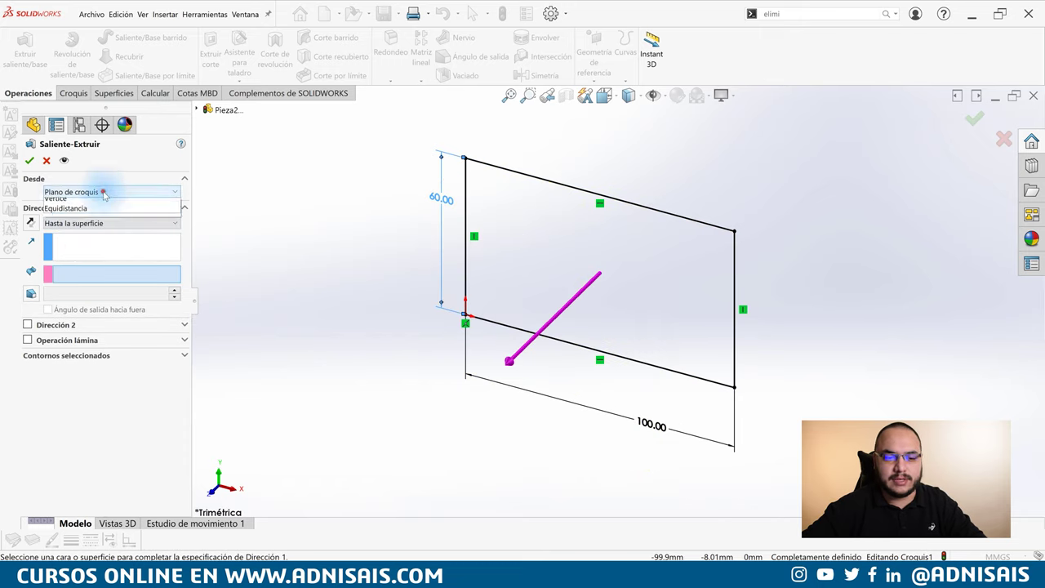
pyautogui.click(68, 212)
pyautogui.click(80, 214)
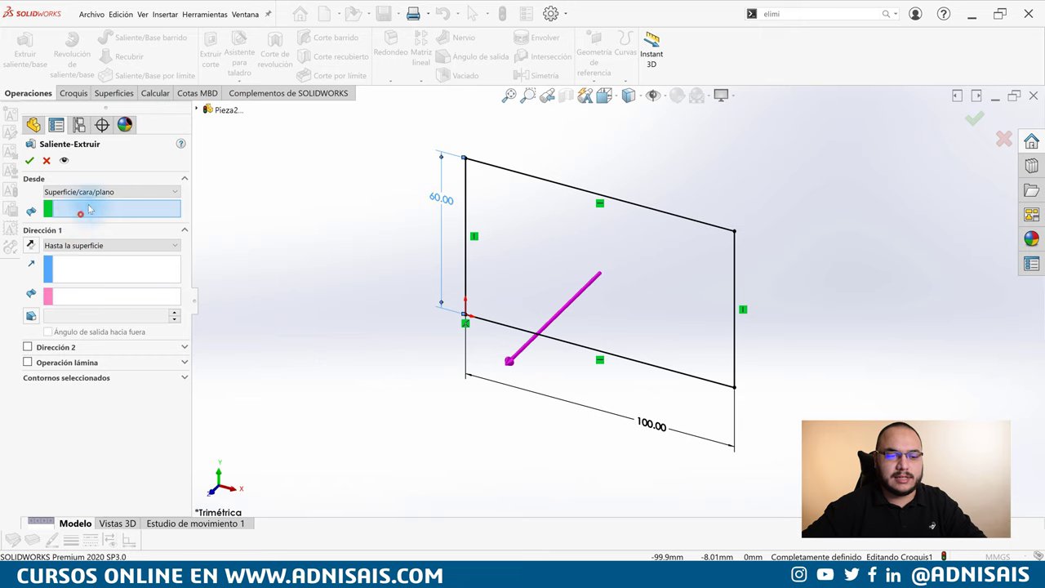
pyautogui.click(96, 191)
pyautogui.click(85, 223)
pyautogui.click(120, 192)
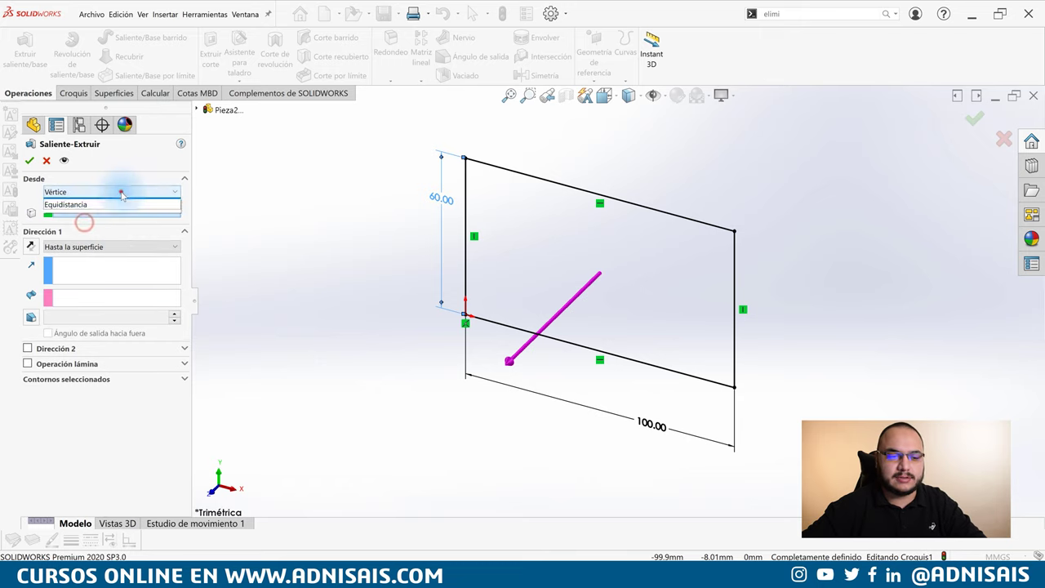
pyautogui.click(98, 234)
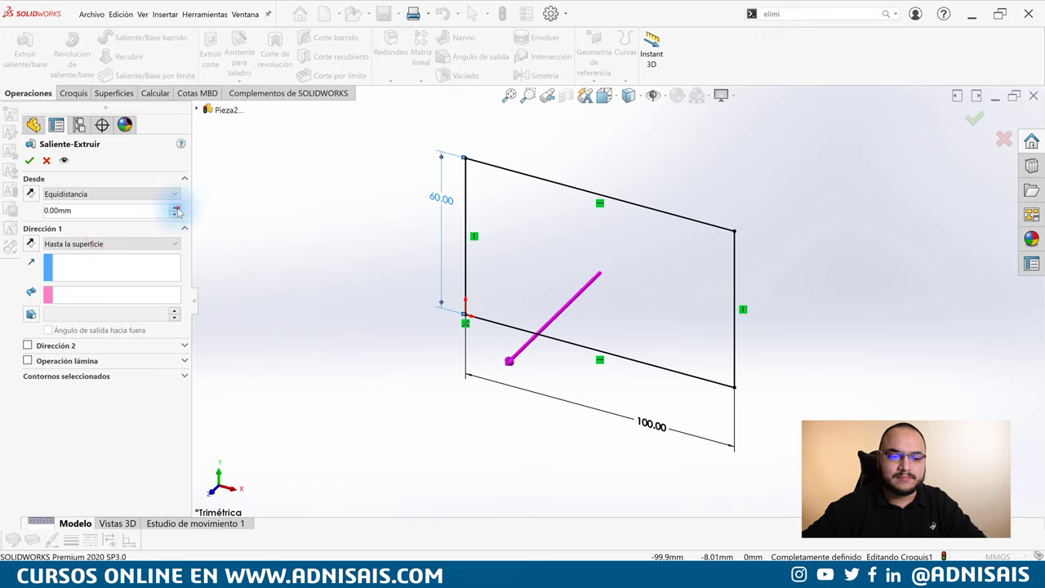
# Set the start offset to 40 mm and a Blind depth of 27 mm
pyautogui.click(177, 210)
pyautogui.click(86, 243)
pyautogui.click(81, 256)
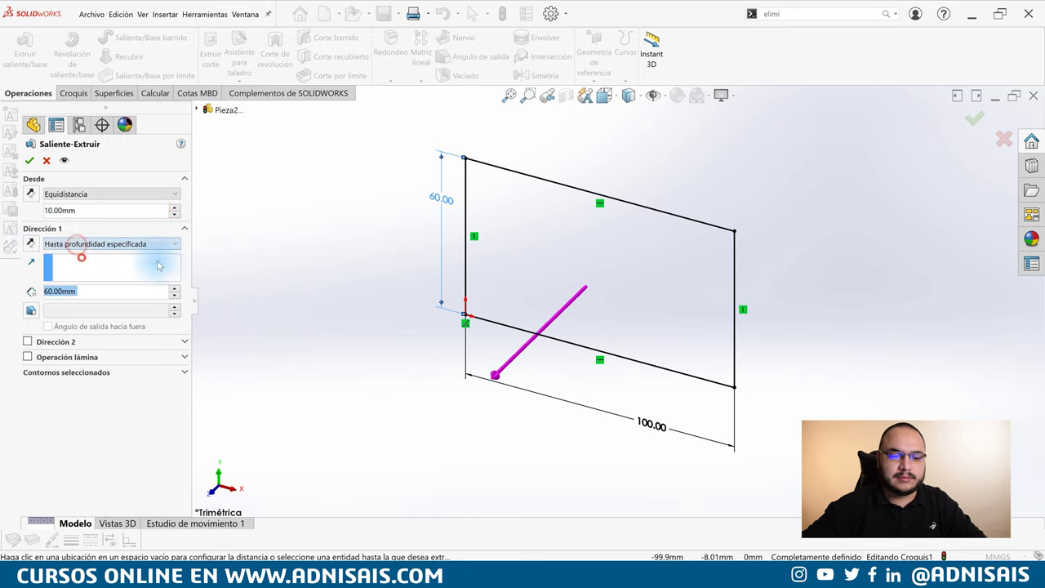
pyautogui.click(174, 287)
pyautogui.click(173, 288)
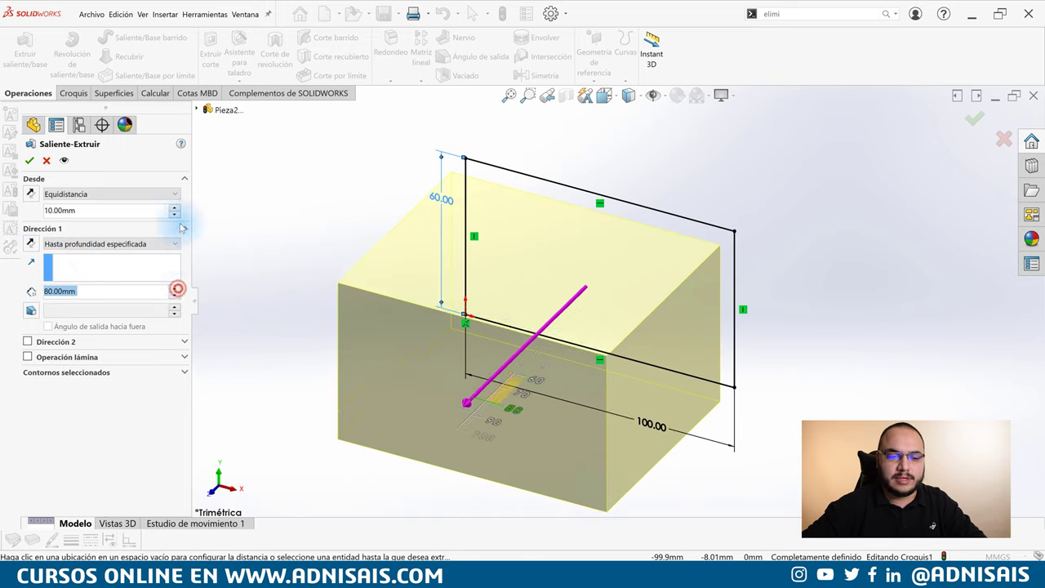
pyautogui.click(177, 210)
pyautogui.click(176, 211)
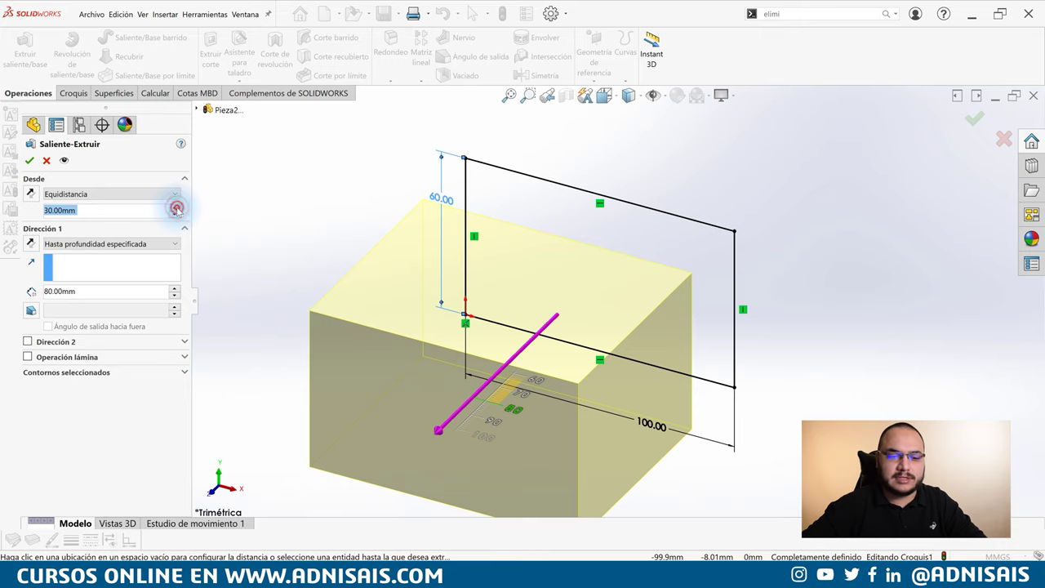
pyautogui.click(177, 210)
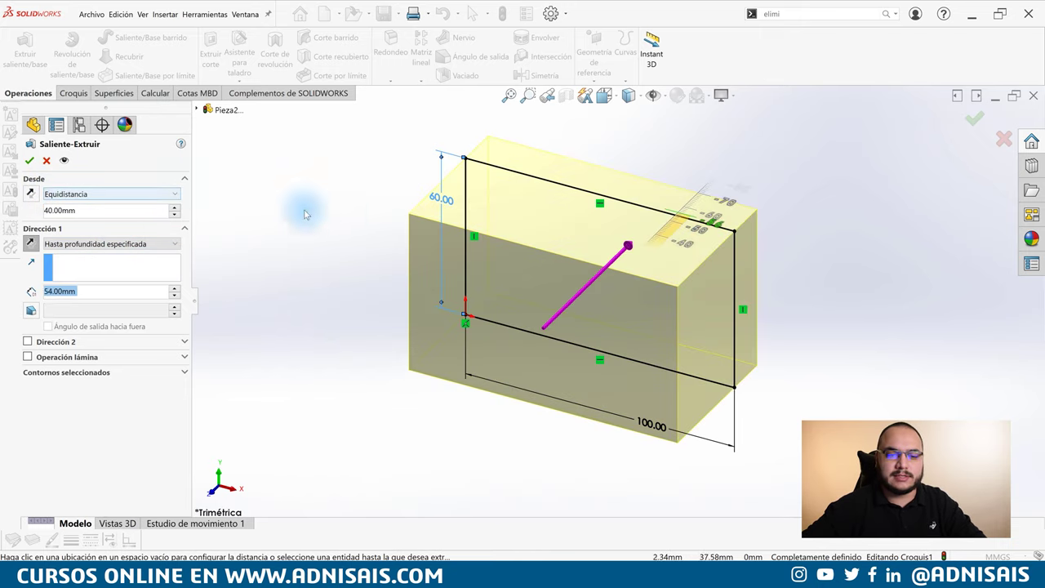
pyautogui.write('27')
pyautogui.click(261, 302)
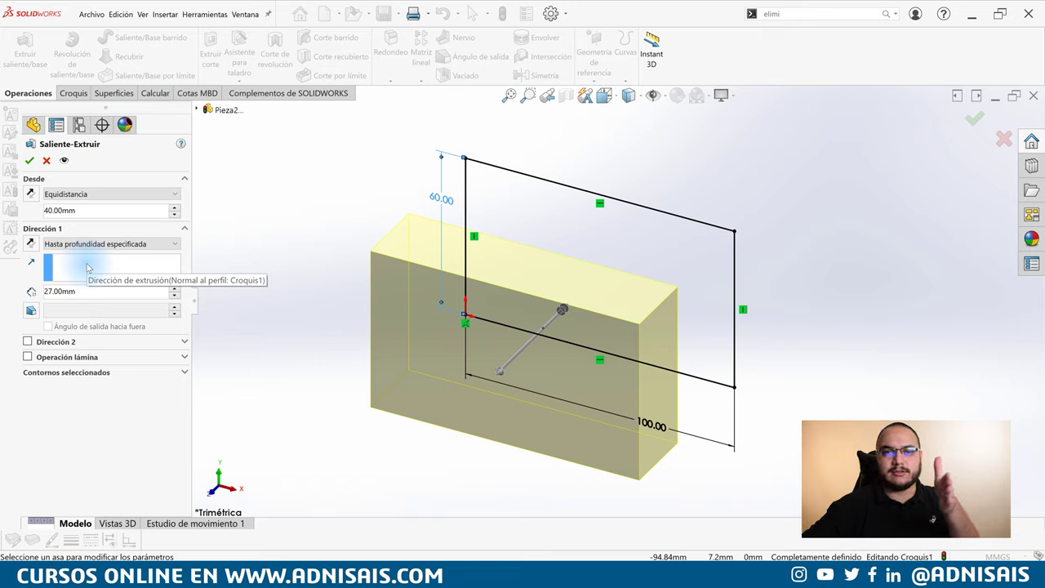
# Try reversing the direction and adding Direction 2, then revert both
pyautogui.click(30, 247)
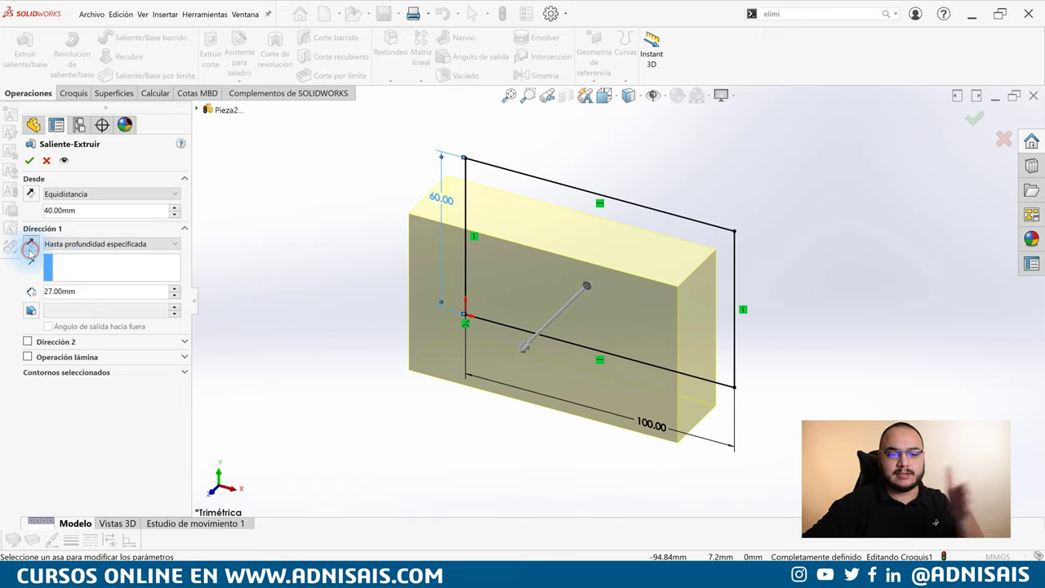
pyautogui.click(30, 248)
pyautogui.click(27, 341)
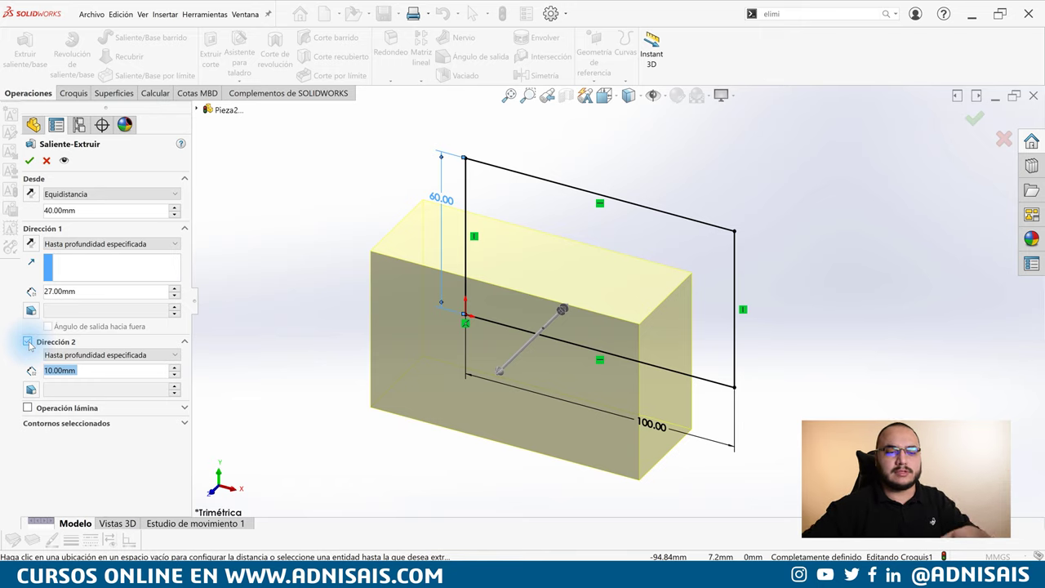
pyautogui.click(28, 341)
# Test a 10–11° draft, leave draft off, and enable a 10 mm one-direction thin feature
pyautogui.click(32, 310)
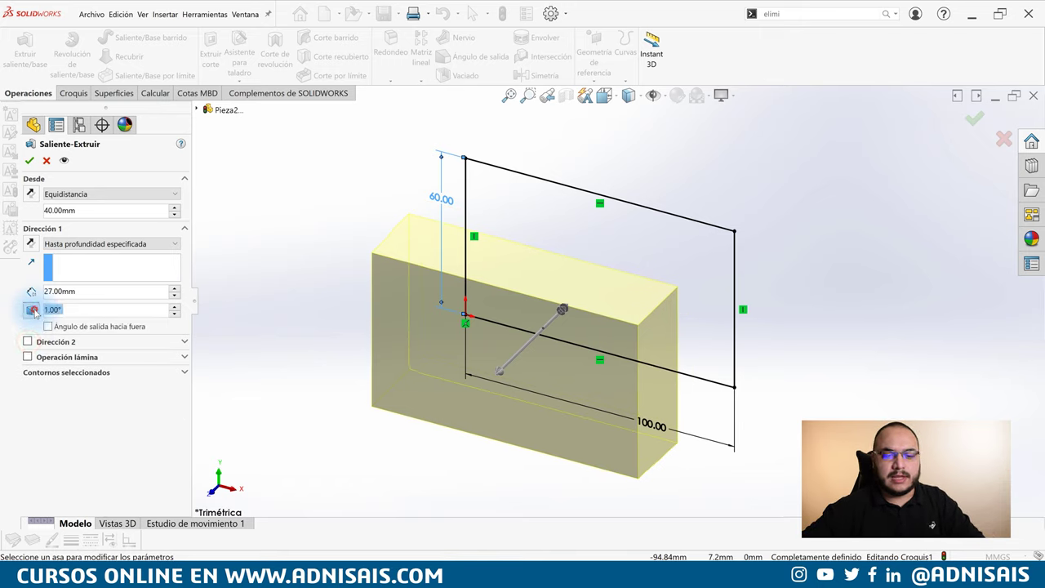
pyautogui.tripleClick(176, 306)
pyautogui.click(175, 305)
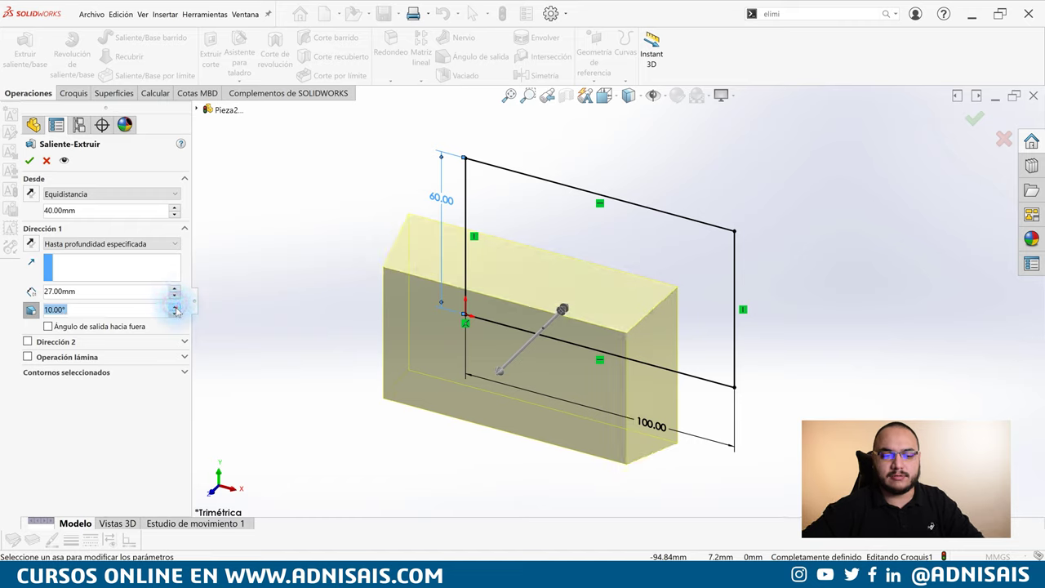
pyautogui.click(174, 305)
pyautogui.click(31, 309)
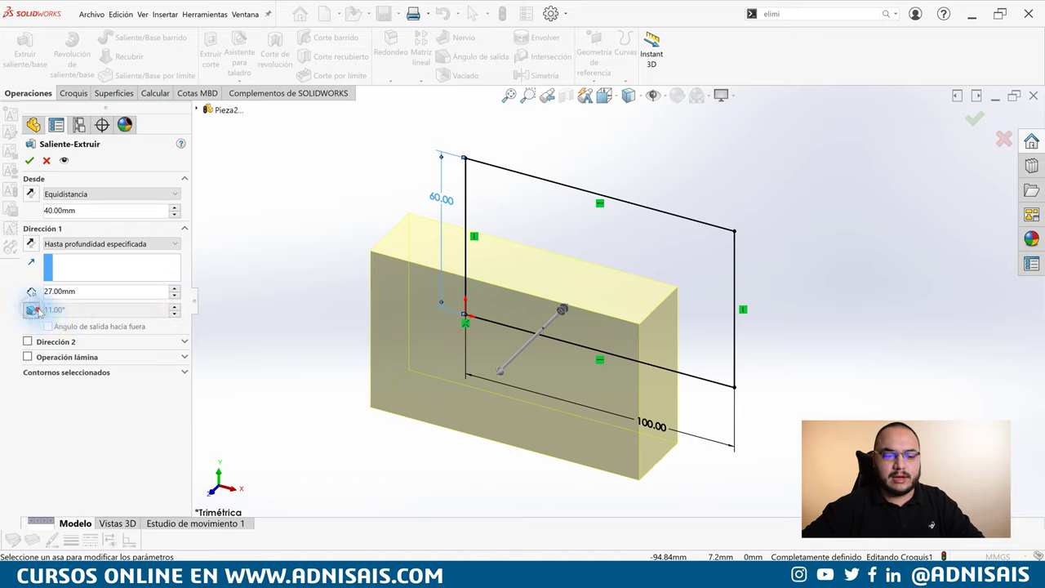
pyautogui.click(32, 309)
pyautogui.click(32, 309)
pyautogui.click(32, 309)
pyautogui.click(32, 309)
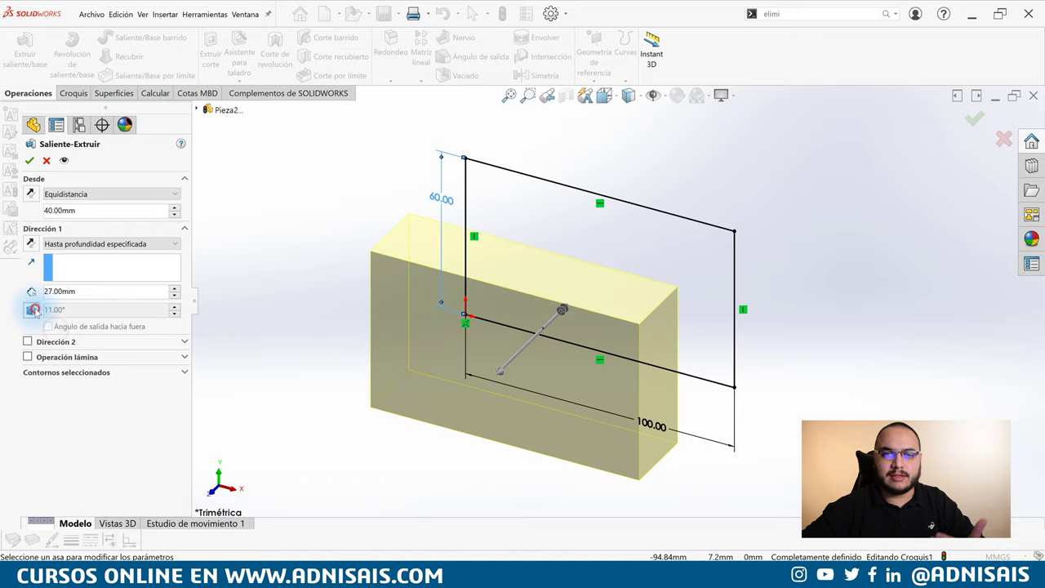
pyautogui.click(27, 357)
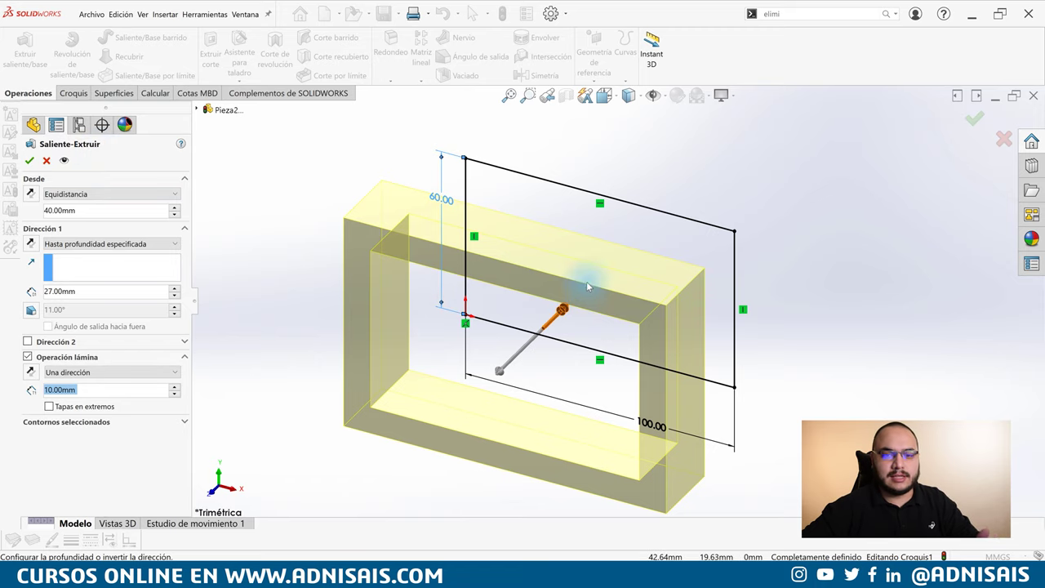
# Compare solid versus thin wall, then accept the 10 mm thin-walled frame extrusion
pyautogui.click(66, 356)
pyautogui.click(66, 356)
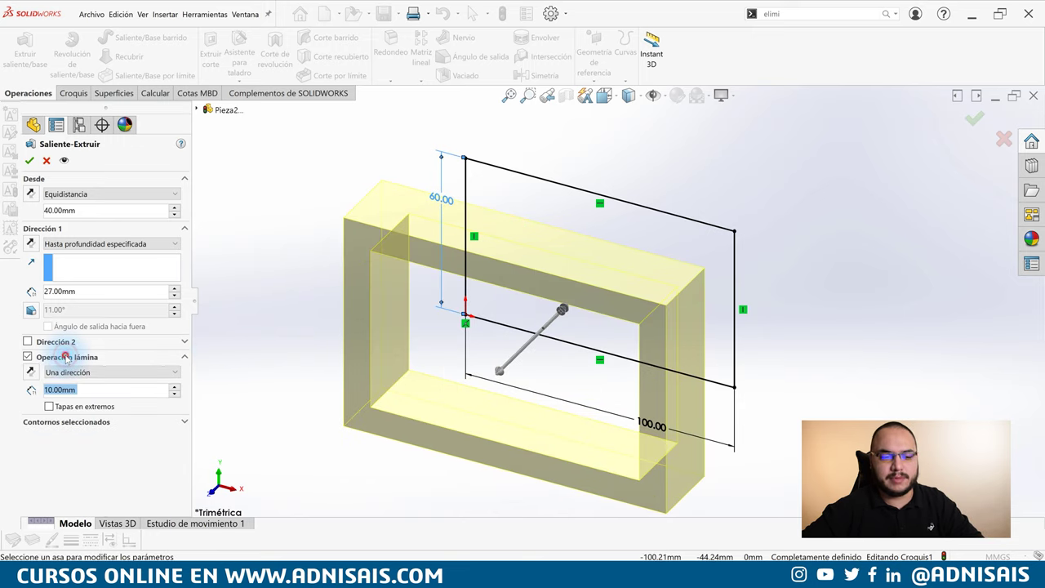
pyautogui.click(65, 356)
pyautogui.click(66, 357)
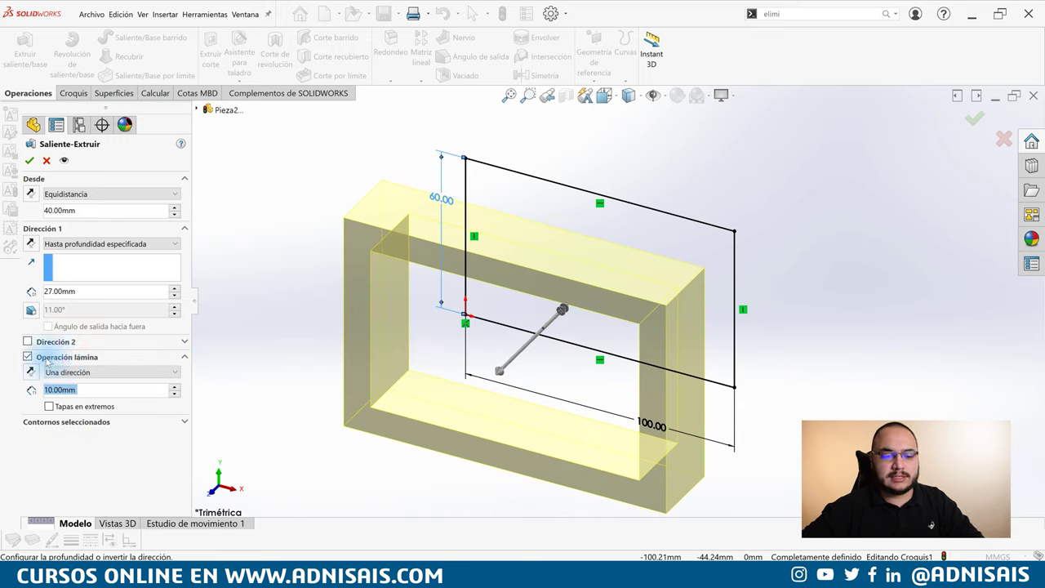
pyautogui.click(30, 160)
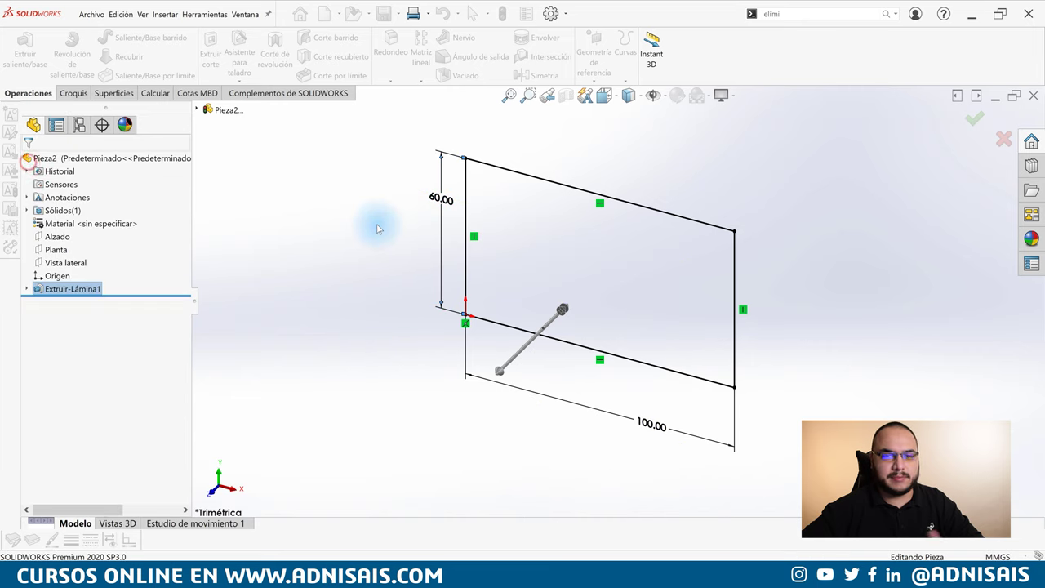
# Reopen the Extruir-Lámina1 settings and close them without changes
pyautogui.click(54, 287)
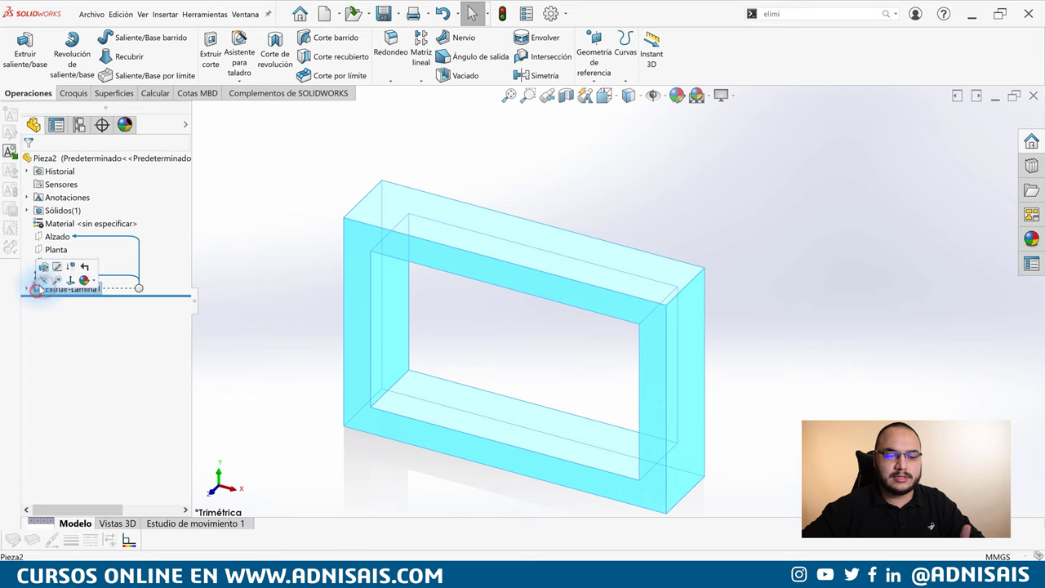
pyautogui.click(44, 266)
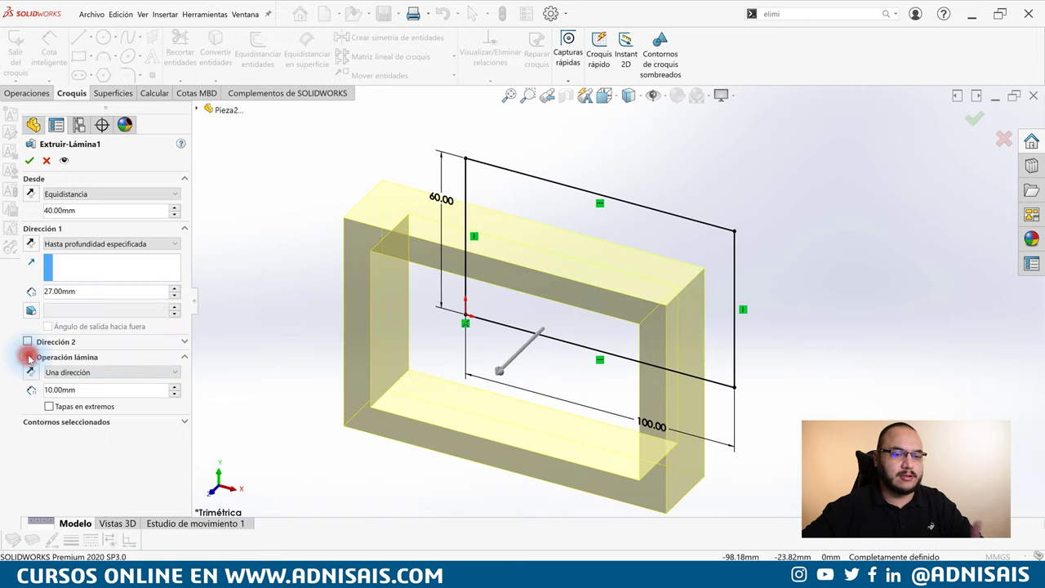
pyautogui.click(47, 160)
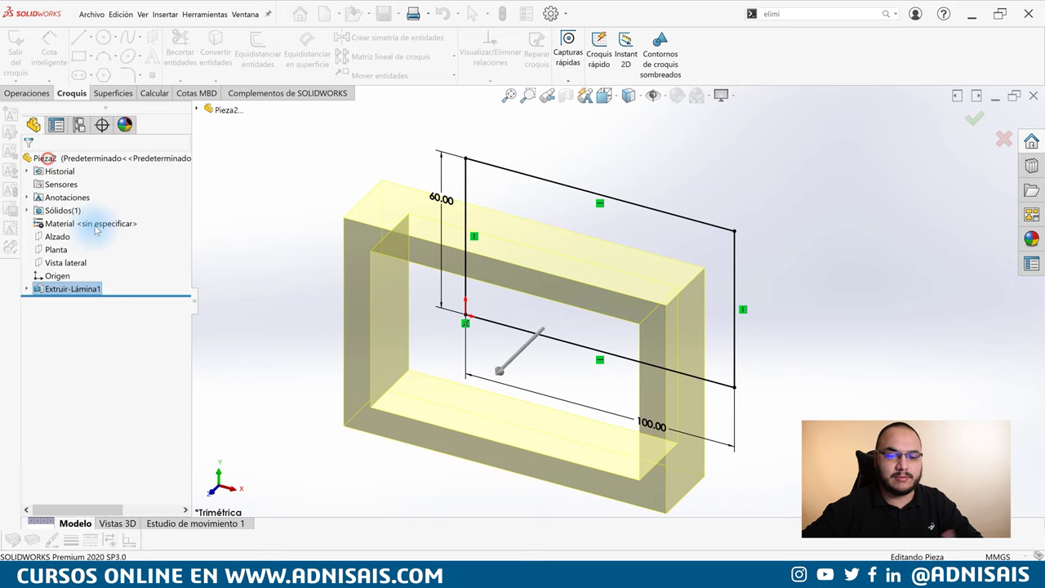
# Delete Extruir-Lámina1 and extrude the sketch as a 50 mm solid box
pyautogui.press('Delete')
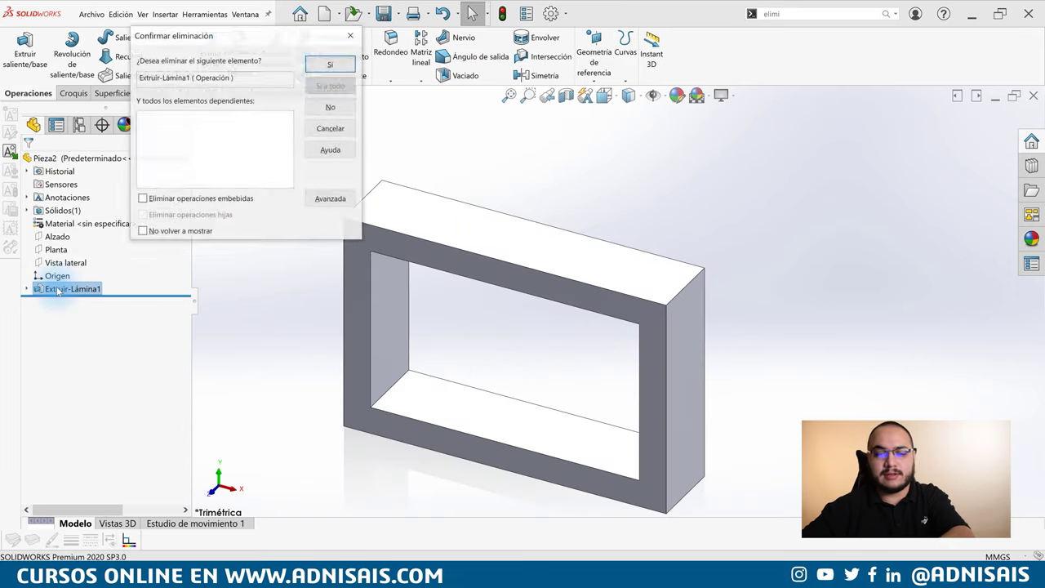
pyautogui.press('Return')
pyautogui.click(57, 276)
pyautogui.click(24, 49)
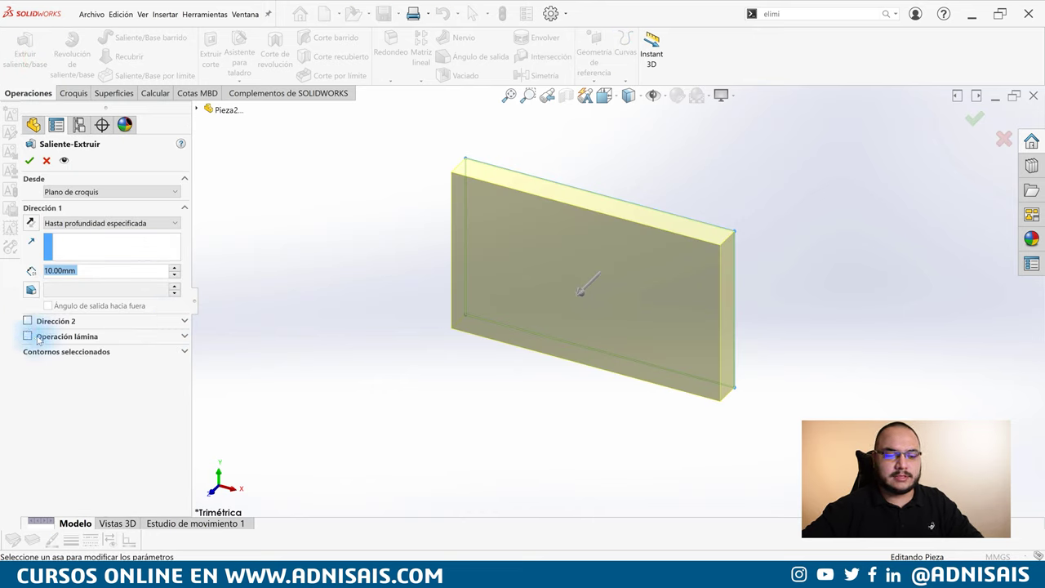
pyautogui.click(176, 267)
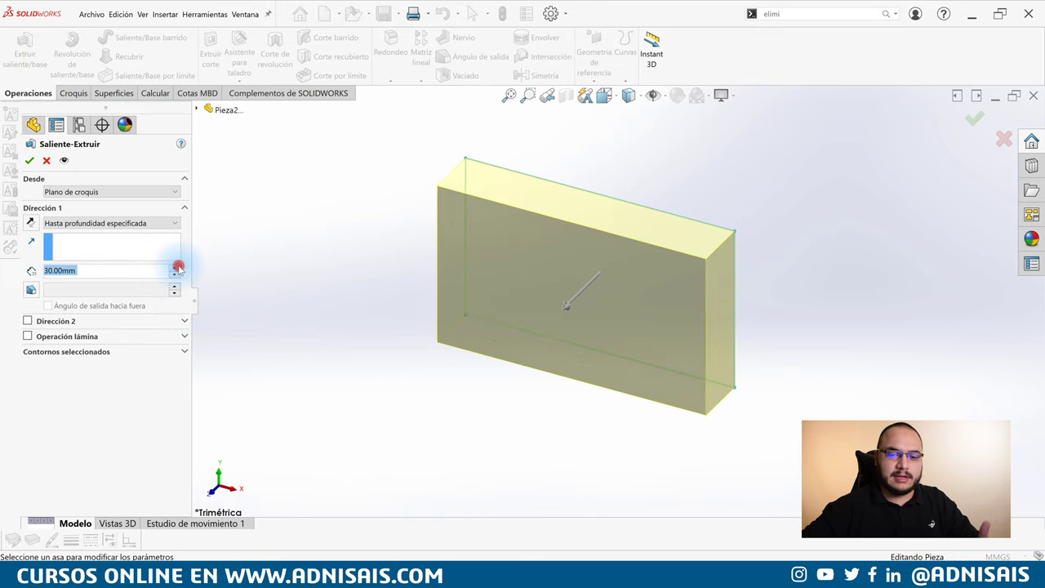
pyautogui.click(30, 160)
pyautogui.click(39, 290)
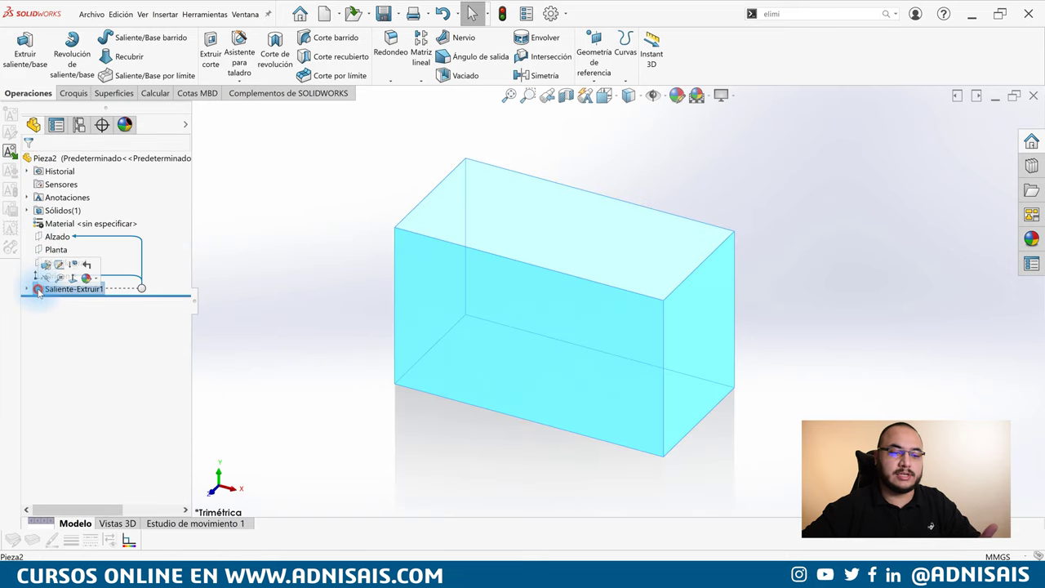
# Review Saliente-Extruir1 settings without changes, then expand it and select Croquis1
pyautogui.click(46, 265)
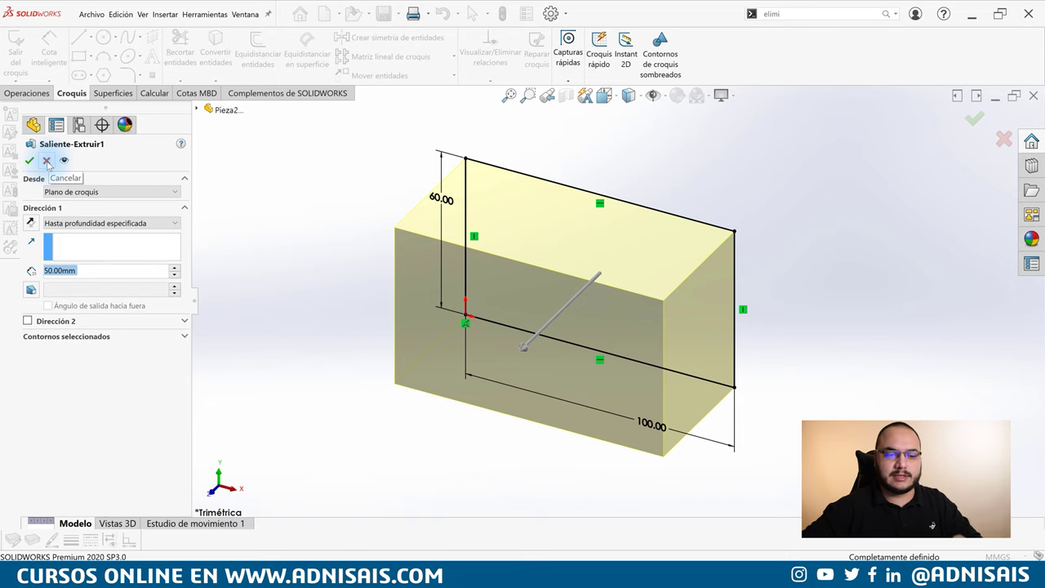
pyautogui.click(46, 161)
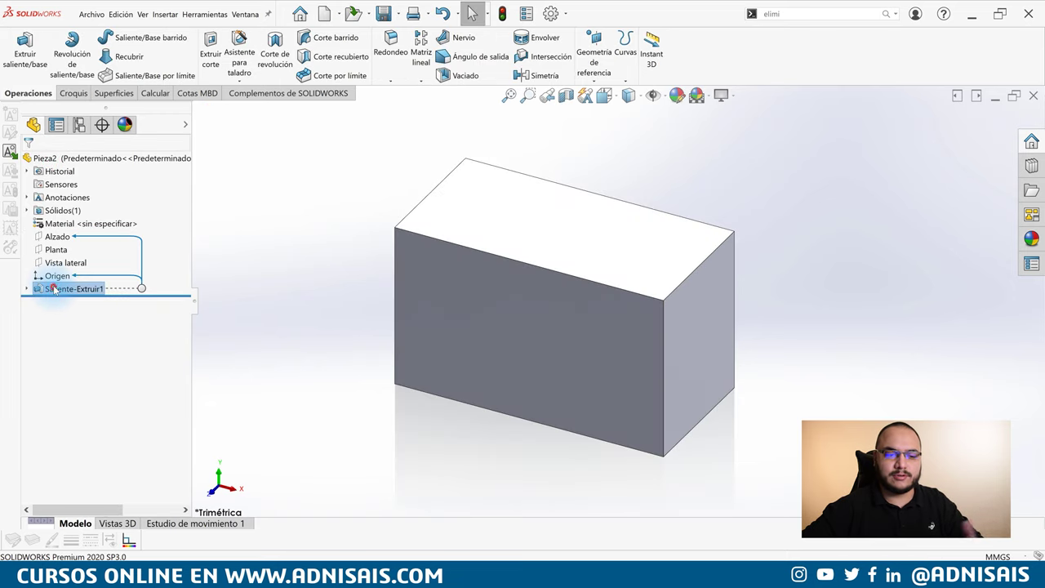
pyautogui.click(52, 289)
pyautogui.click(67, 263)
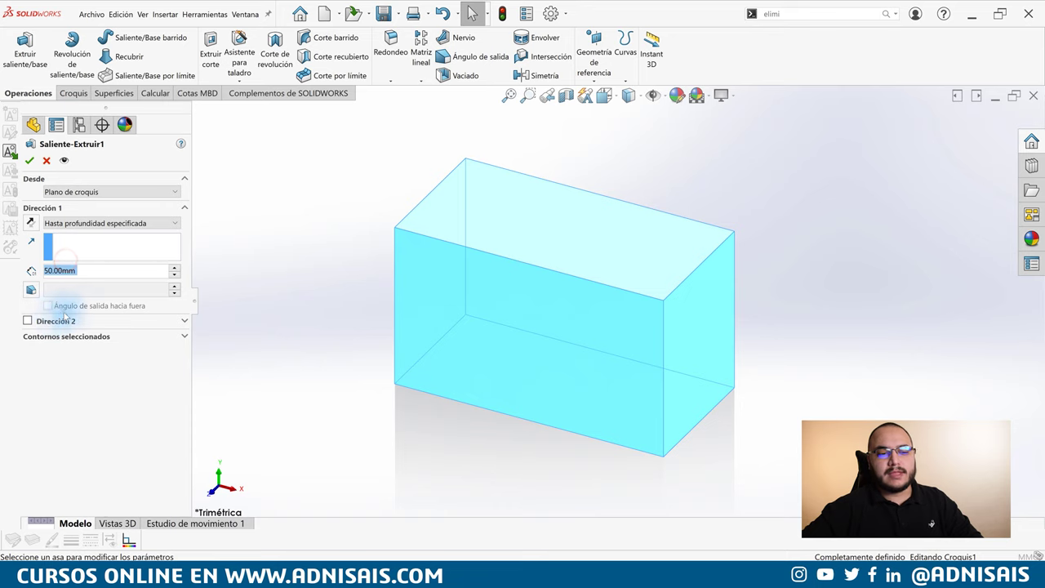
pyautogui.click(47, 160)
pyautogui.click(26, 289)
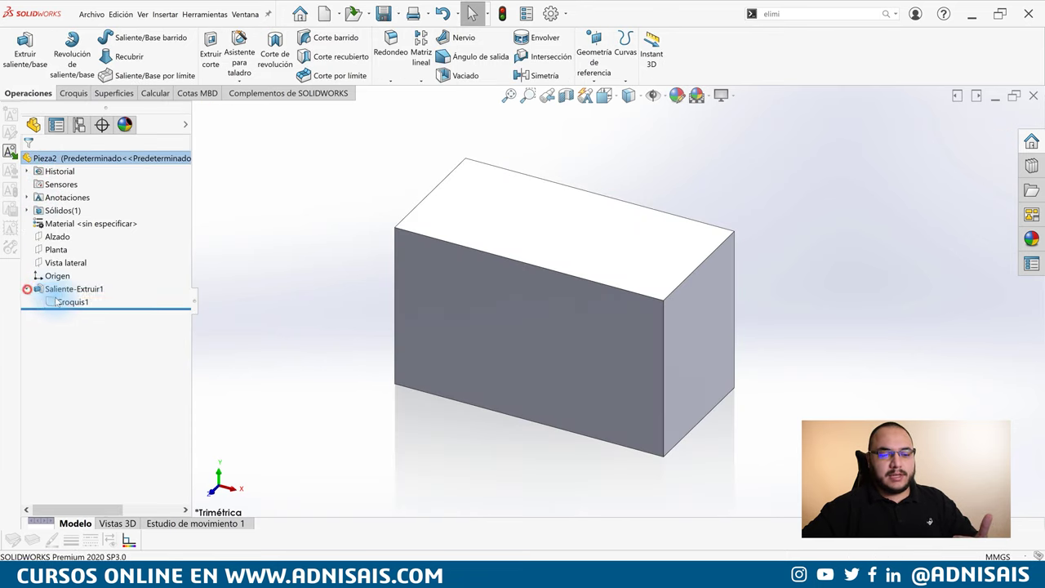
pyautogui.click(72, 301)
# Draw two rectangles to the right and a small one inside the main outline, then exit the sketch
pyautogui.click(525, 252)
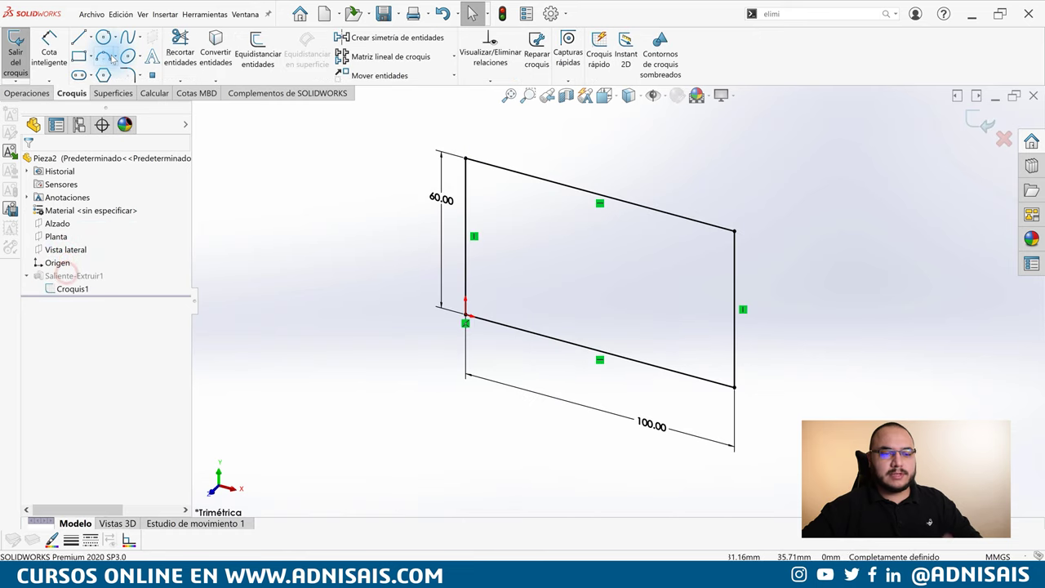
pyautogui.click(78, 56)
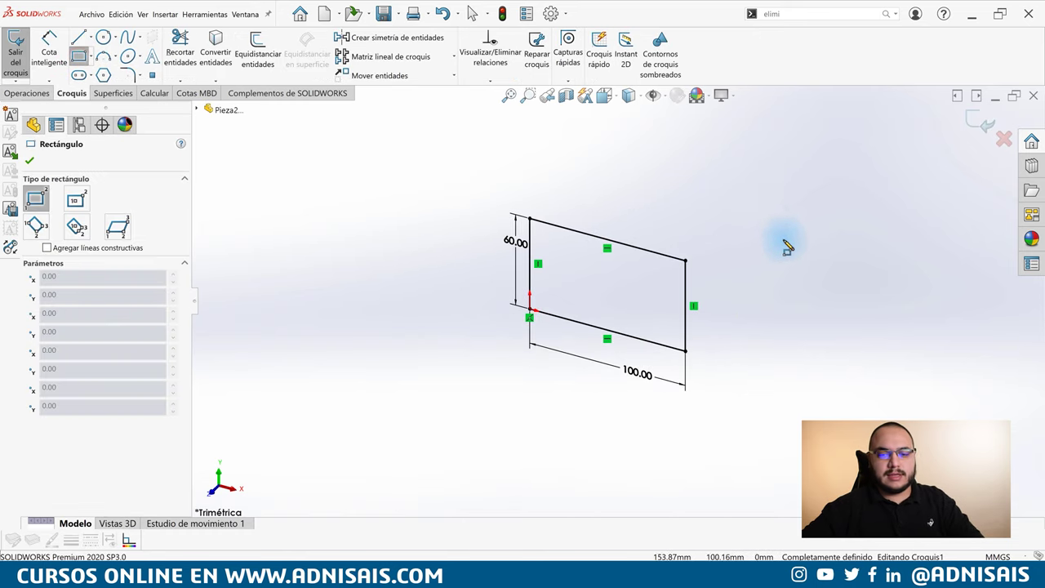
pyautogui.click(770, 175)
pyautogui.click(877, 274)
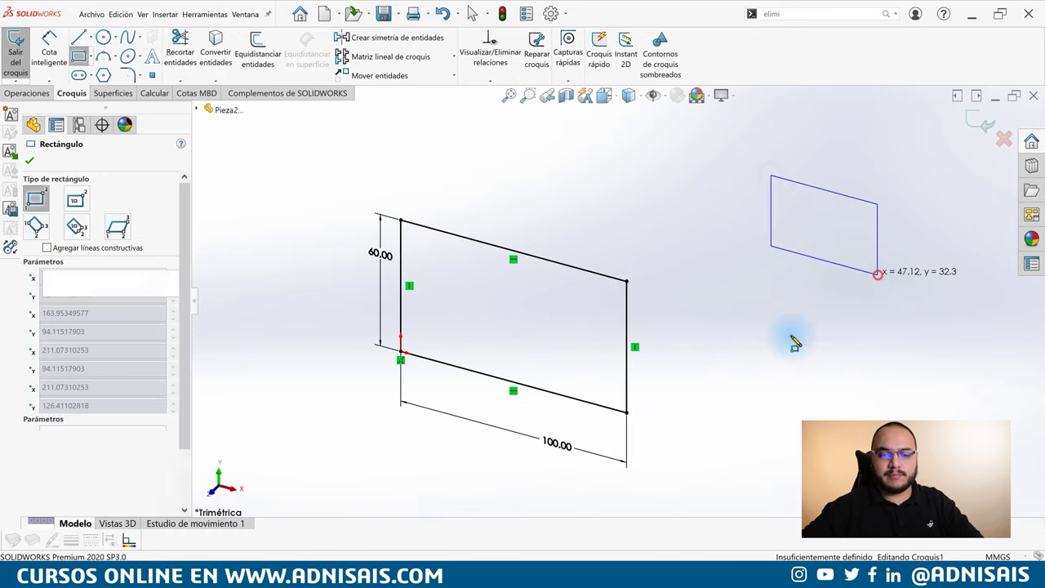
pyautogui.click(791, 335)
pyautogui.click(918, 370)
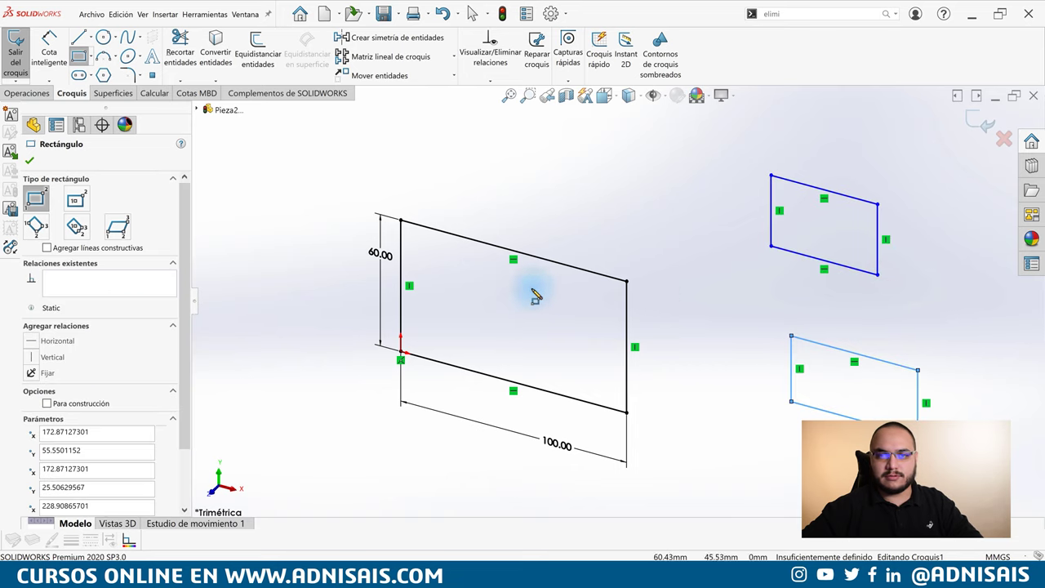
pyautogui.click(446, 281)
pyautogui.click(501, 324)
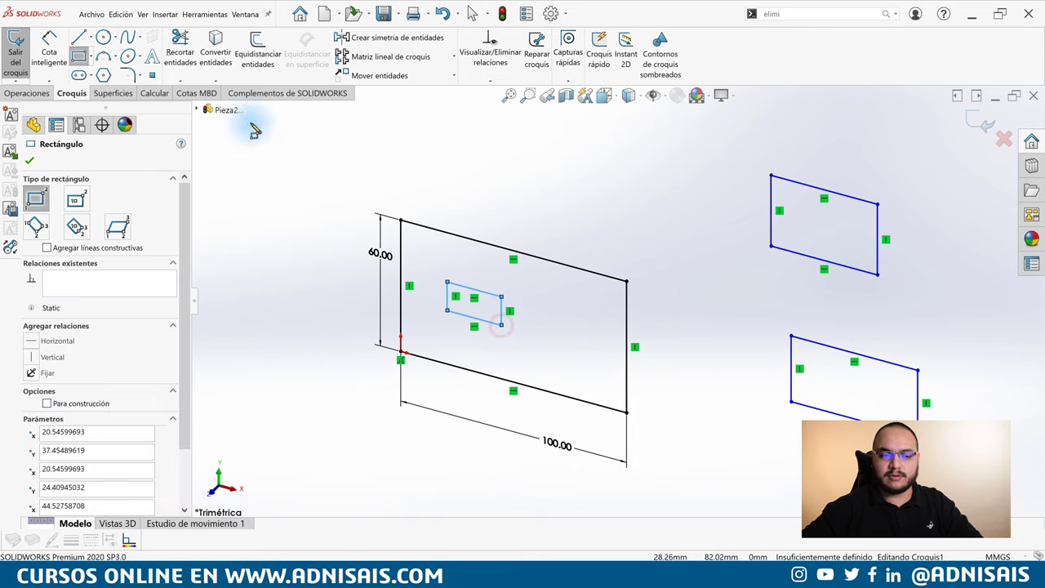
pyautogui.click(22, 79)
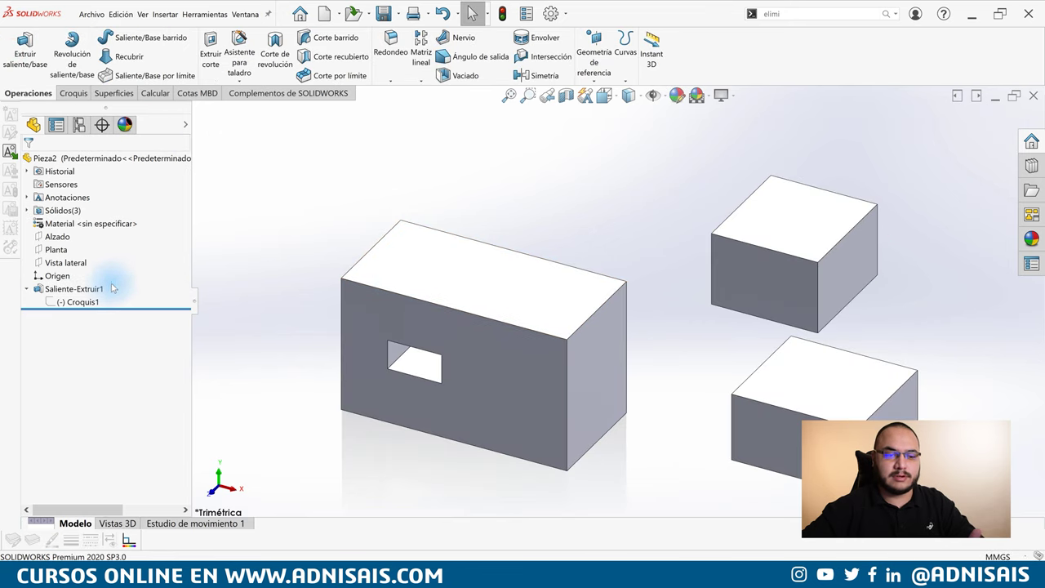
pyautogui.click(78, 301)
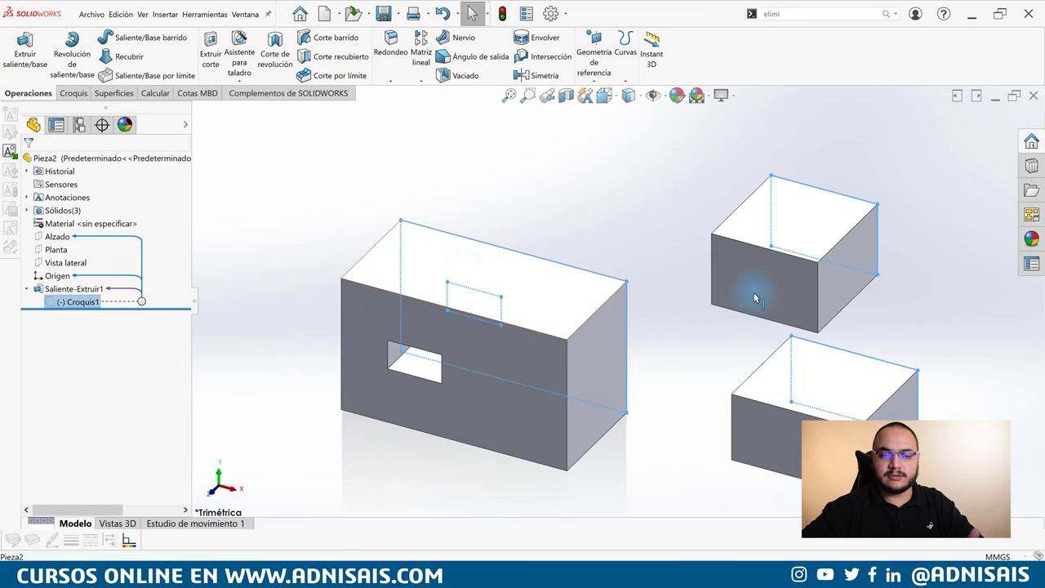
# Stretch the inner rectangle past the outline, cancel the rebuild error, then pull it back inside
pyautogui.click(75, 300)
pyautogui.click(68, 277)
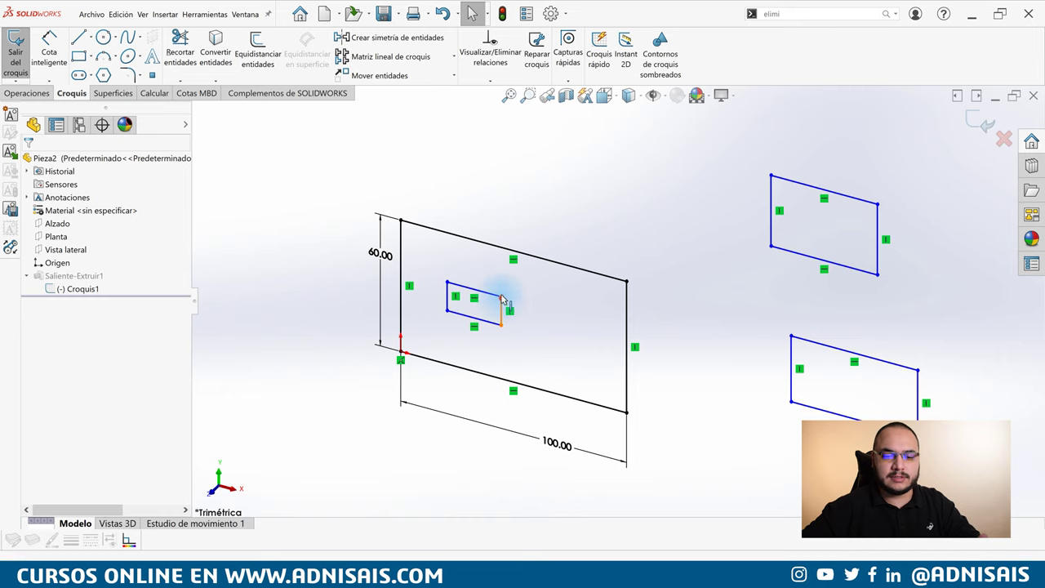
pyautogui.moveTo(502, 300); pyautogui.dragTo(663, 236)
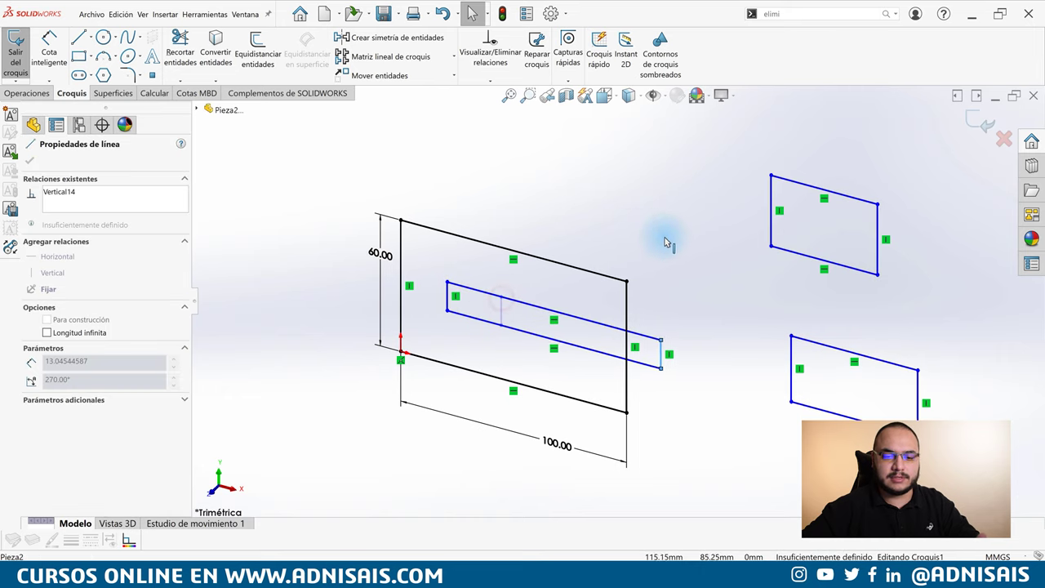
pyautogui.click(971, 127)
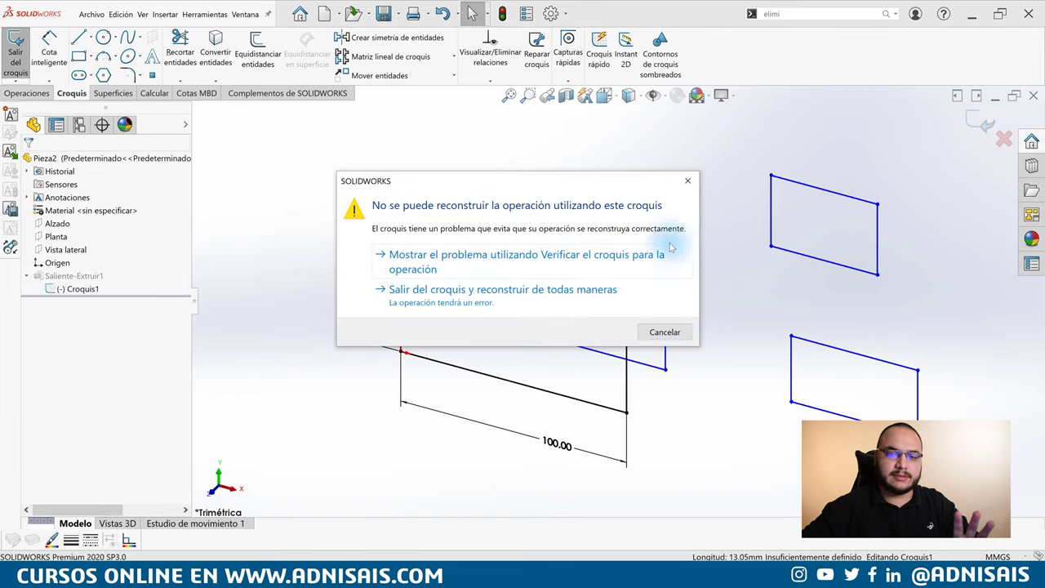
pyautogui.click(663, 332)
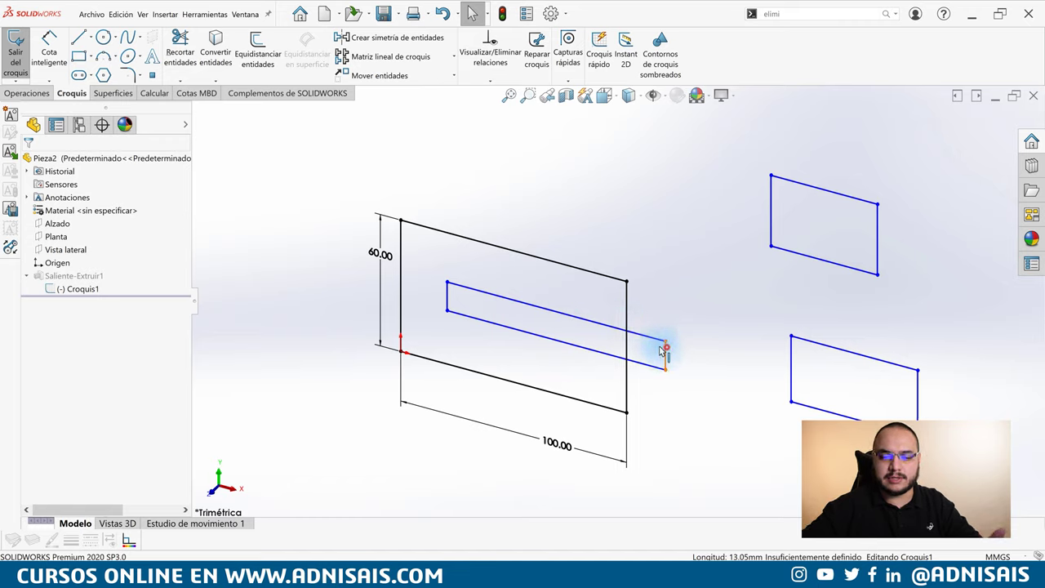
pyautogui.moveTo(662, 350); pyautogui.dragTo(586, 335)
# Draw a small rectangle nested inside the inner rectangle
pyautogui.click(272, 249)
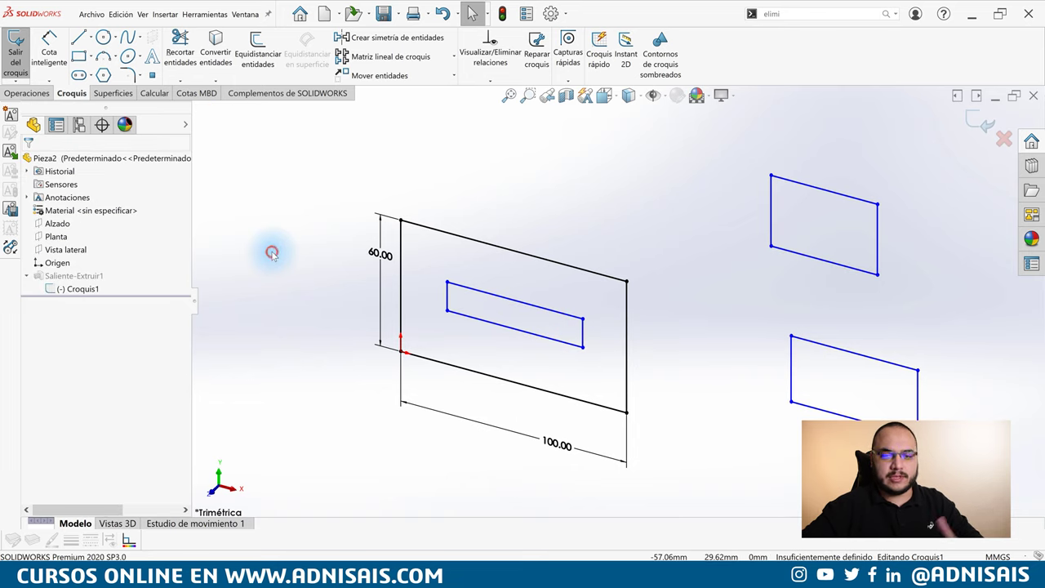
pyautogui.click(77, 55)
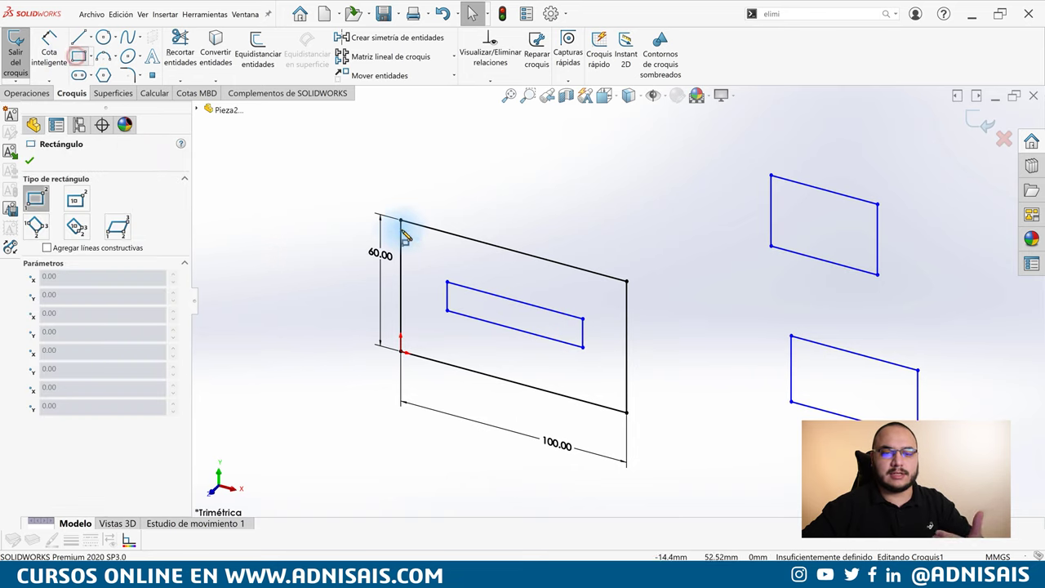
pyautogui.click(418, 245)
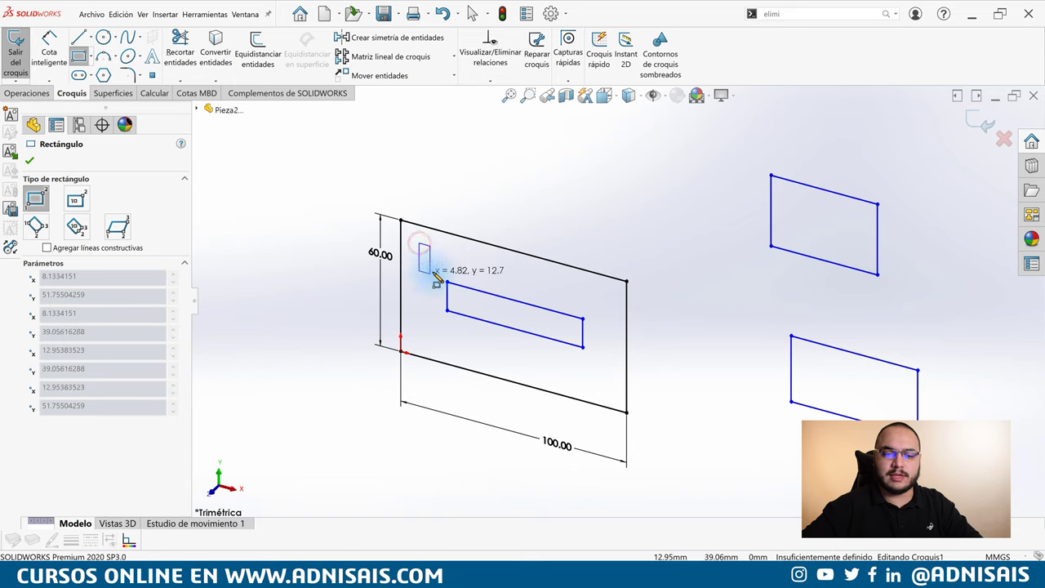
pyautogui.press('Escape')
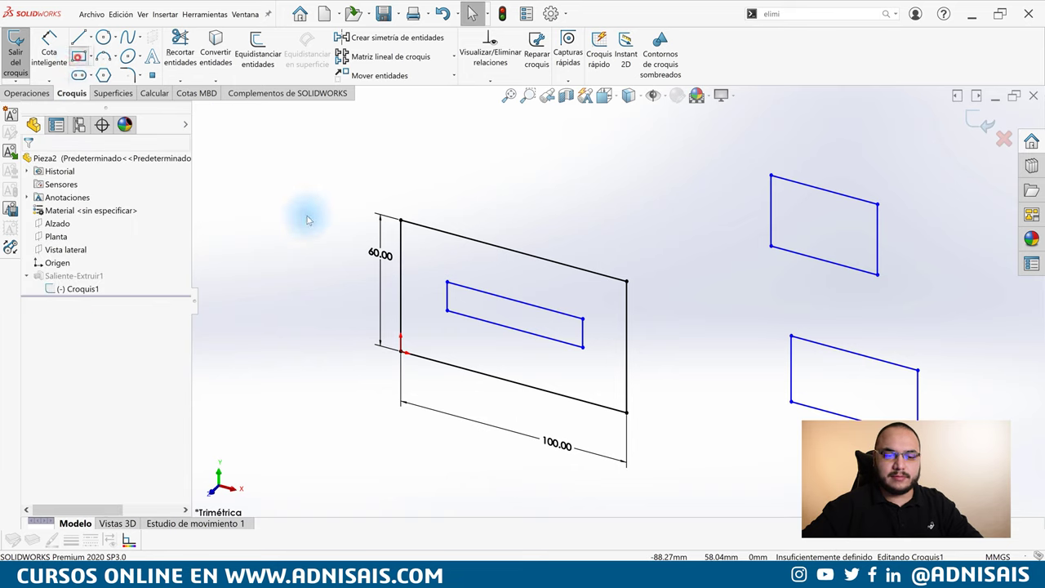
pyautogui.click(472, 300)
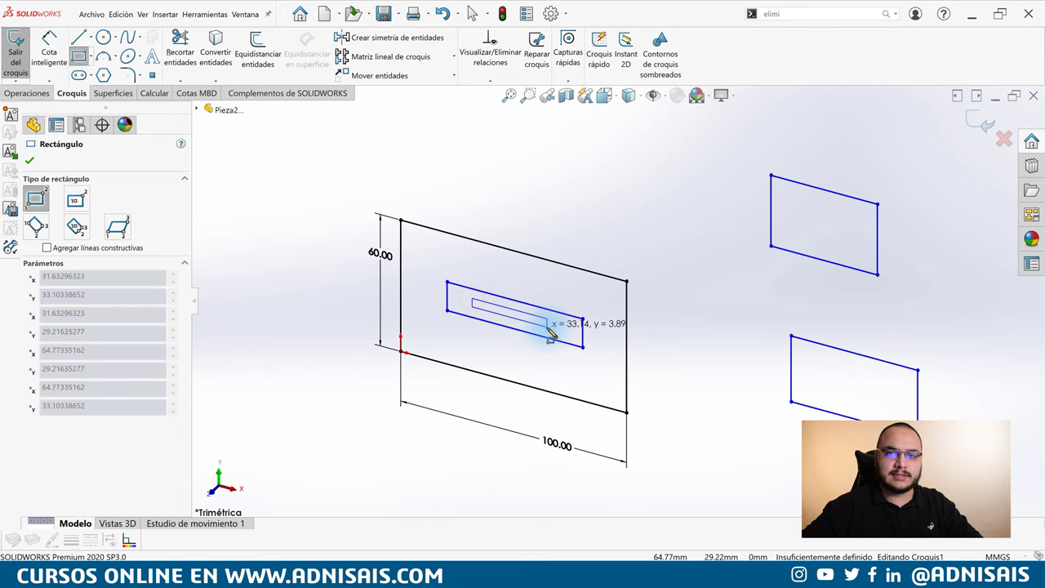
pyautogui.click(558, 332)
pyautogui.press('Escape')
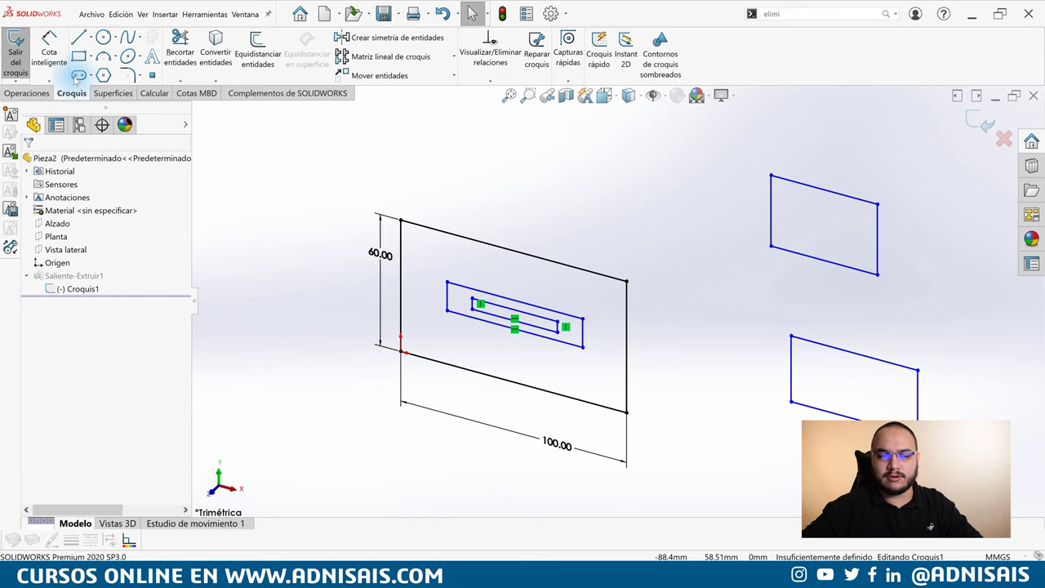
# Cancel the failed rebuild and delete the nested innermost rectangle
pyautogui.click(15, 52)
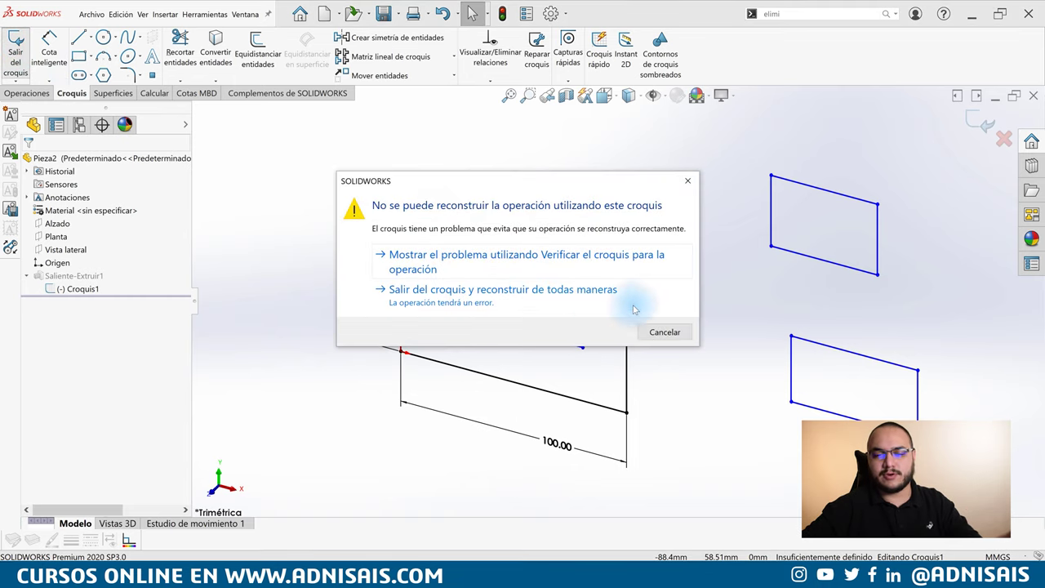
pyautogui.click(684, 331)
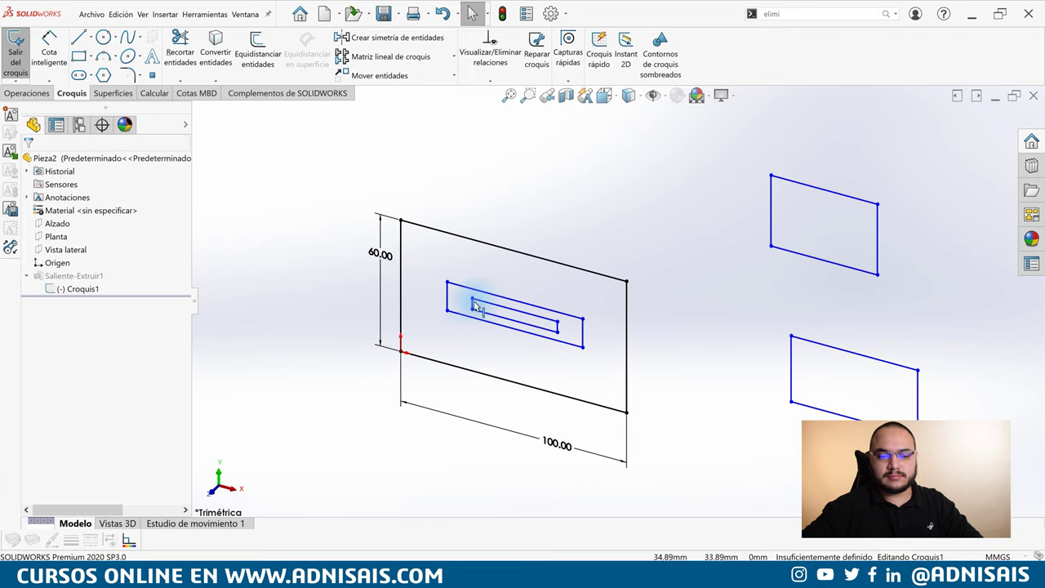
pyautogui.press('Delete')
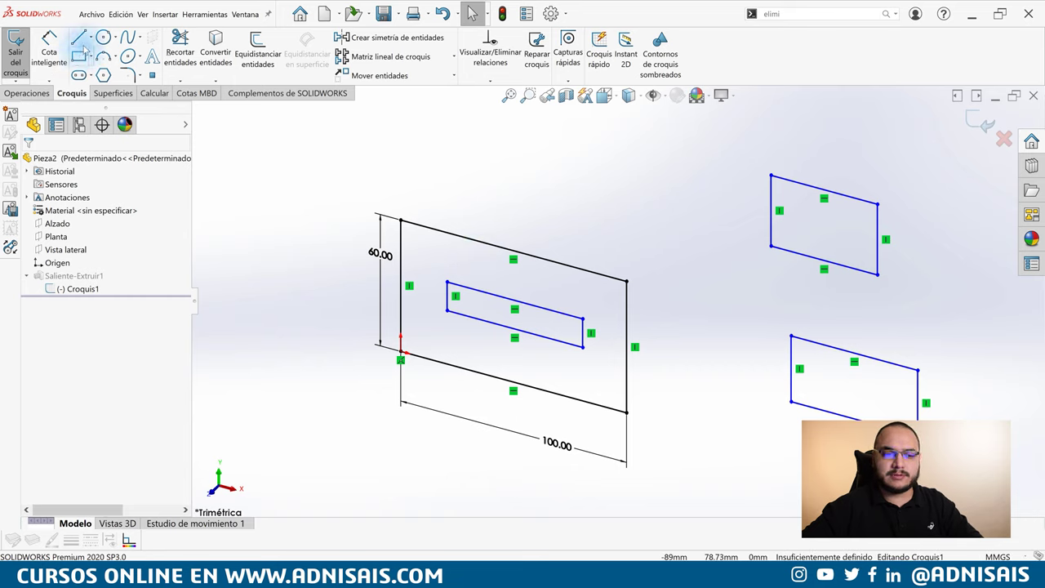
# Add and delete a short line, then exit the sketch choosing Descartar cambios y salir
pyautogui.click(81, 41)
pyautogui.click(427, 250)
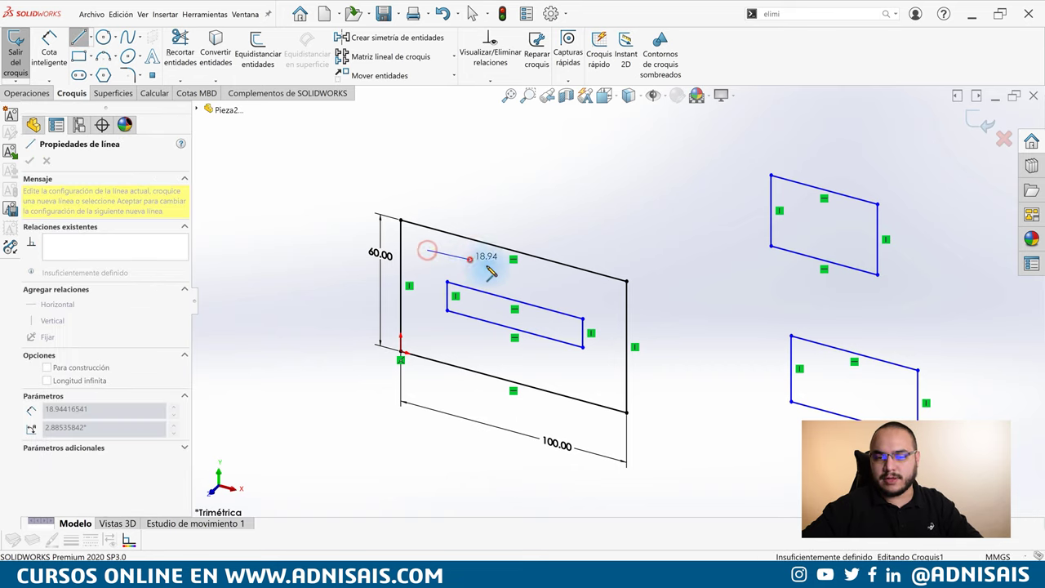
pyautogui.press('Escape')
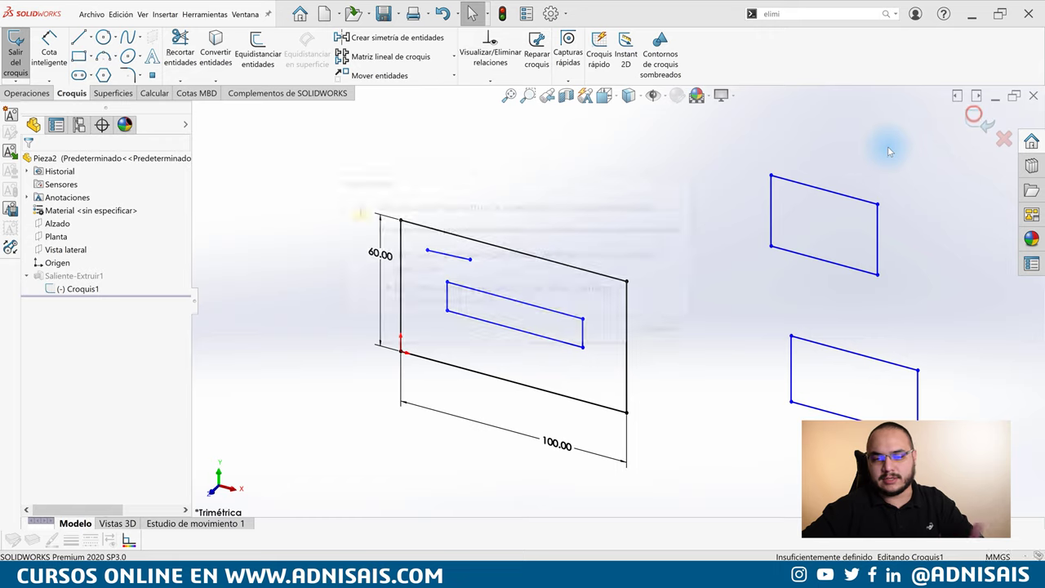
pyautogui.click(655, 338)
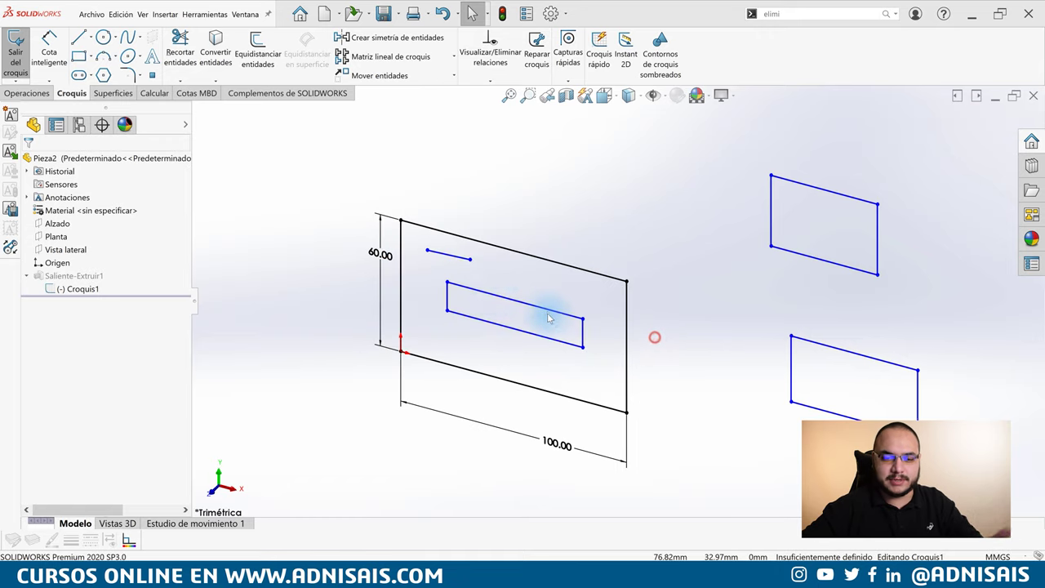
pyautogui.click(461, 258)
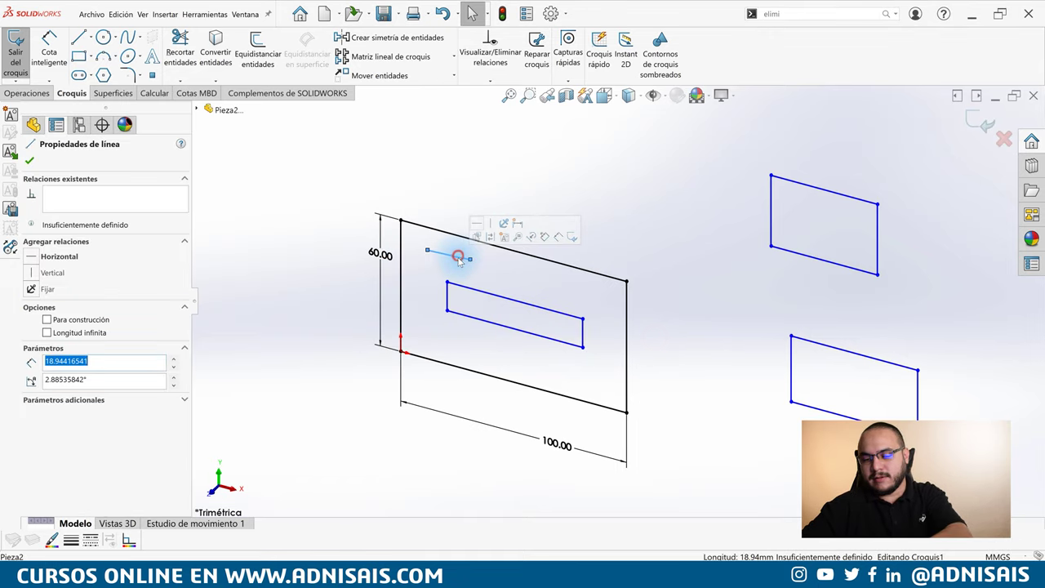
pyautogui.press('Delete')
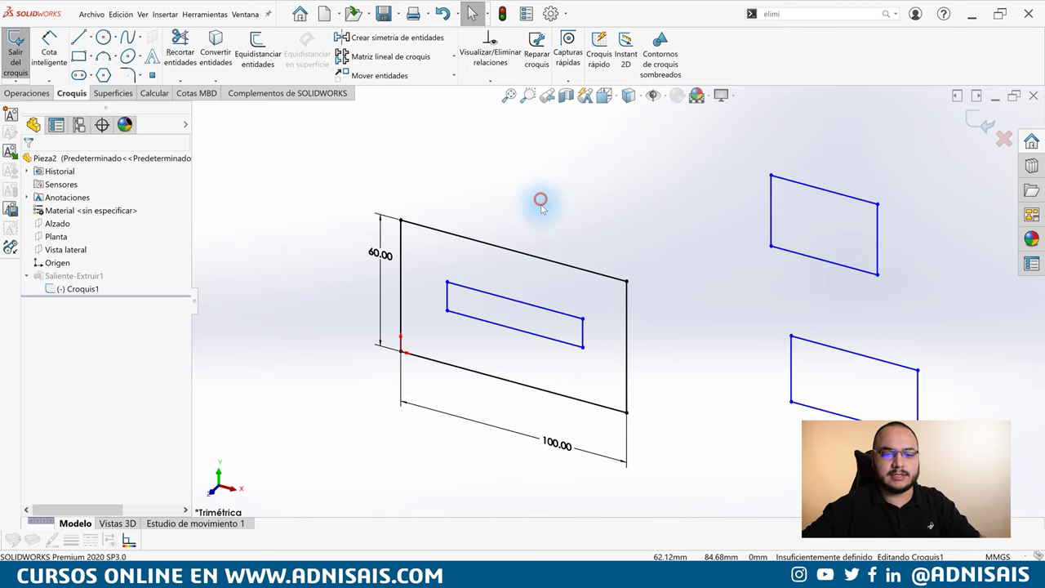
pyautogui.click(998, 146)
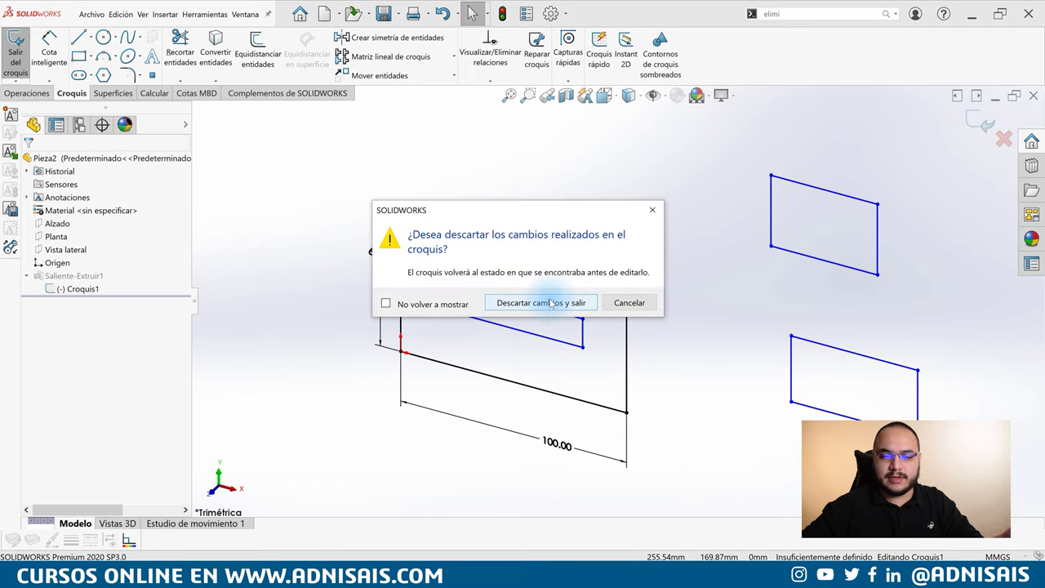
pyautogui.click(549, 299)
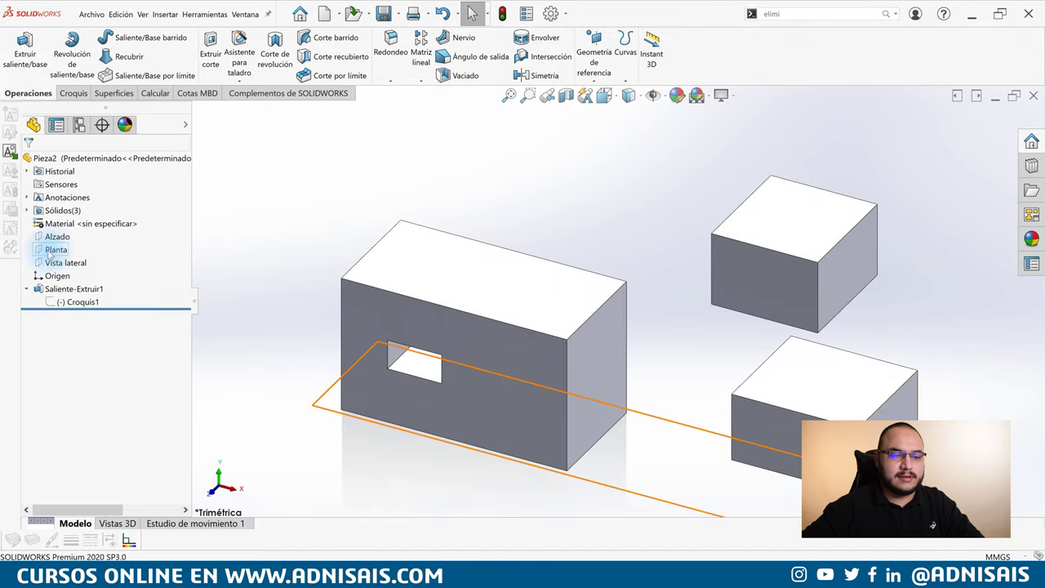
# Sketch a long diagonal line on the Planta plane across the blocks
pyautogui.click(51, 249)
pyautogui.click(57, 238)
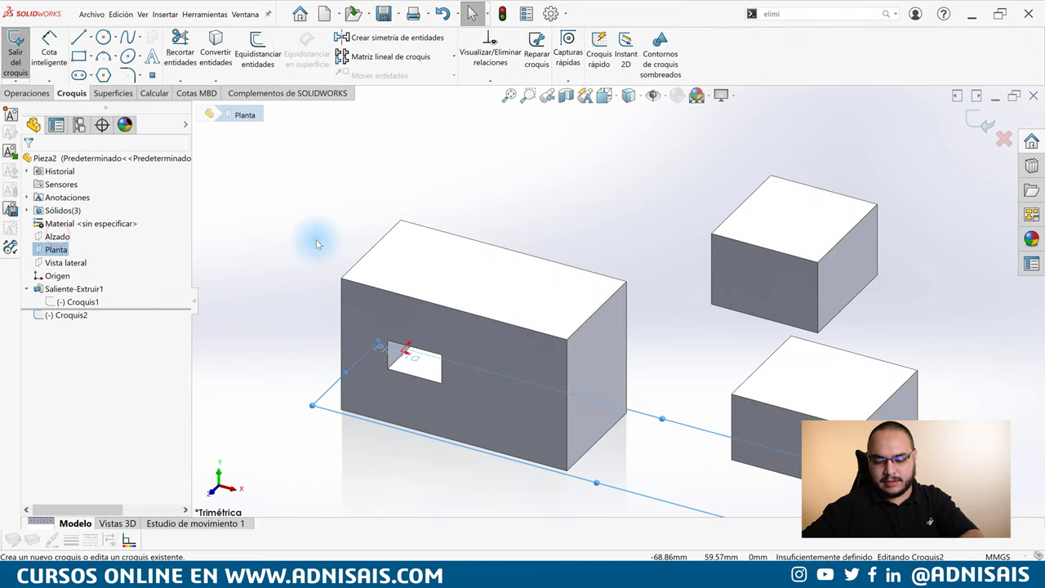
pyautogui.click(79, 37)
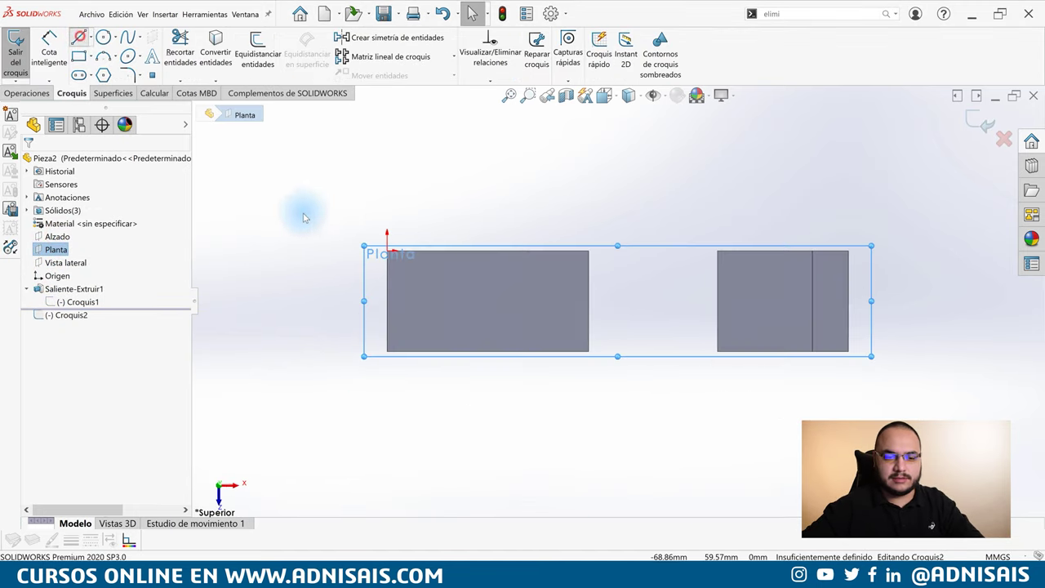
pyautogui.click(473, 199)
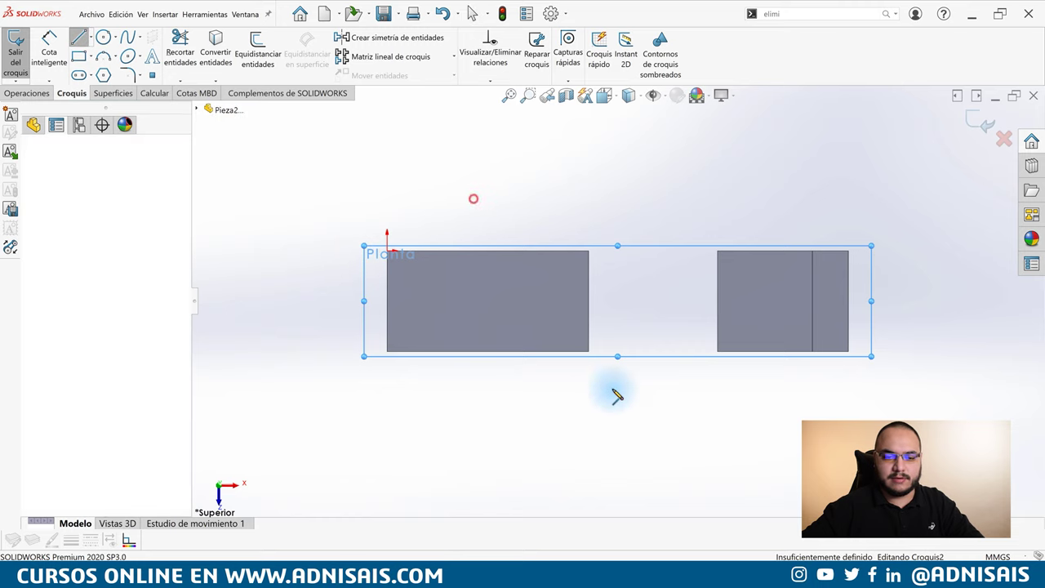
pyautogui.click(739, 498)
# Close Croquis2 and move it above Saliente-Extruir1 in the feature tree
pyautogui.click(981, 122)
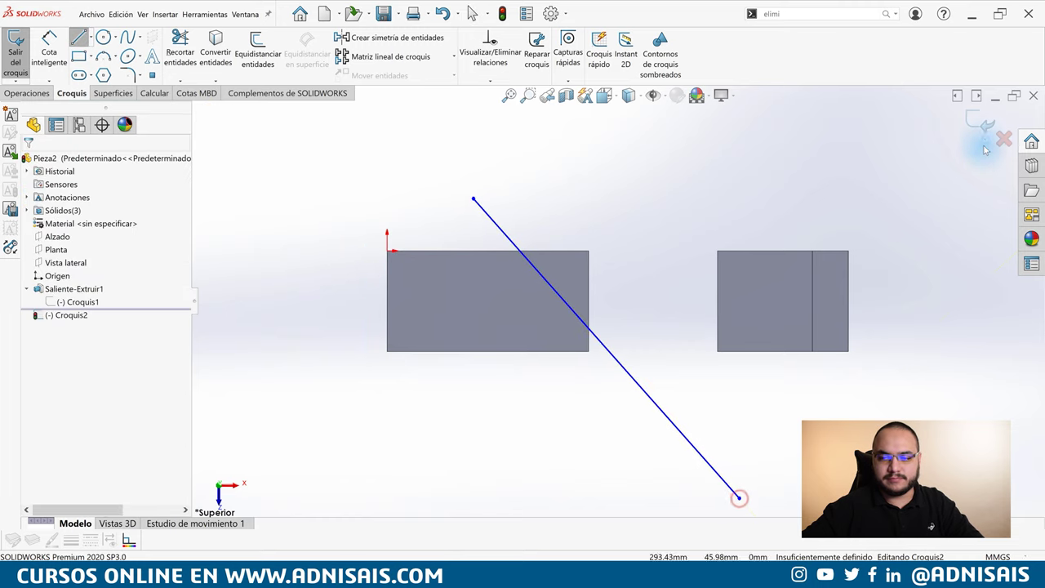
pyautogui.click(85, 315)
pyautogui.moveTo(46, 279); pyautogui.dragTo(49, 281)
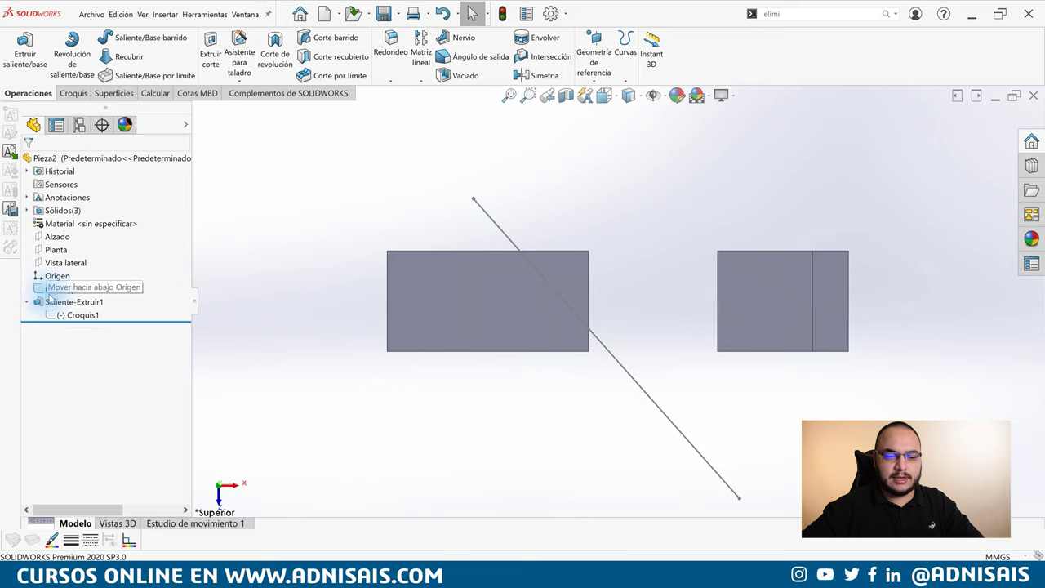
# Edit Saliente-Extruir1 and deepen the extrusion to 78.00 mm
pyautogui.click(71, 301)
pyautogui.click(55, 278)
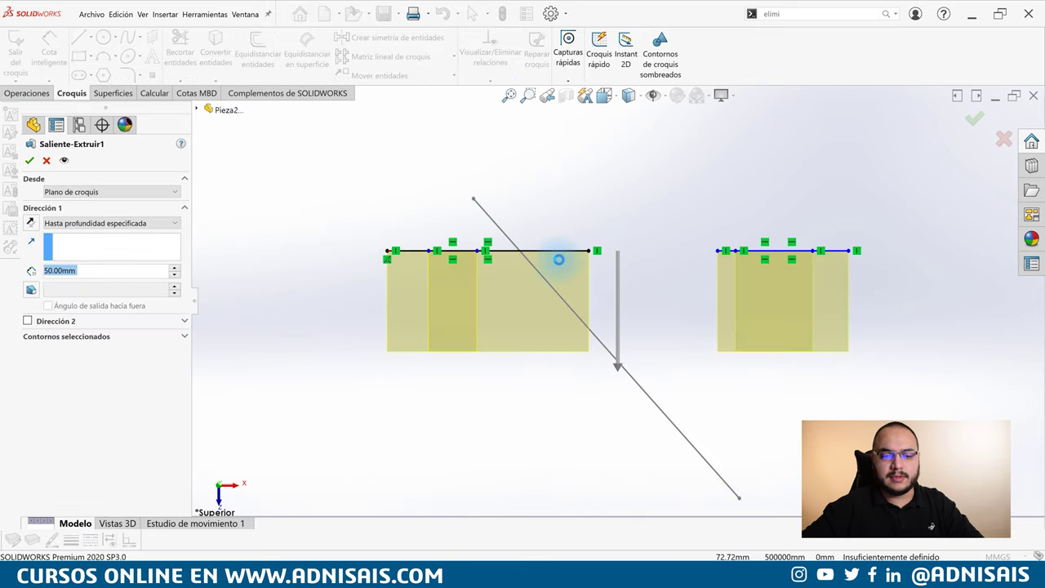
pyautogui.moveTo(560, 258); pyautogui.dragTo(550, 196, button='middle')
pyautogui.moveTo(490, 280)
pyautogui.mouseDown(button='middle')
pyautogui.moveTo(472, 232)
pyautogui.moveTo(466, 303)
pyautogui.mouseUp(button='middle')
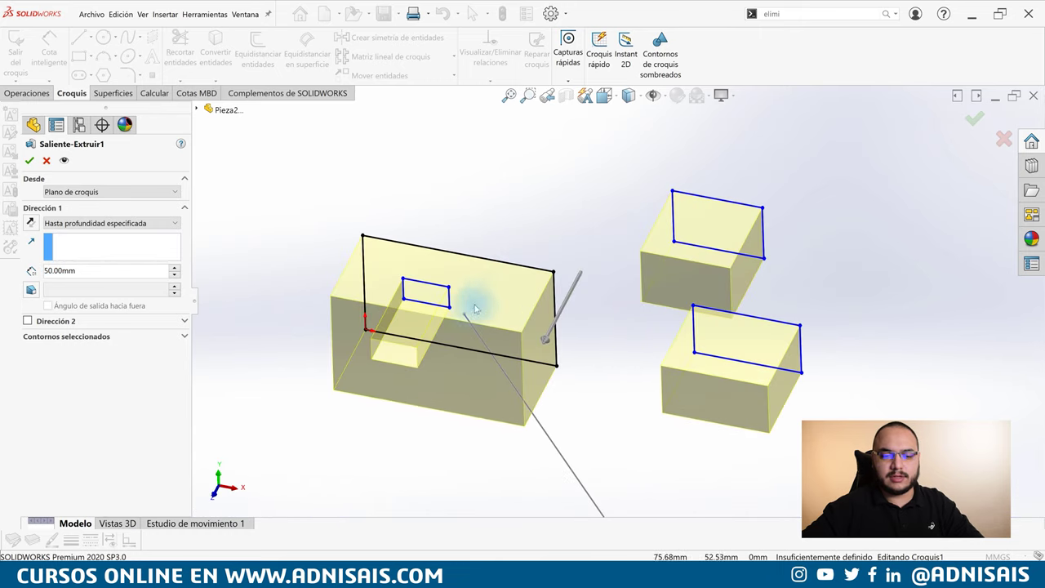
pyautogui.scroll(-3, 568, 334)
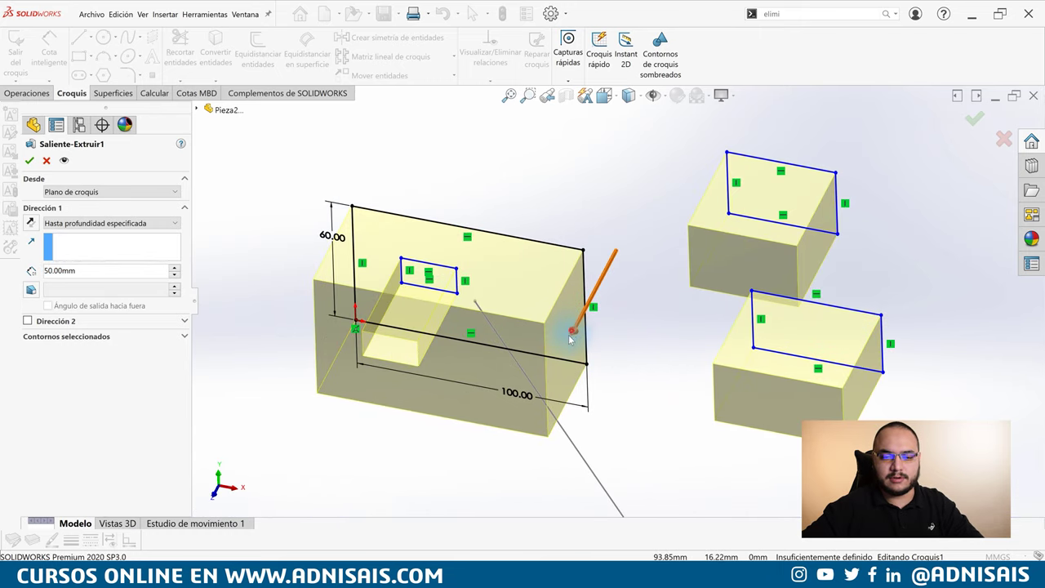
pyautogui.moveTo(571, 333); pyautogui.dragTo(552, 372)
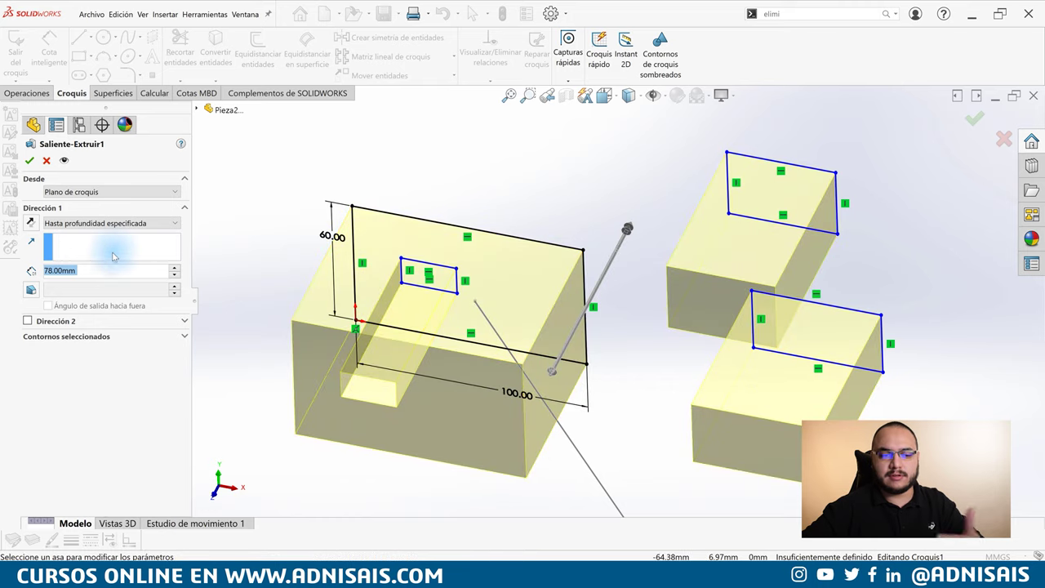
# Extrude along Línea1@Croquis2 at 98.00 mm depth, checking the detailed preview
pyautogui.click(119, 246)
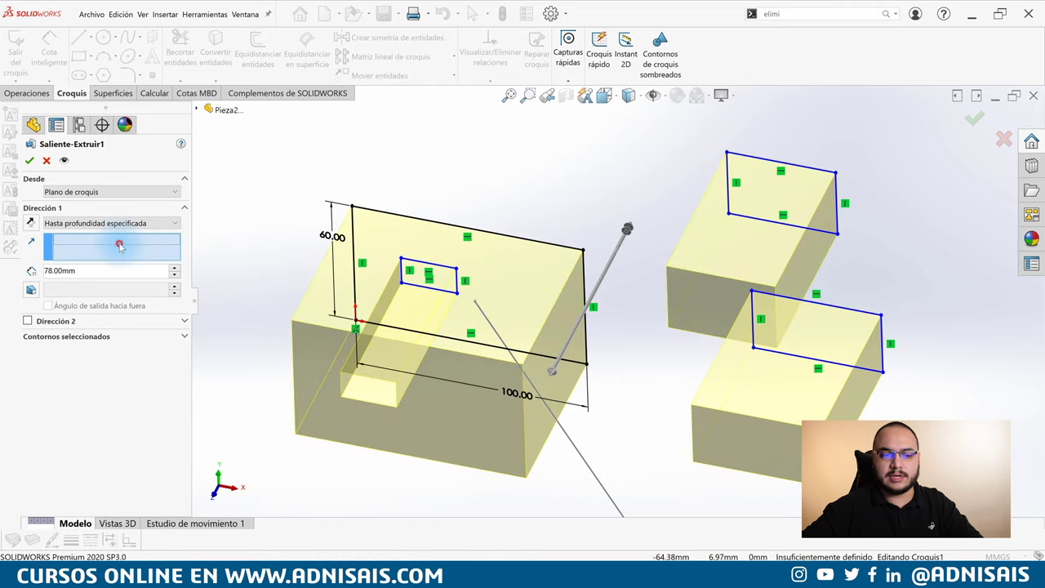
pyautogui.click(572, 446)
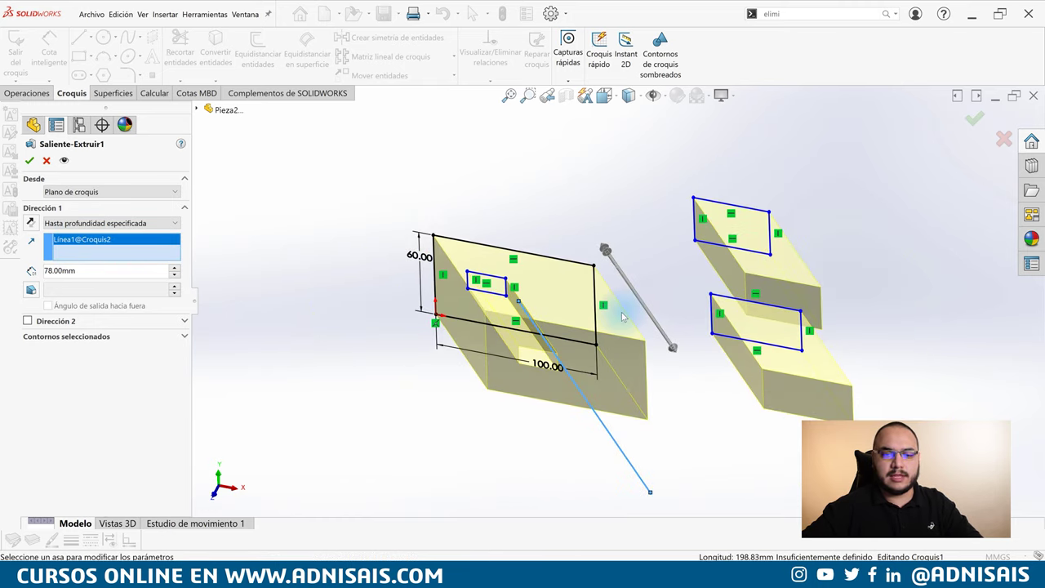
pyautogui.moveTo(688, 391)
pyautogui.mouseDown(button='middle')
pyautogui.moveTo(617, 245)
pyautogui.moveTo(593, 247)
pyautogui.moveTo(592, 285)
pyautogui.moveTo(618, 310)
pyautogui.moveTo(618, 337)
pyautogui.mouseUp(button='middle')
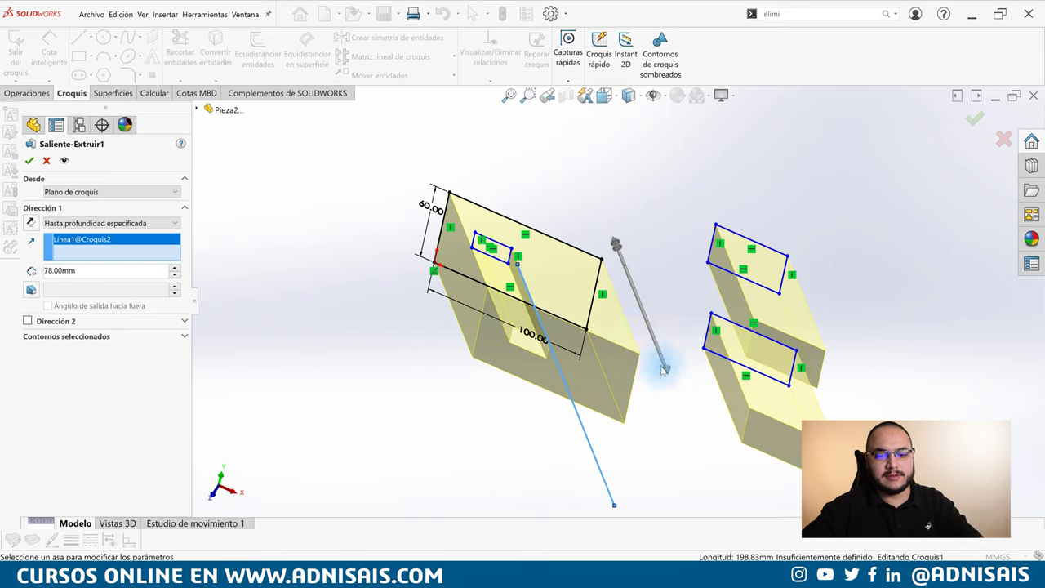
pyautogui.moveTo(665, 374); pyautogui.dragTo(675, 392)
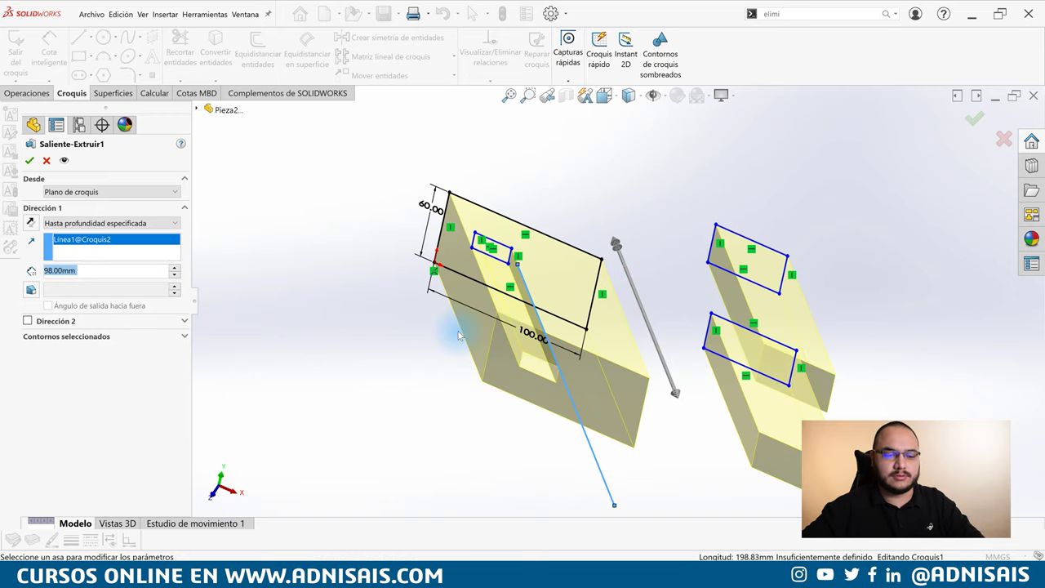
pyautogui.click(65, 161)
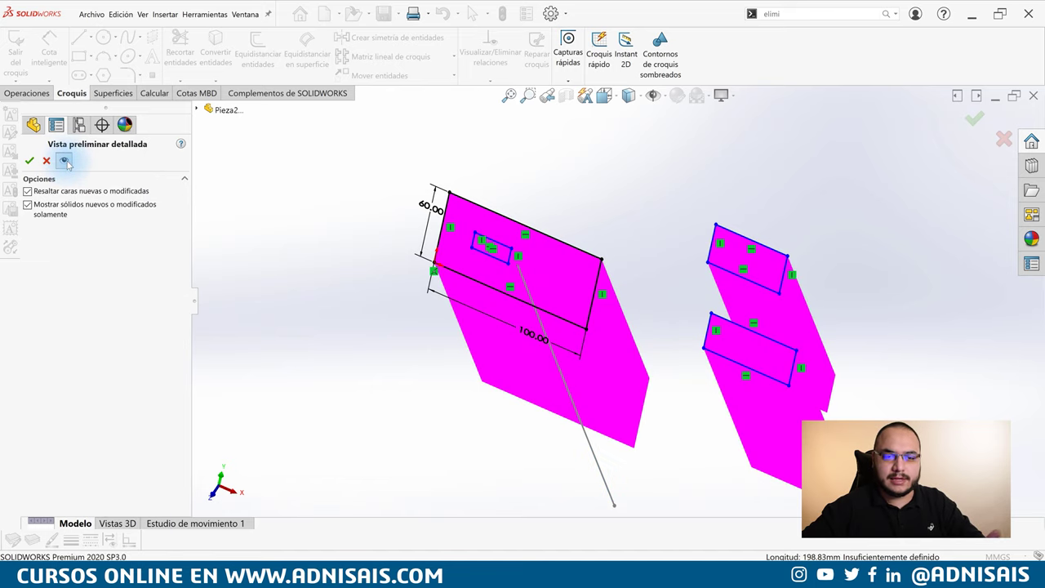
pyautogui.click(66, 160)
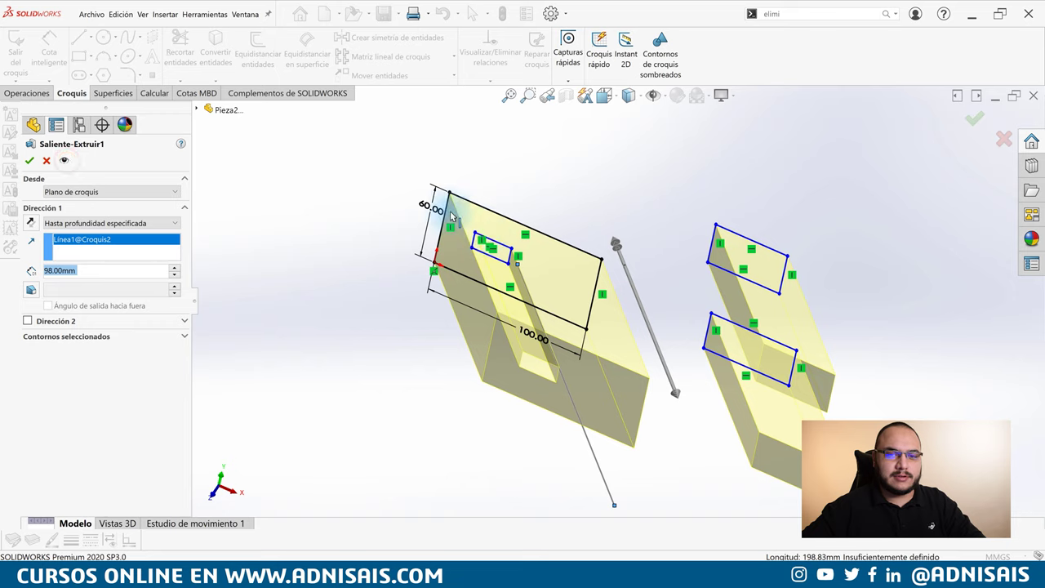
# Delete the Saliente-Extruir1 feature while keeping its sketches
pyautogui.click(46, 161)
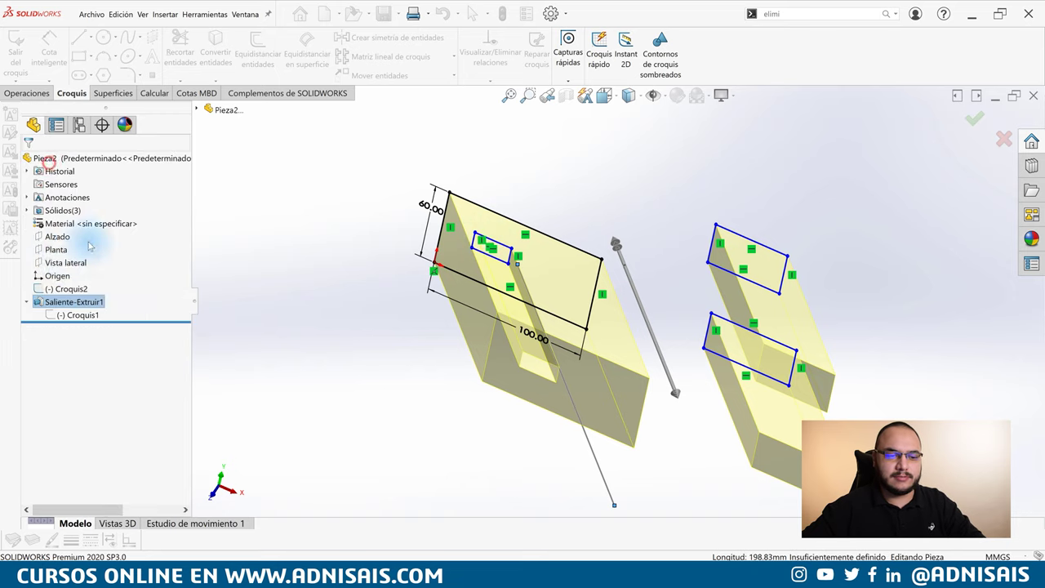
pyautogui.click(65, 302)
pyautogui.press('Delete')
pyautogui.press('Return')
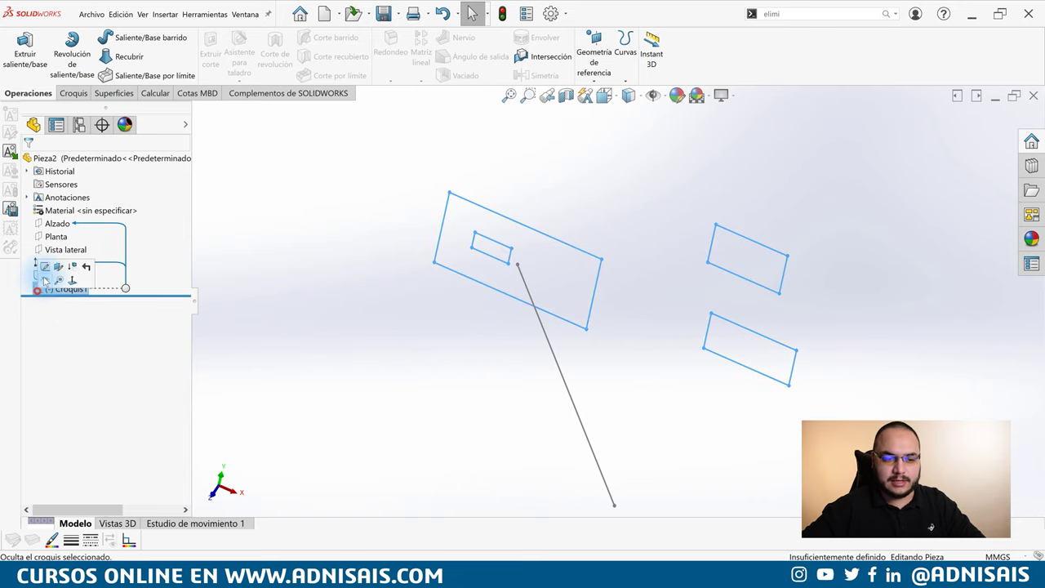
# Remove the small inner rectangle from Croquis1 and start a boss extrusion
pyautogui.click(37, 290)
pyautogui.moveTo(456, 220); pyautogui.dragTo(529, 286)
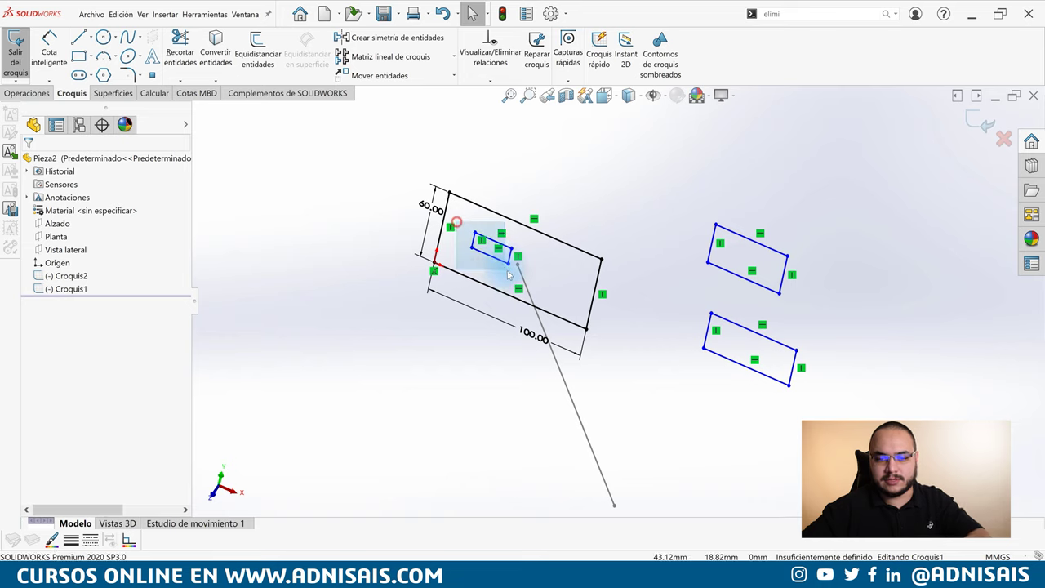
pyautogui.press('Delete')
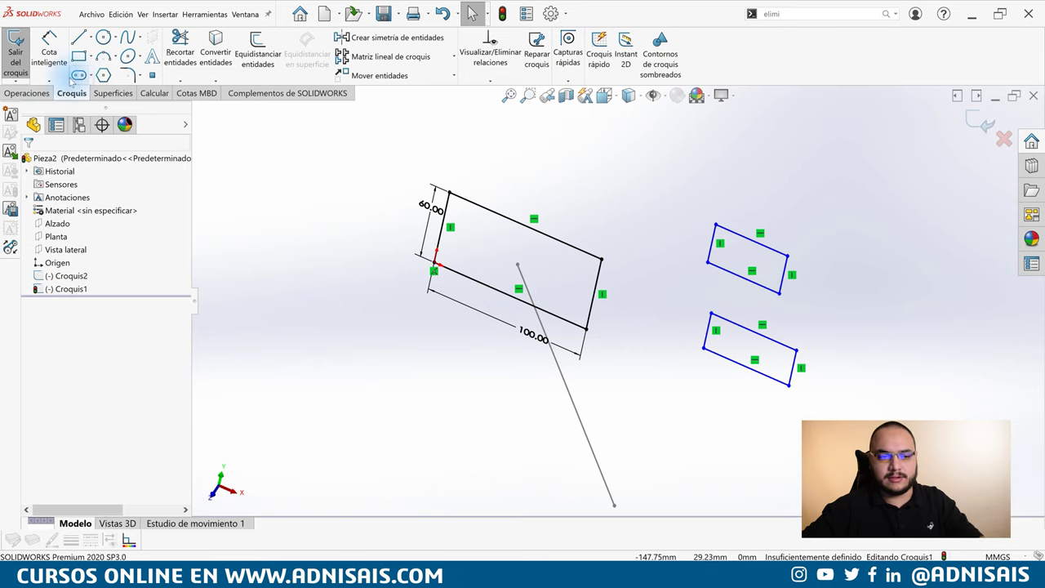
pyautogui.click(29, 93)
pyautogui.click(24, 49)
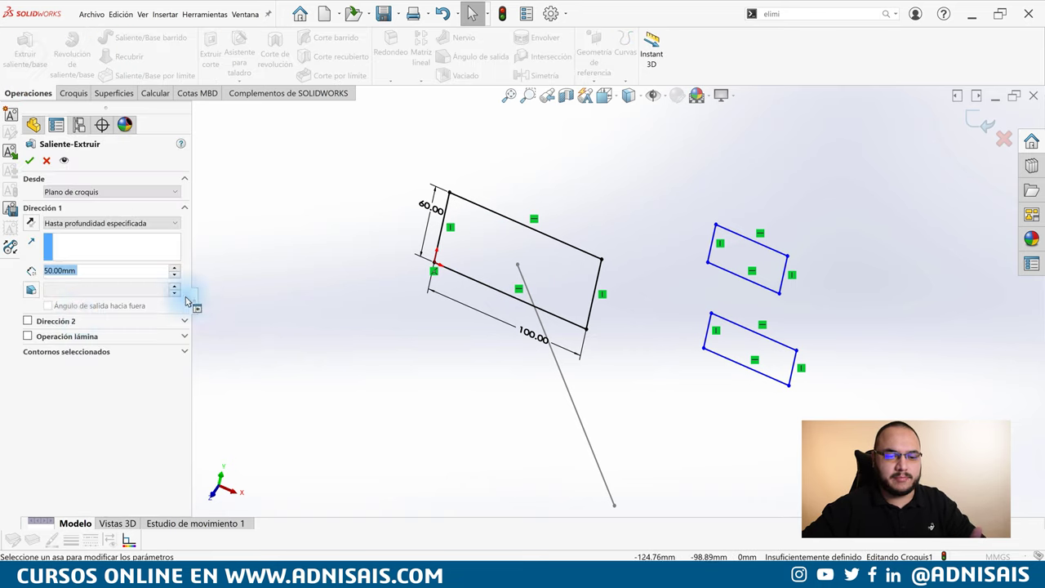
# Preview a thin-walled extrusion with end caps, then cancel it
pyautogui.click(28, 336)
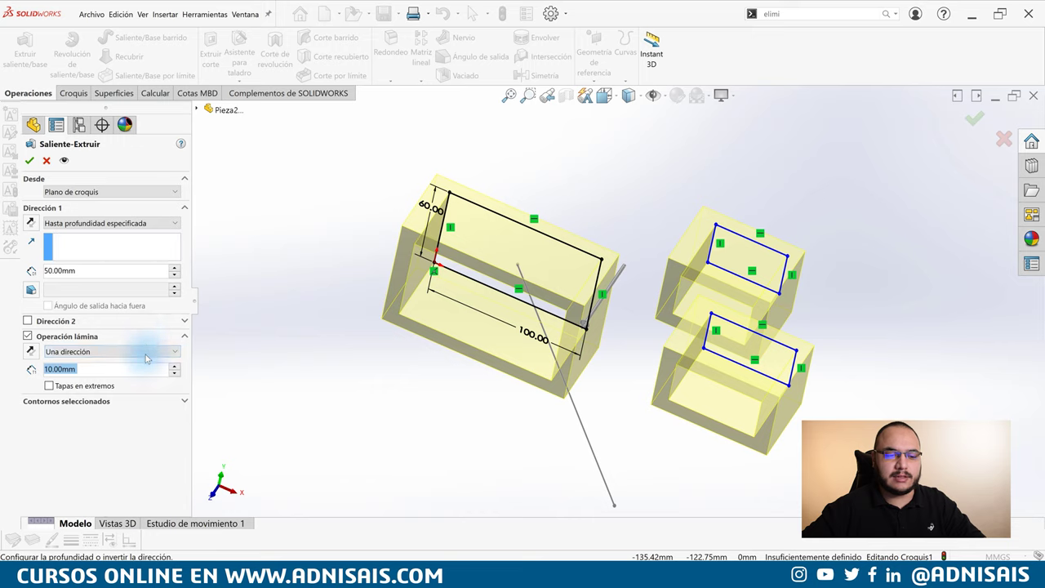
pyautogui.click(78, 386)
pyautogui.moveTo(402, 308)
pyautogui.mouseDown(button='middle')
pyautogui.moveTo(373, 354)
pyautogui.moveTo(549, 230)
pyautogui.mouseUp(button='middle')
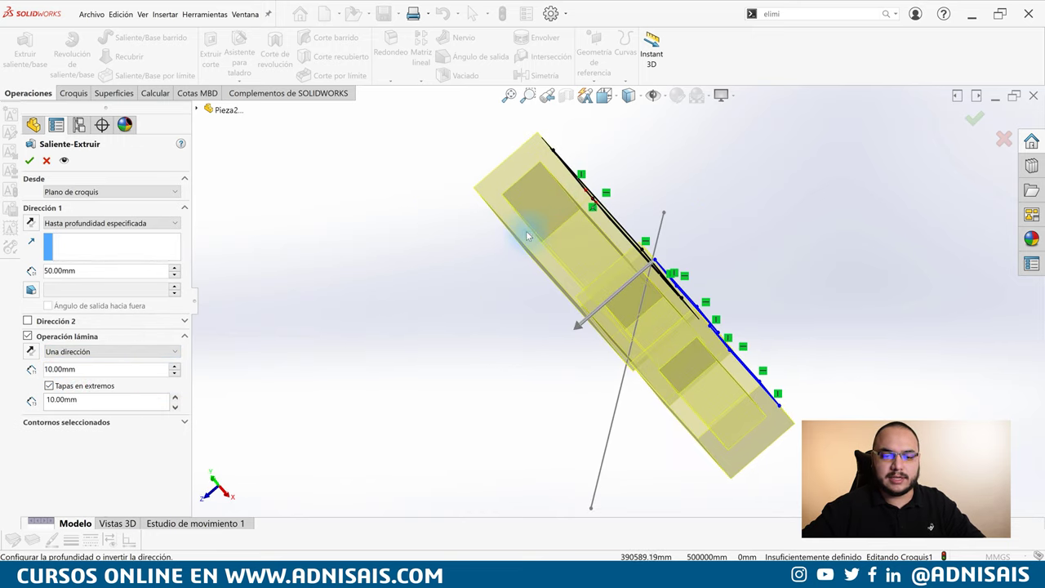
pyautogui.moveTo(669, 301)
pyautogui.mouseDown(button='middle')
pyautogui.moveTo(713, 214)
pyautogui.moveTo(704, 209)
pyautogui.moveTo(693, 229)
pyautogui.mouseUp(button='middle')
pyautogui.click(48, 160)
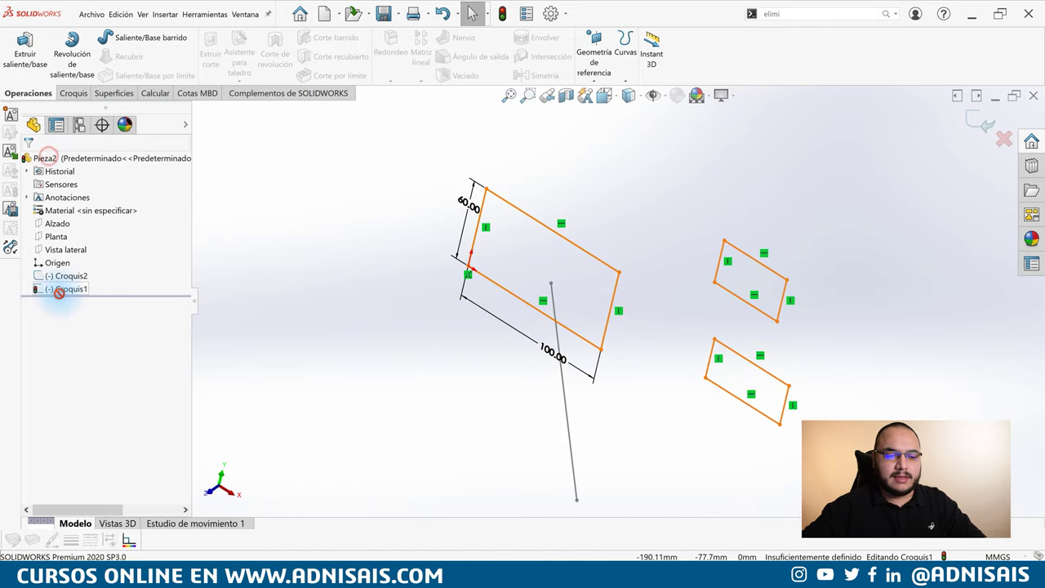
# In Front view, delete the small rectangles and upper lines from the sketch
pyautogui.moveTo(62, 288)
pyautogui.mouseDown()
pyautogui.moveTo(206, 273)
pyautogui.moveTo(355, 226)
pyautogui.mouseUp()
pyautogui.click(820, 315)
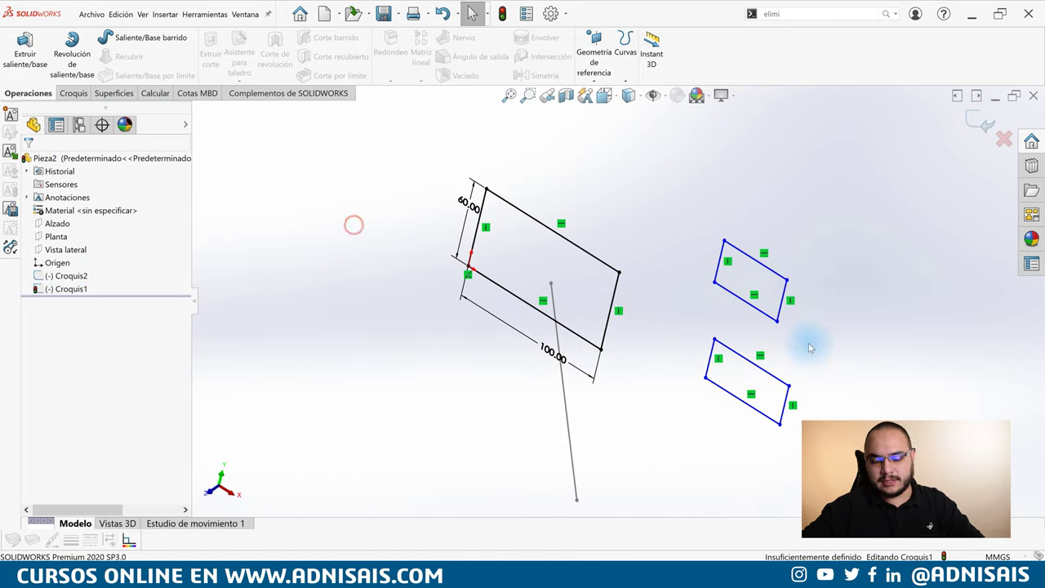
pyautogui.moveTo(828, 310); pyautogui.dragTo(768, 293, button='middle')
pyautogui.hotkey('ctrl', '1')
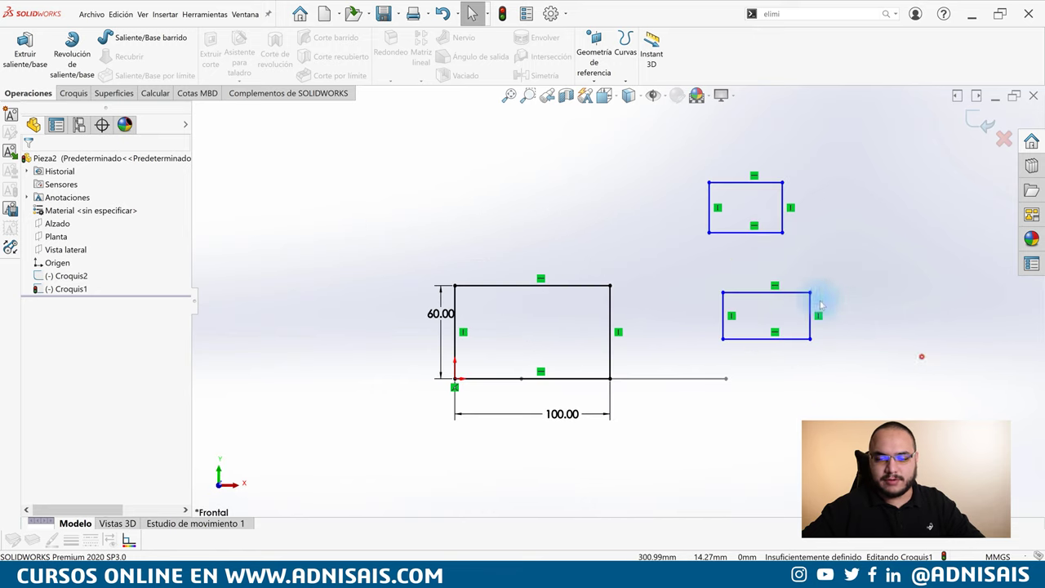
pyautogui.moveTo(920, 356); pyautogui.dragTo(496, 162)
pyautogui.press('Delete')
# Draw a connected zigzag chain of lines from the top of the 60 edge
pyautogui.click(680, 284)
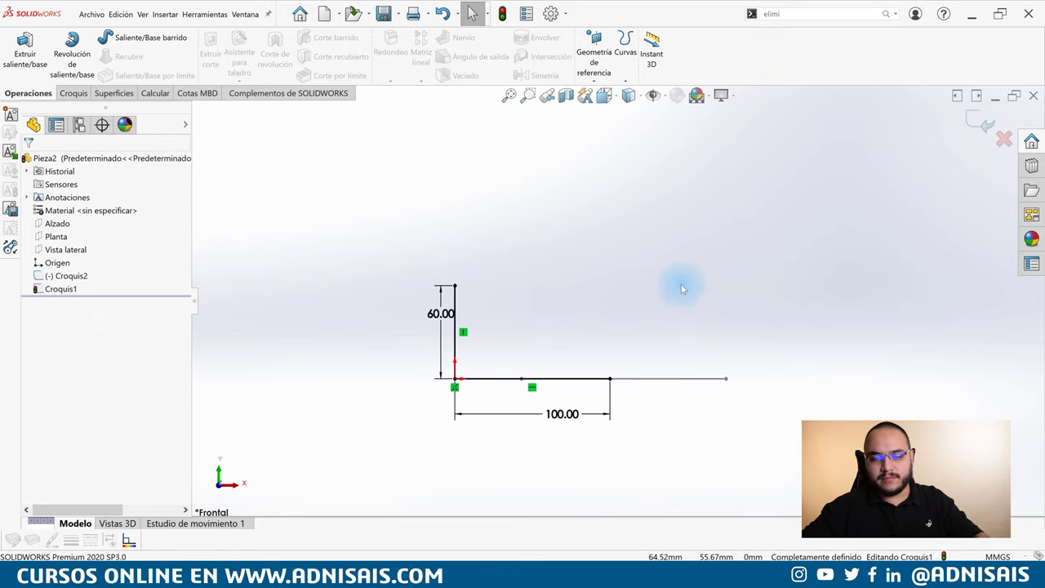
pyautogui.press('l')
pyautogui.click(454, 285)
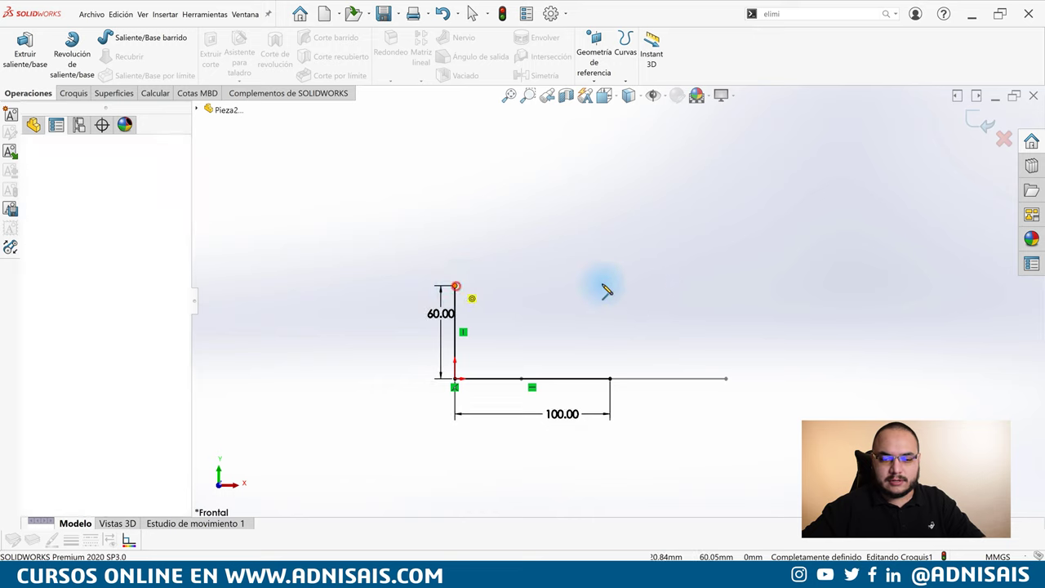
pyautogui.click(560, 285)
pyautogui.click(566, 239)
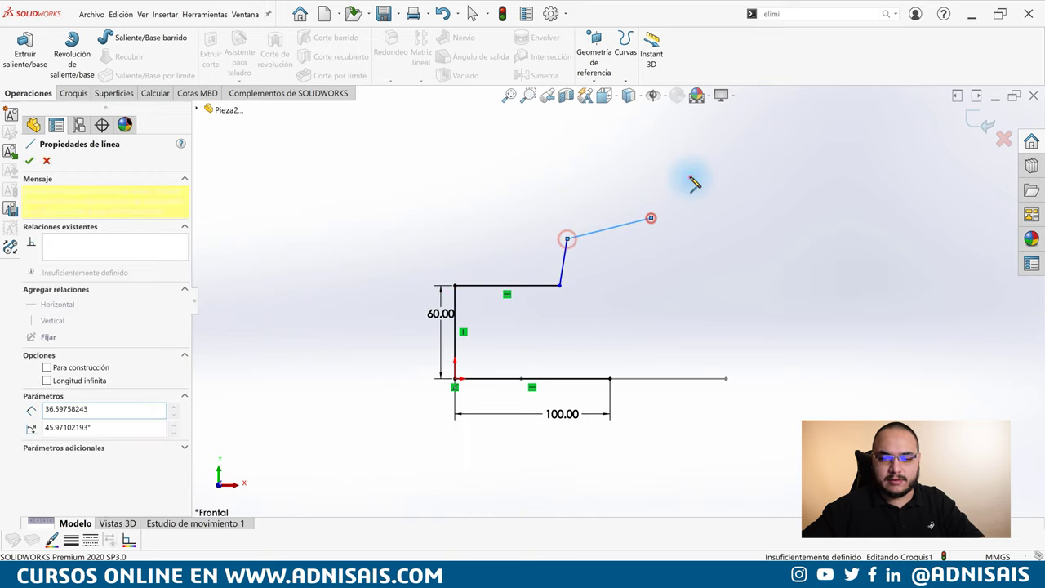
pyautogui.click(650, 217)
pyautogui.click(690, 177)
pyautogui.press('Escape')
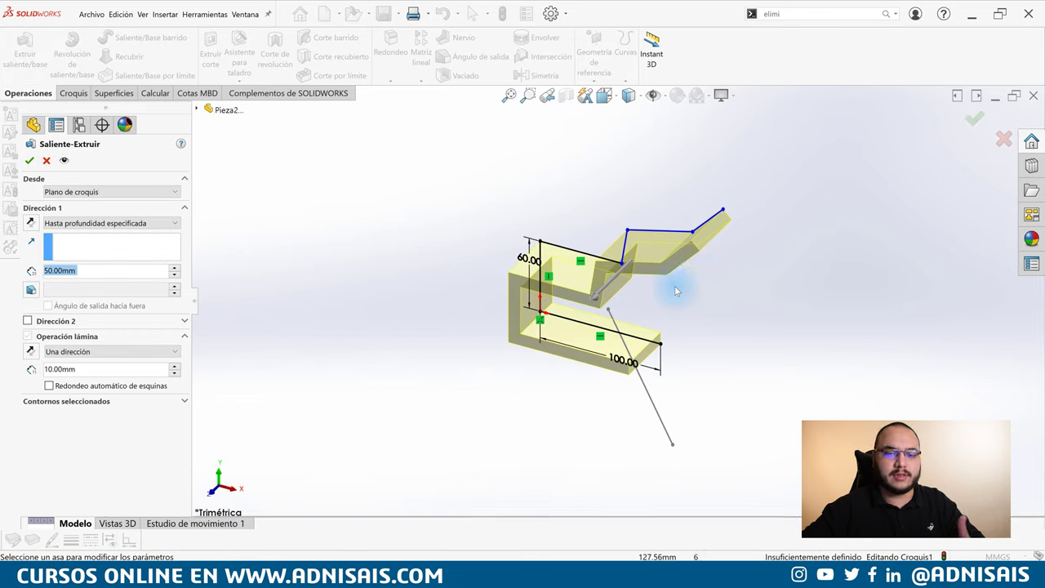
# Enable 5.00 mm automatic corner rounding and show the detailed preview of the thin extrusion
pyautogui.scroll(-3, 645, 266)
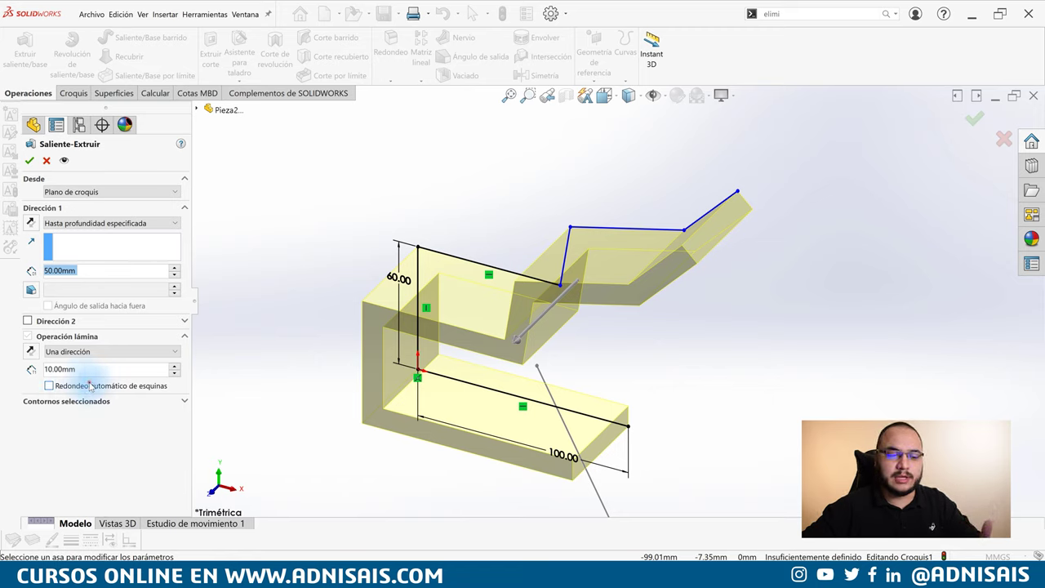
pyautogui.click(90, 386)
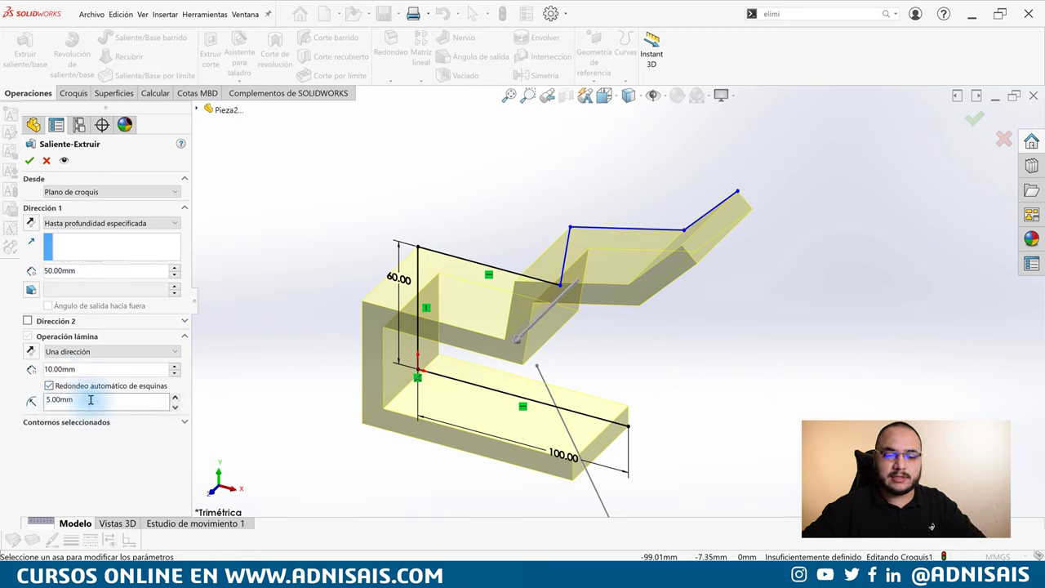
pyautogui.moveTo(377, 386)
pyautogui.mouseDown(button='middle')
pyautogui.moveTo(380, 341)
pyautogui.moveTo(394, 320)
pyautogui.moveTo(414, 328)
pyautogui.mouseUp(button='middle')
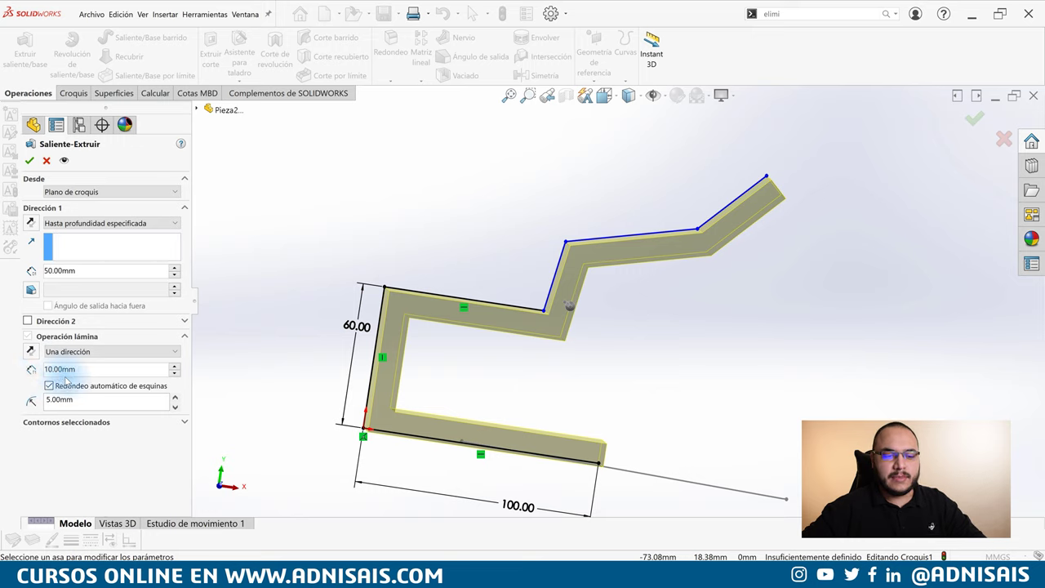
pyautogui.moveTo(515, 310); pyautogui.dragTo(512, 286, button='middle')
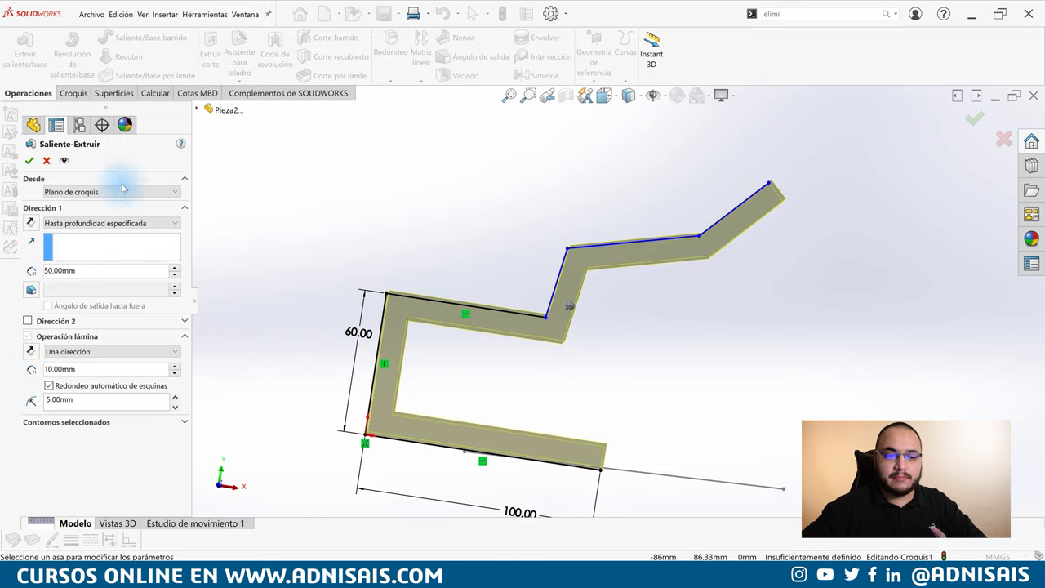
pyautogui.click(65, 161)
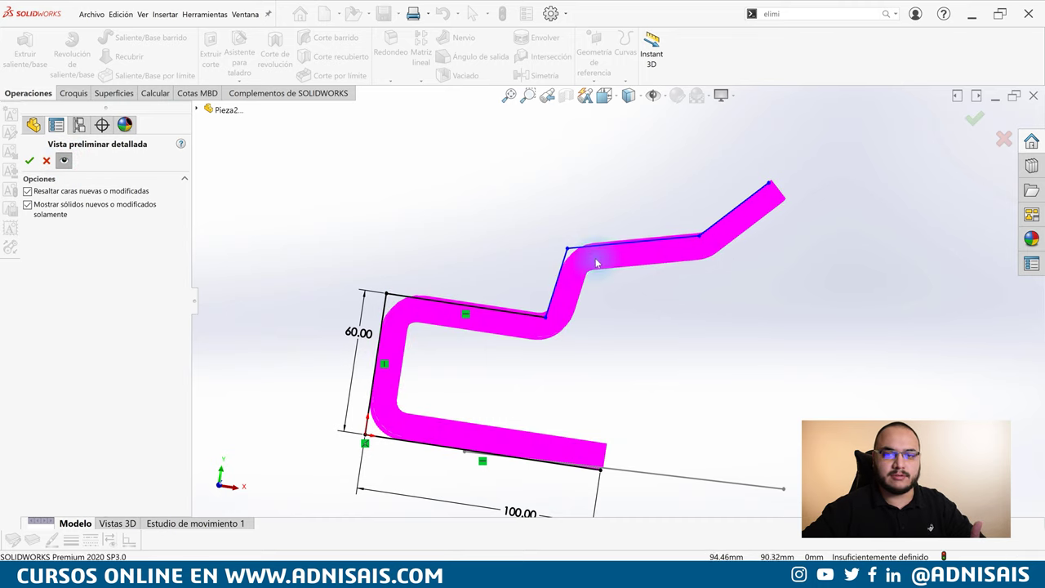
# Turn off new-face highlighting and accept the rounded thin extrusion as Extruir-Lámina2
pyautogui.moveTo(526, 325)
pyautogui.mouseDown(button='middle')
pyautogui.moveTo(496, 326)
pyautogui.moveTo(471, 371)
pyautogui.mouseUp(button='middle')
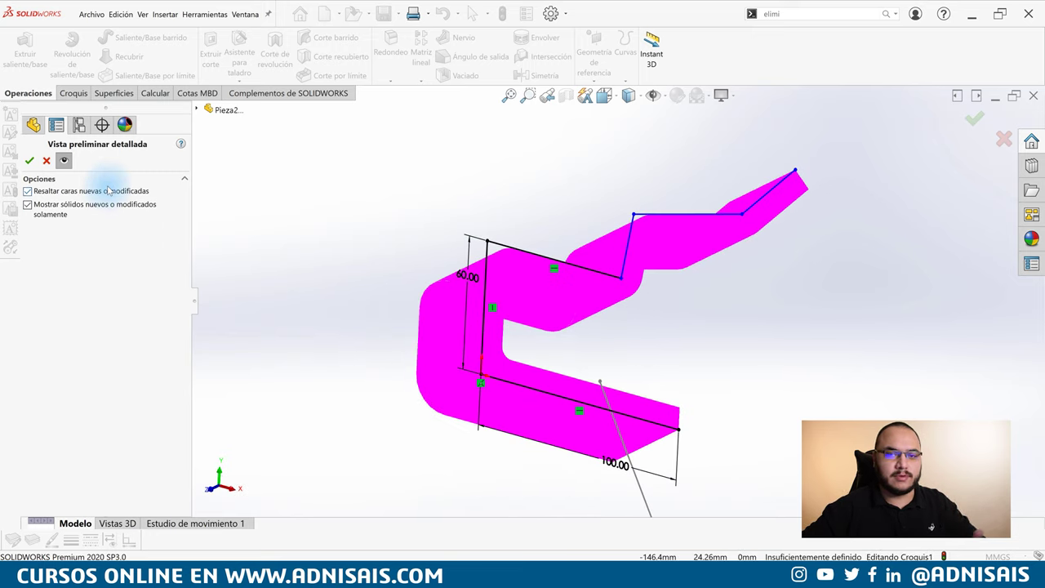
pyautogui.moveTo(625, 296)
pyautogui.mouseDown(button='middle')
pyautogui.moveTo(518, 306)
pyautogui.moveTo(650, 296)
pyautogui.moveTo(621, 307)
pyautogui.mouseUp(button='middle')
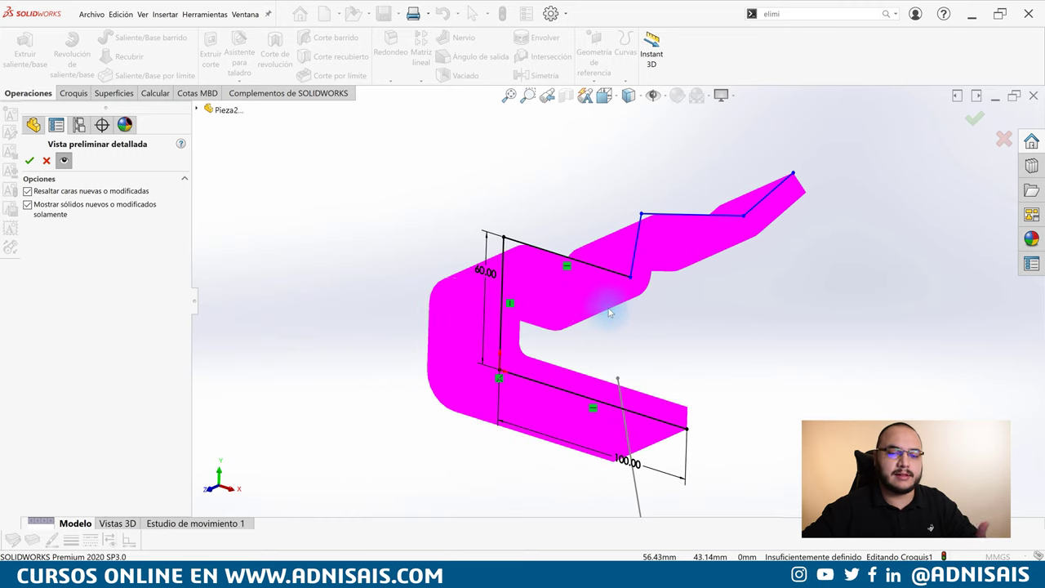
pyautogui.click(79, 191)
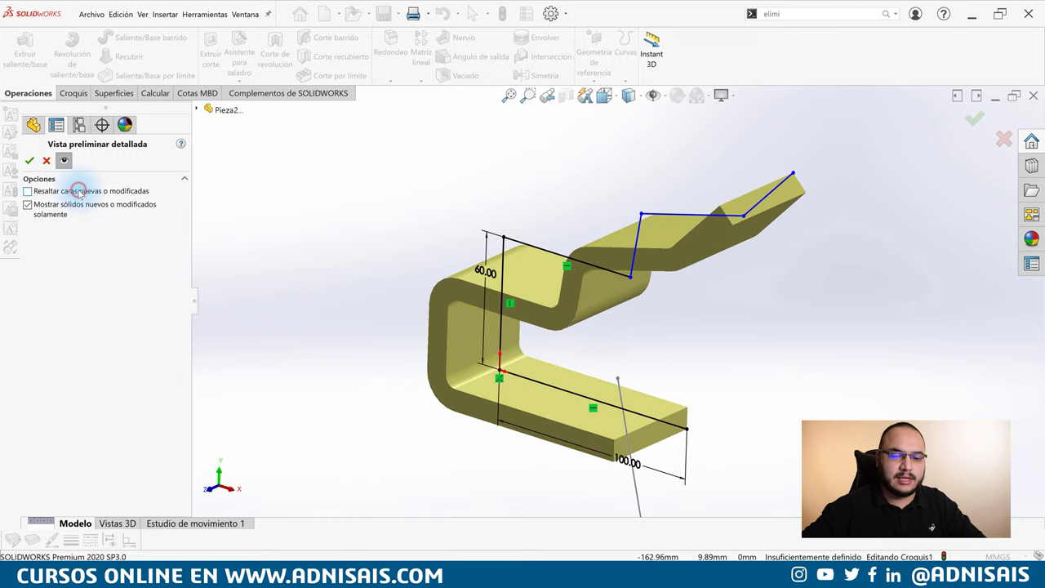
pyautogui.moveTo(565, 260)
pyautogui.mouseDown(button='middle')
pyautogui.moveTo(530, 250)
pyautogui.moveTo(525, 221)
pyautogui.moveTo(563, 212)
pyautogui.moveTo(525, 258)
pyautogui.moveTo(610, 299)
pyautogui.mouseUp(button='middle')
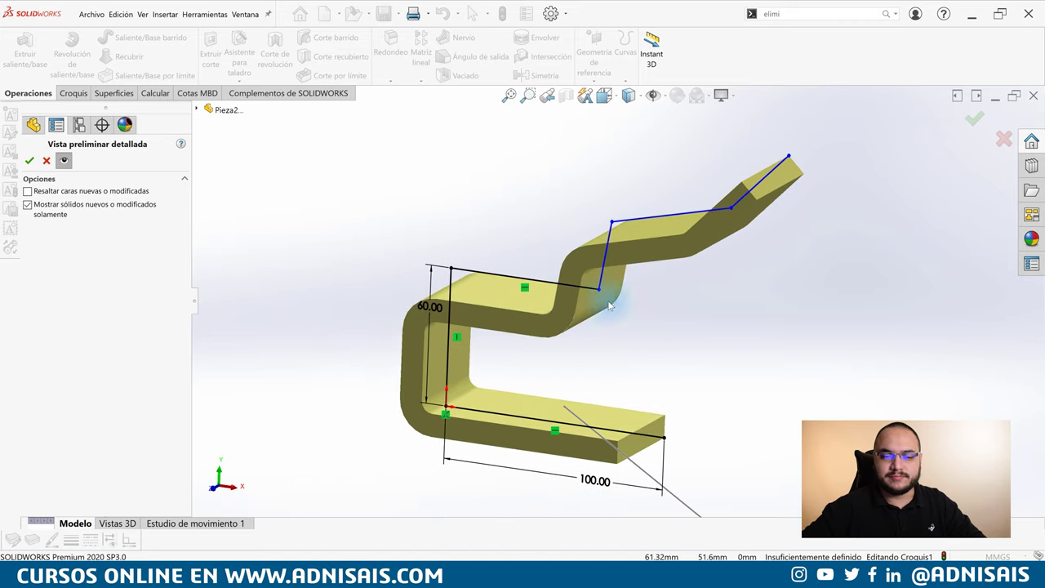
pyautogui.moveTo(661, 269); pyautogui.dragTo(659, 273, button='middle')
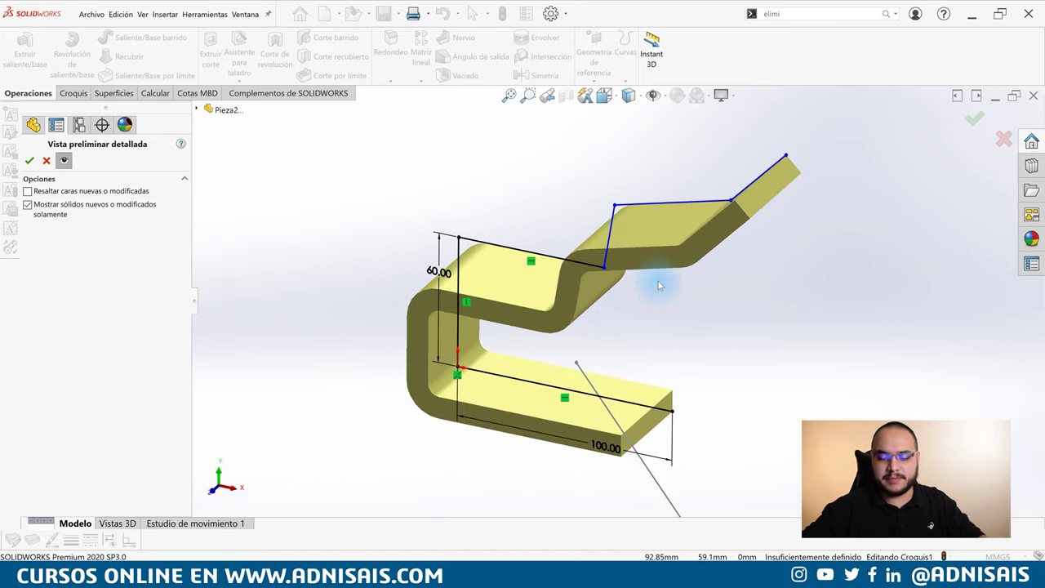
pyautogui.press('Return')
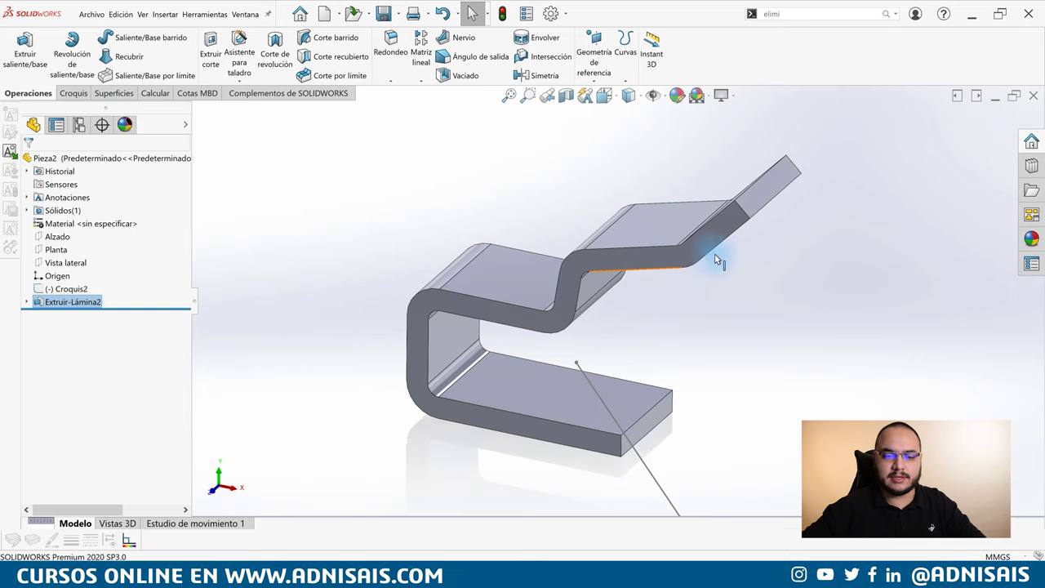
# Orbit around the finished bent plate and bring up the Croquis sketching commands
pyautogui.moveTo(723, 261)
pyautogui.mouseDown(button='middle')
pyautogui.moveTo(732, 270)
pyautogui.moveTo(630, 226)
pyautogui.moveTo(555, 217)
pyautogui.moveTo(579, 234)
pyautogui.moveTo(334, 243)
pyautogui.mouseUp(button='middle')
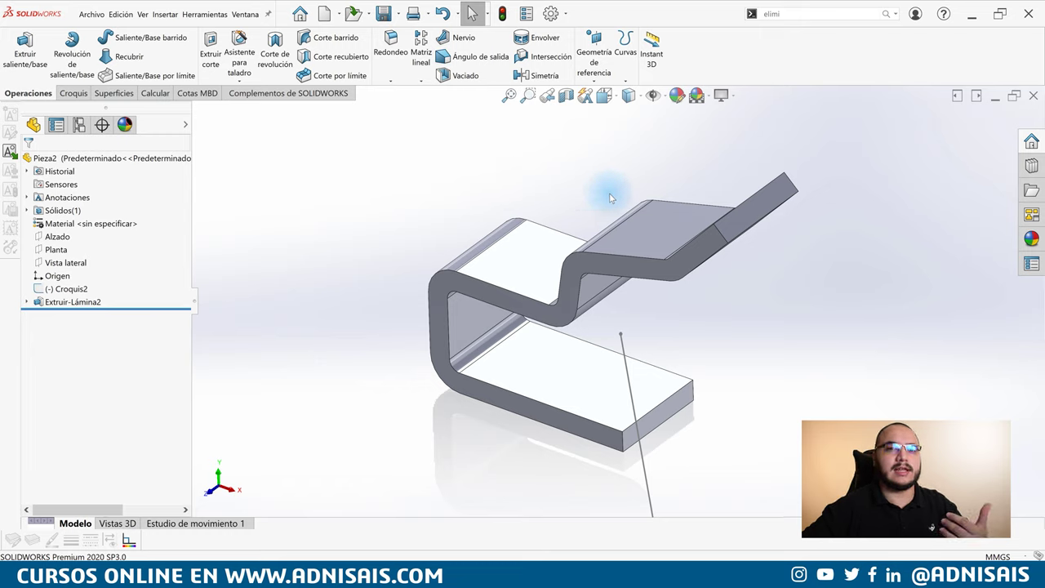
pyautogui.click(72, 94)
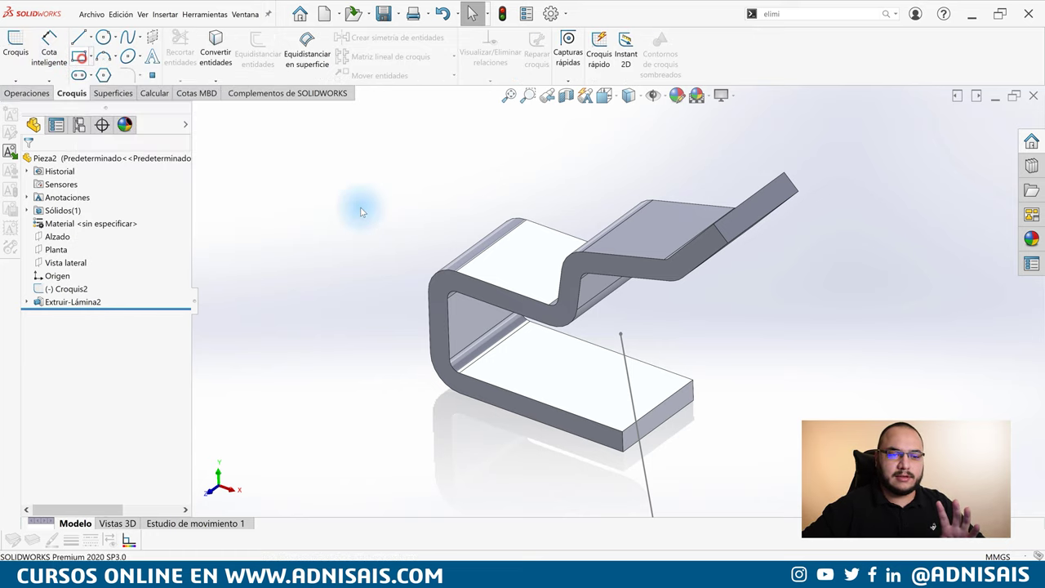
# Sketch a rectangle on the upper flat face of the bent plate
pyautogui.click(520, 260)
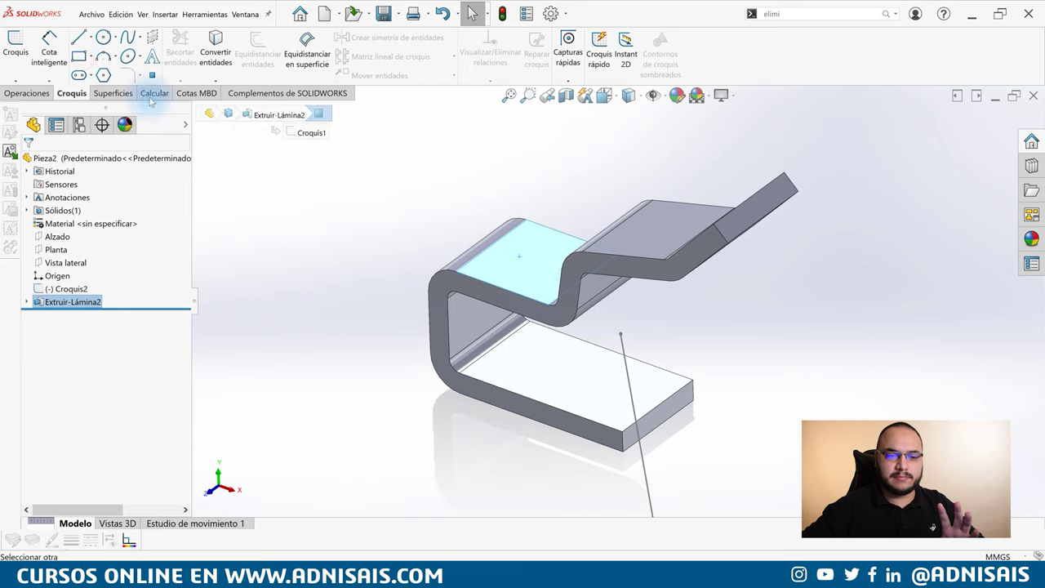
pyautogui.click(78, 55)
pyautogui.click(521, 247)
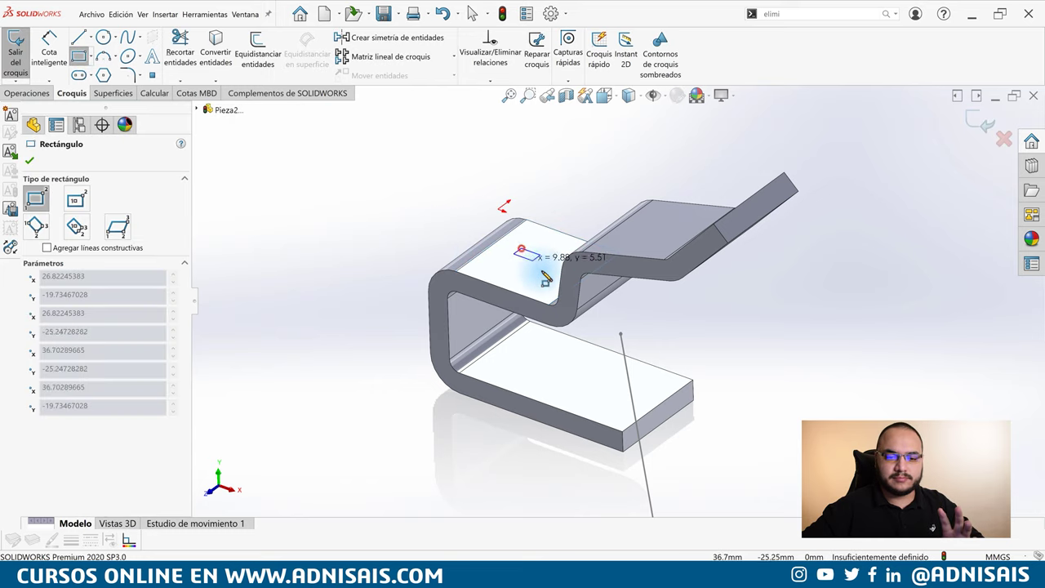
pyautogui.click(544, 281)
# Extrude the rectangle 10 mm into the boss Saliente-Extruir2
pyautogui.click(41, 94)
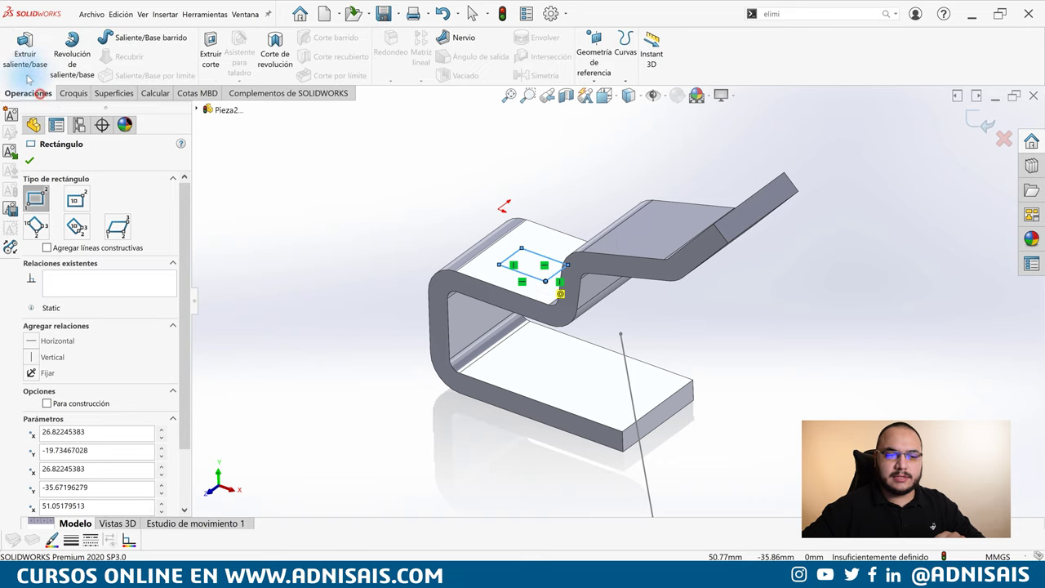
pyautogui.click(25, 49)
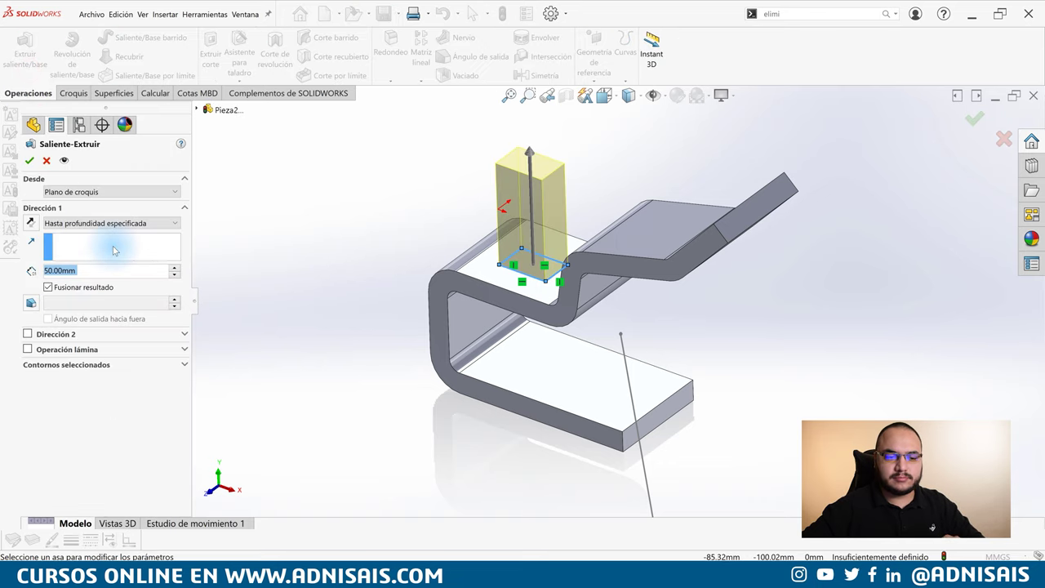
pyautogui.write('10')
pyautogui.press('Return')
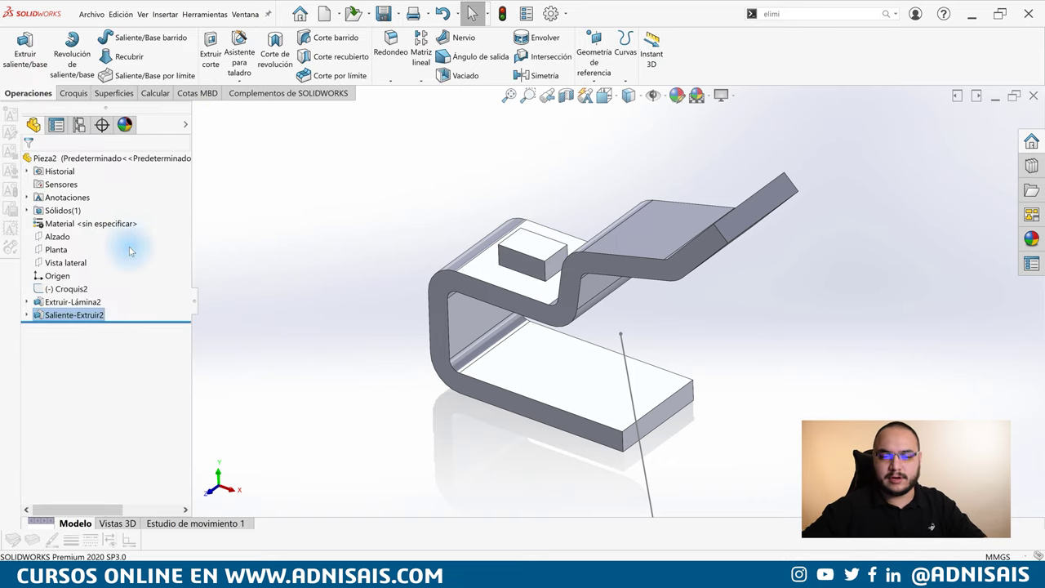
pyautogui.scroll(-2, 541, 213)
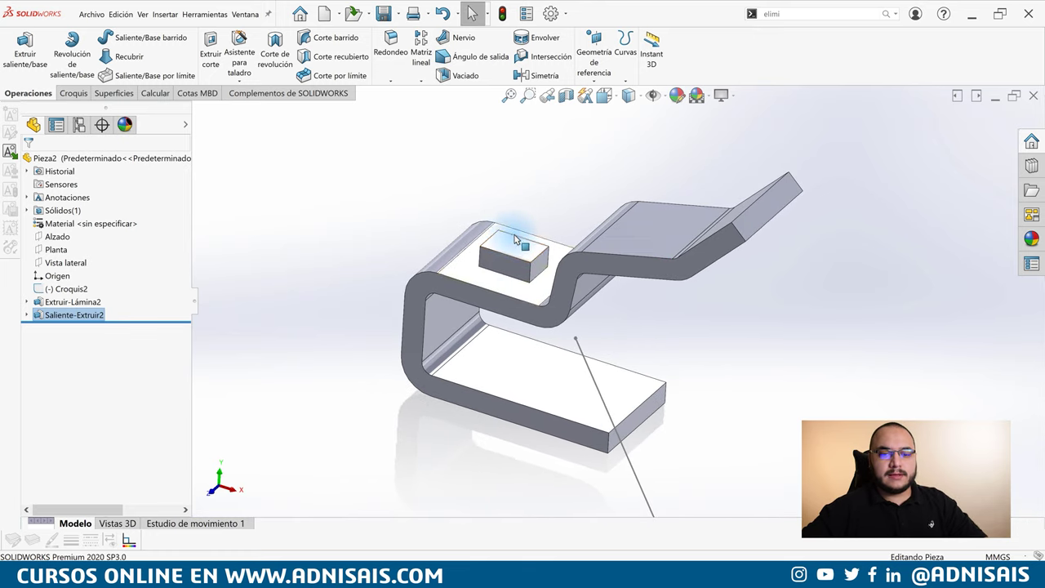
pyautogui.scroll(-2, 516, 251)
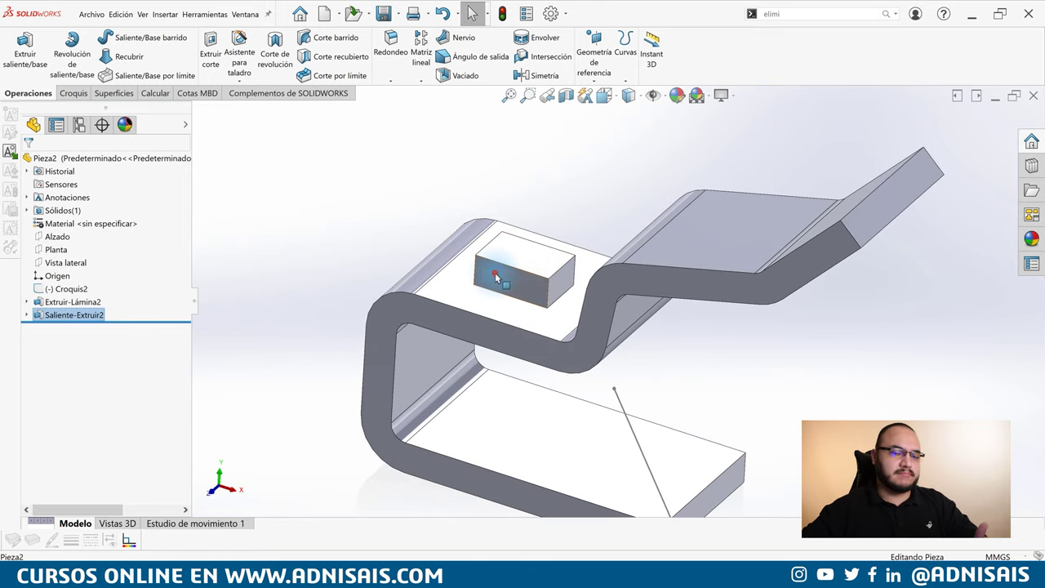
pyautogui.click(495, 277)
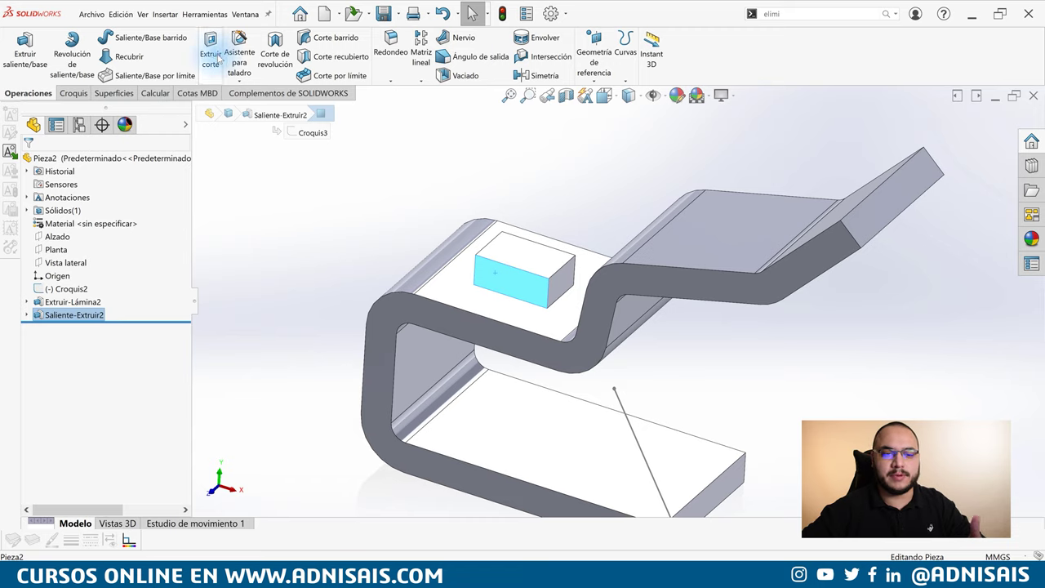
pyautogui.click(346, 182)
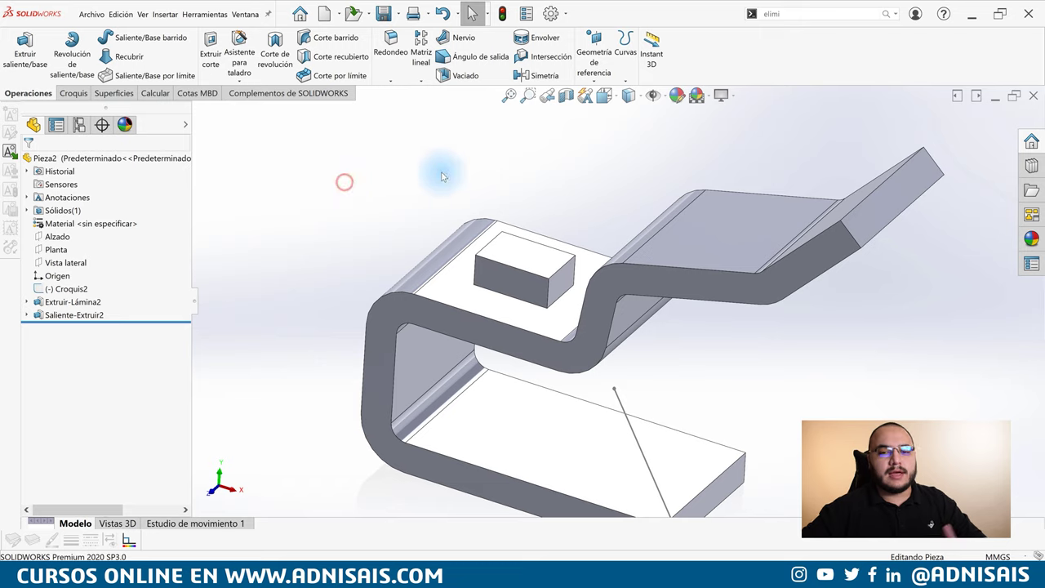
# With Instant3D handles on Extruir-Lámina2, set flange 80.45, thickness 12 and height 59.00 mm
pyautogui.click(651, 58)
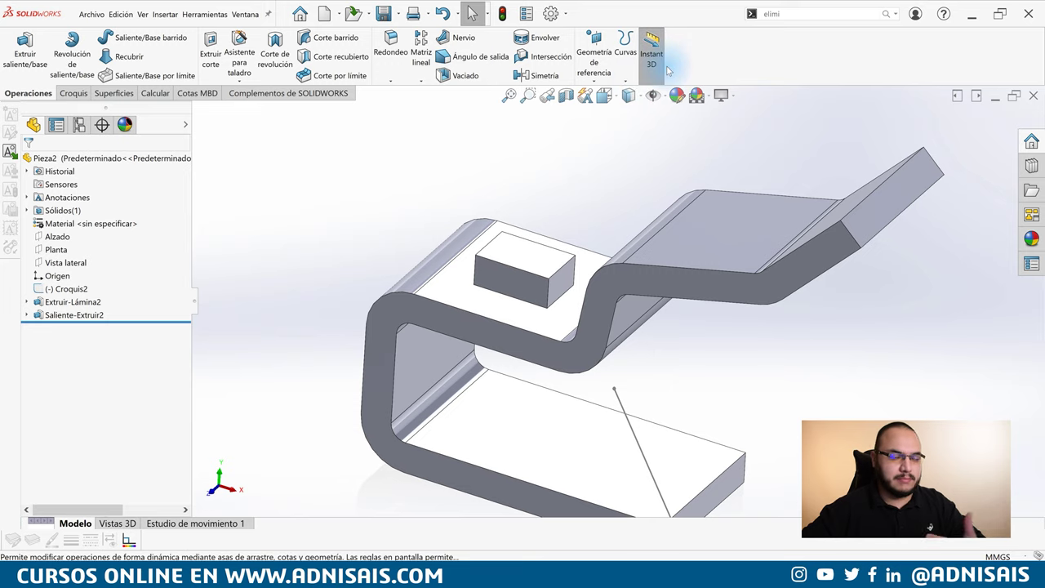
pyautogui.click(628, 287)
pyautogui.moveTo(719, 180); pyautogui.dragTo(578, 312, button='middle')
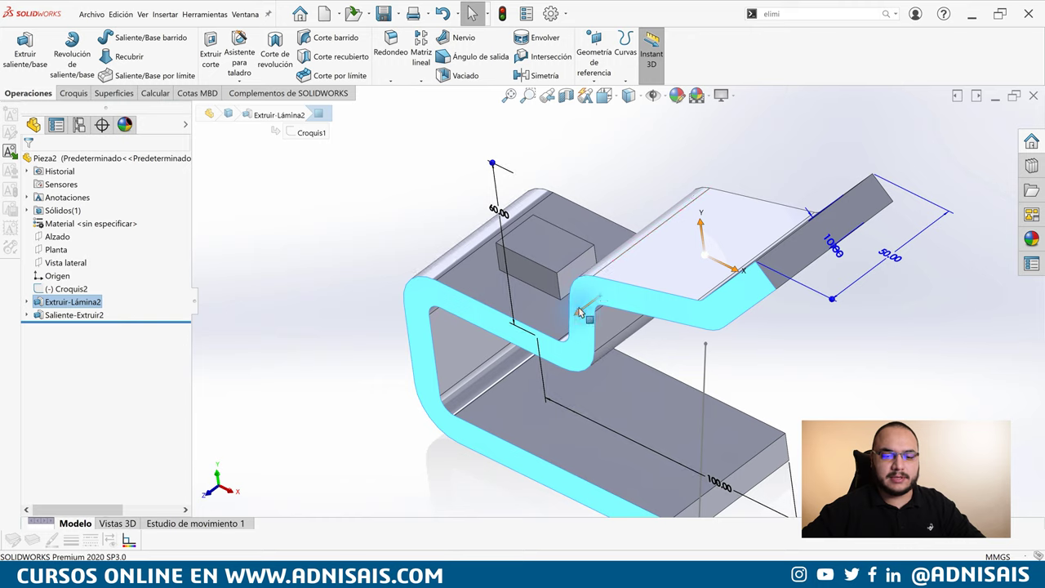
pyautogui.moveTo(555, 343); pyautogui.dragTo(563, 336)
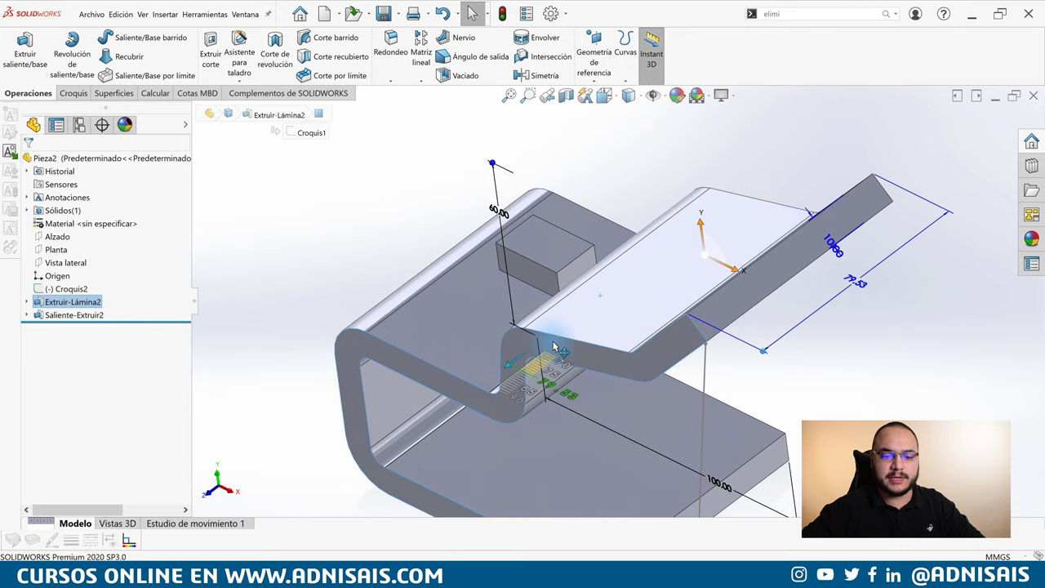
pyautogui.moveTo(563, 336); pyautogui.dragTo(870, 286, button='middle')
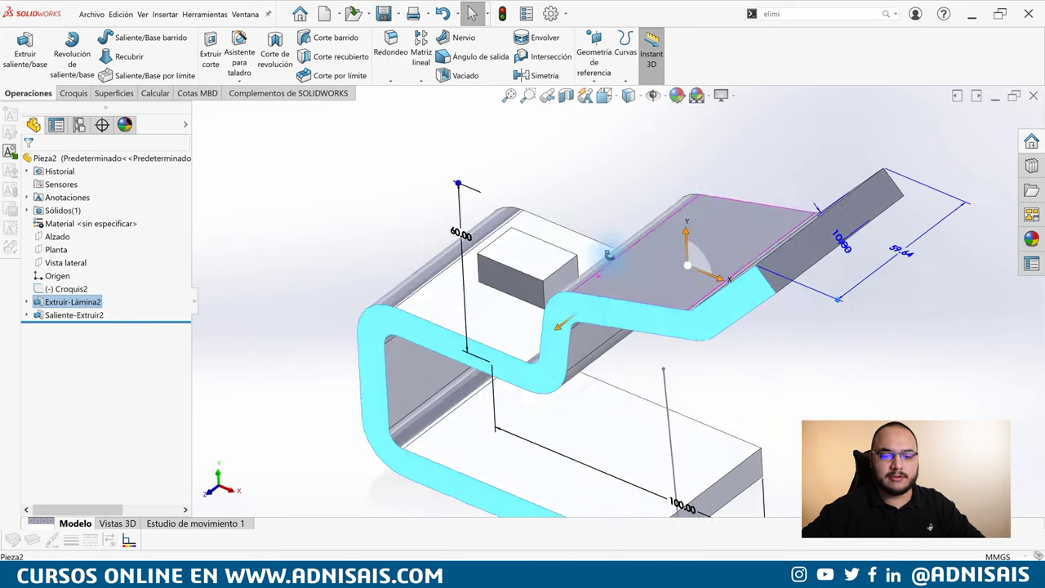
pyautogui.moveTo(878, 281); pyautogui.dragTo(847, 238)
pyautogui.write('12')
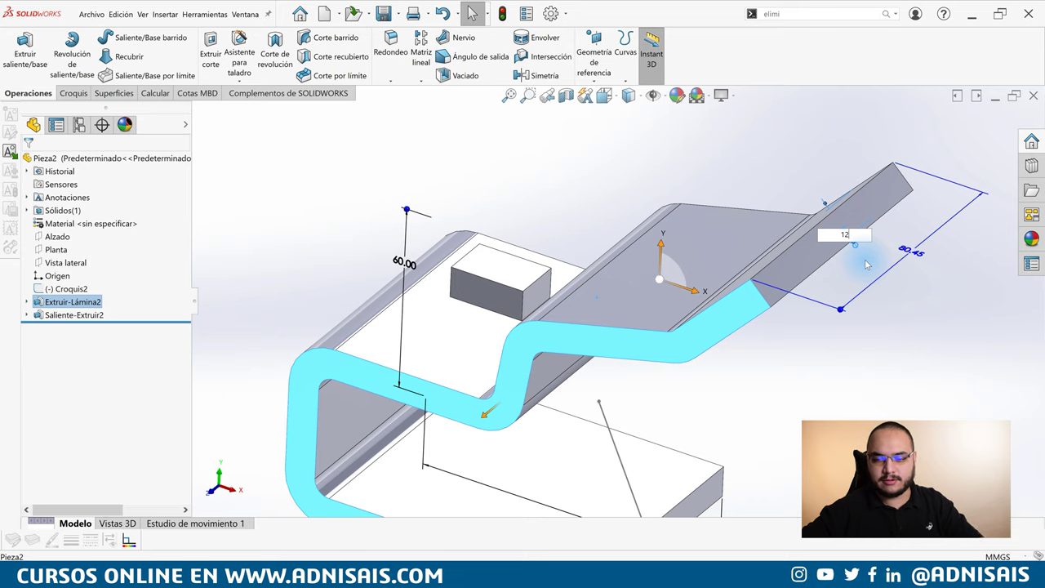
pyautogui.press('Return')
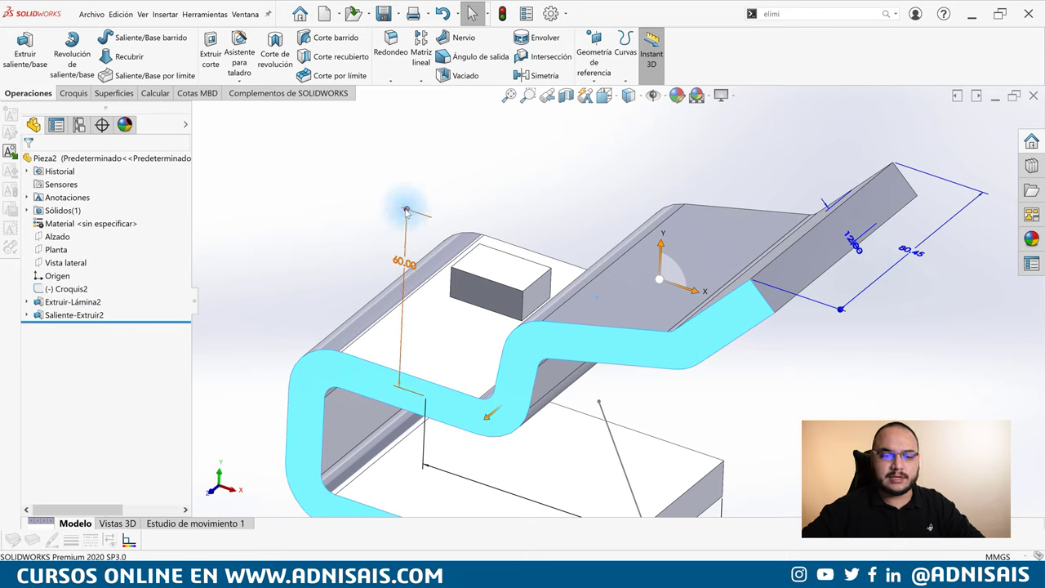
pyautogui.moveTo(405, 211)
pyautogui.mouseDown()
pyautogui.moveTo(409, 219)
pyautogui.moveTo(395, 209)
pyautogui.moveTo(388, 224)
pyautogui.mouseUp()
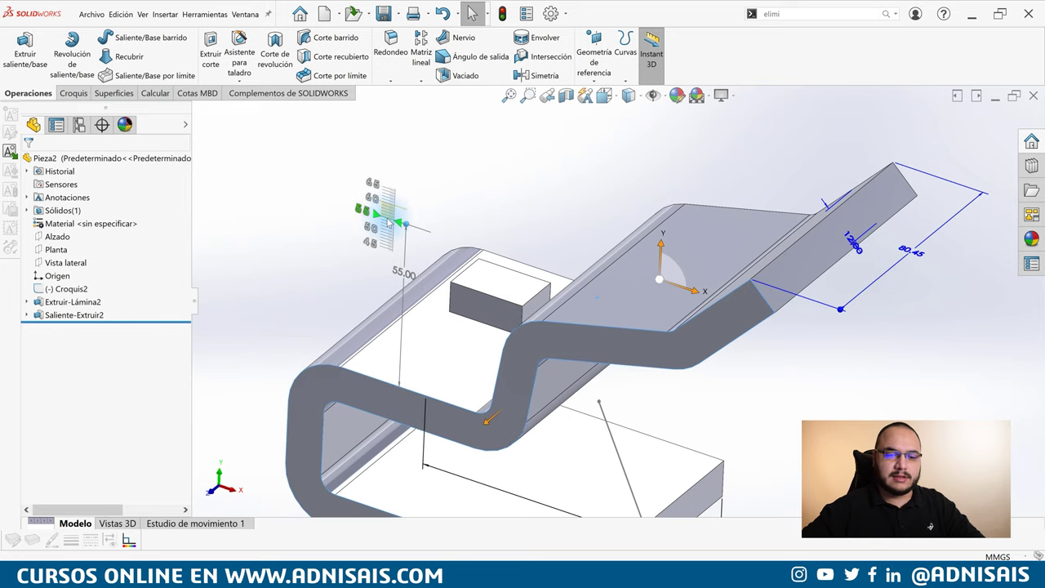
pyautogui.moveTo(388, 222)
pyautogui.mouseDown()
pyautogui.moveTo(407, 213)
pyautogui.moveTo(389, 206)
pyautogui.moveTo(420, 205)
pyautogui.mouseUp()
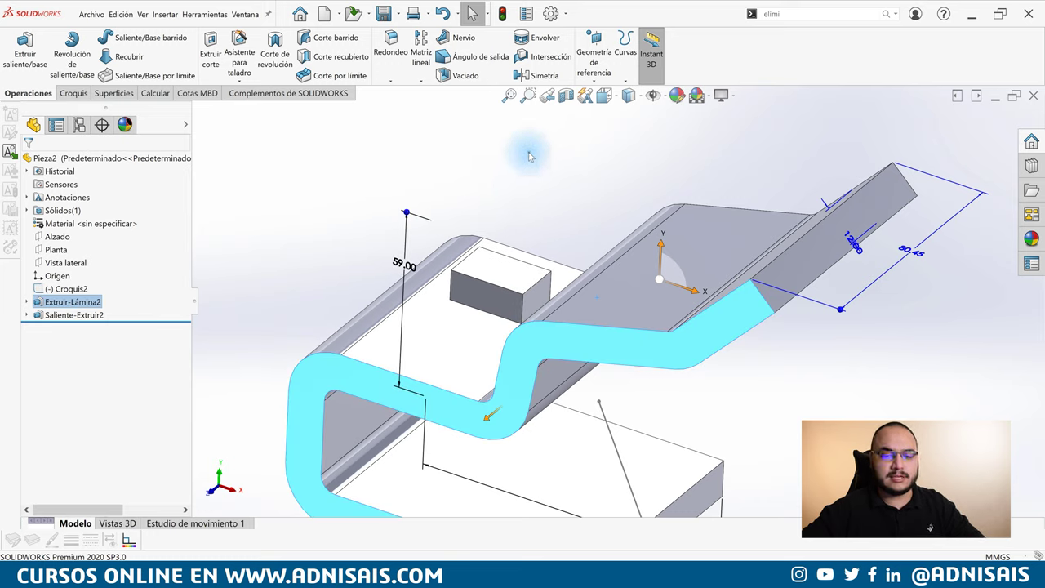
# Select the small block and push it down into the sheet as a pocket cut
pyautogui.click(529, 153)
pyautogui.click(494, 272)
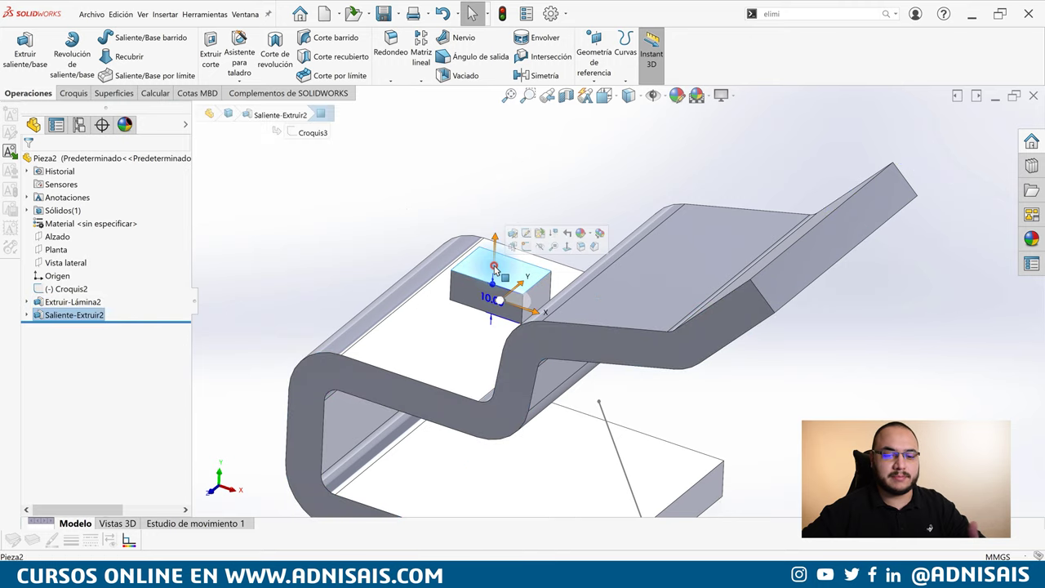
pyautogui.moveTo(539, 266)
pyautogui.mouseDown(button='middle')
pyautogui.moveTo(522, 253)
pyautogui.moveTo(542, 260)
pyautogui.mouseUp(button='middle')
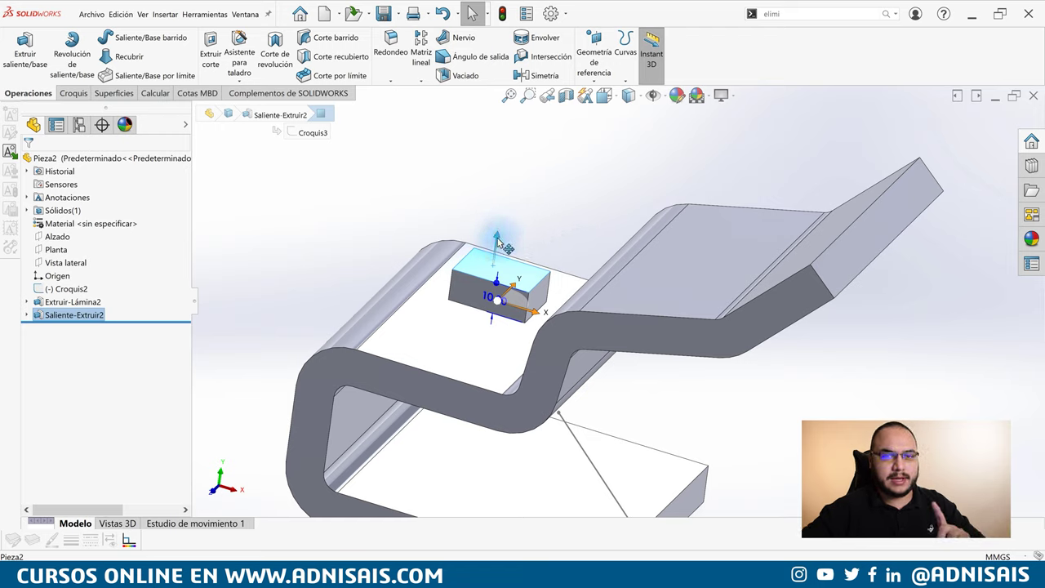
pyautogui.moveTo(496, 244); pyautogui.dragTo(497, 294)
pyautogui.click(39, 316)
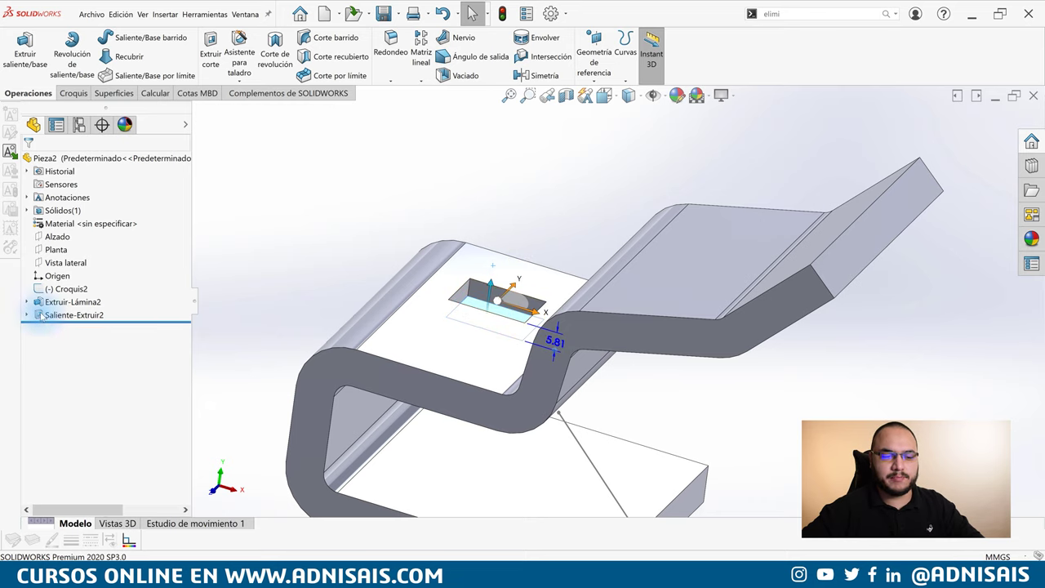
# Drag the cut back up into a 16 mm raised block, then turn off Instant 3D
pyautogui.moveTo(553, 337); pyautogui.dragTo(488, 302, button='middle')
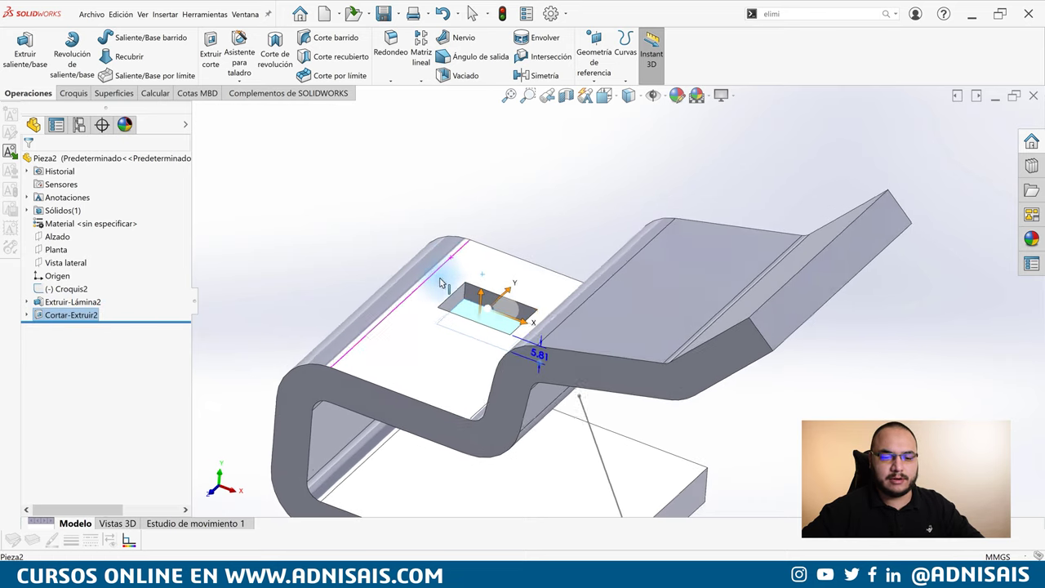
pyautogui.moveTo(488, 302); pyautogui.dragTo(489, 254)
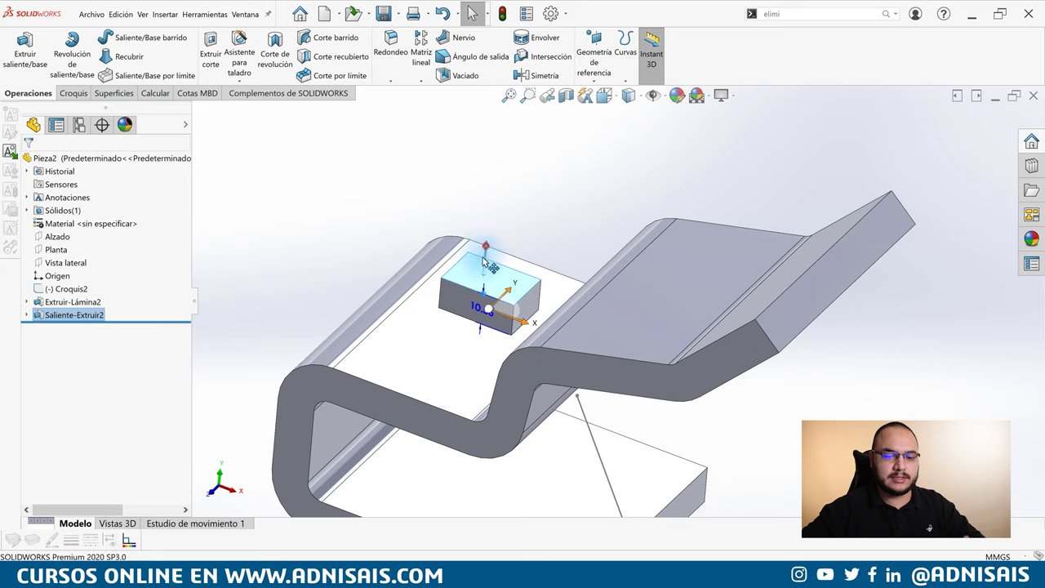
pyautogui.moveTo(484, 259); pyautogui.dragTo(487, 286)
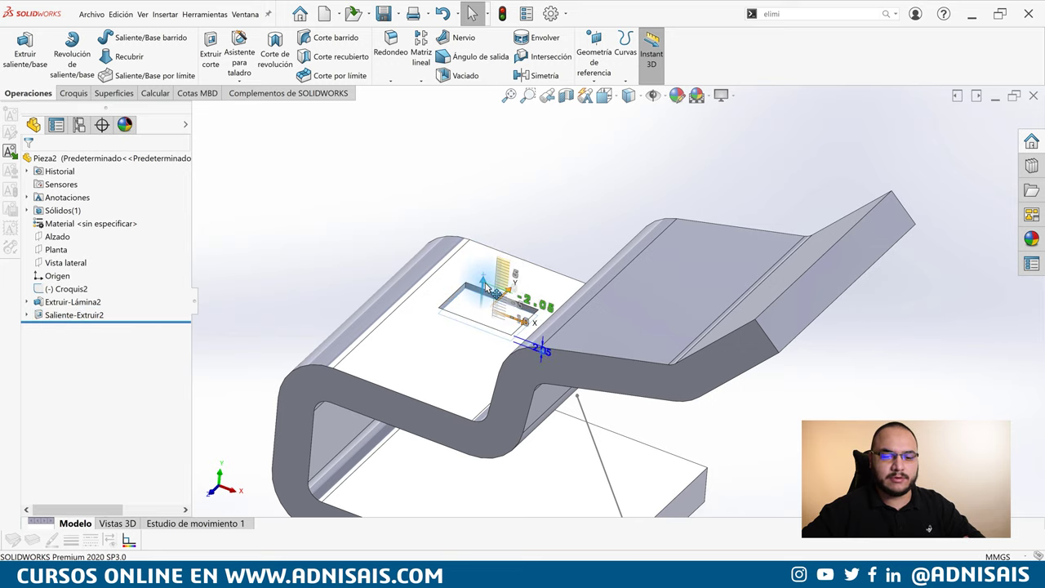
pyautogui.moveTo(488, 292)
pyautogui.mouseDown()
pyautogui.moveTo(487, 476)
pyautogui.moveTo(480, 445)
pyautogui.mouseUp()
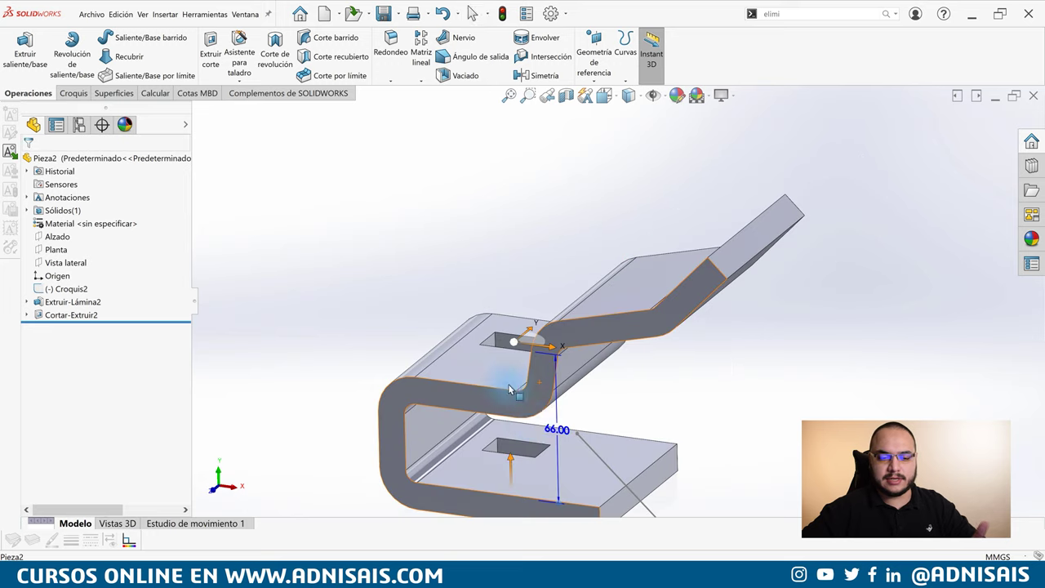
pyautogui.moveTo(539, 421); pyautogui.dragTo(489, 461, button='middle')
pyautogui.moveTo(480, 463)
pyautogui.mouseDown()
pyautogui.moveTo(488, 334)
pyautogui.moveTo(510, 306)
pyautogui.mouseUp()
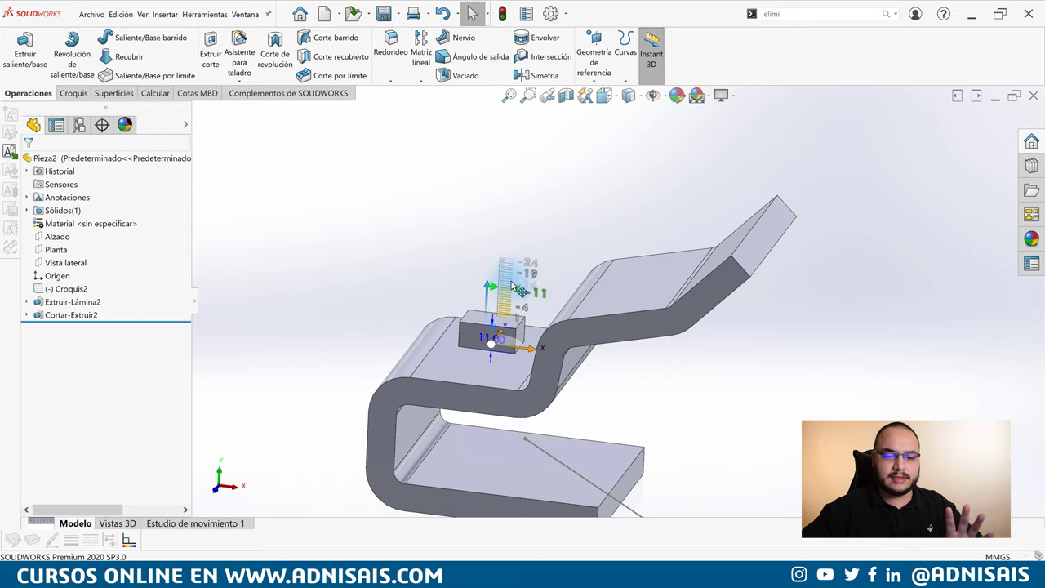
pyautogui.moveTo(510, 306); pyautogui.dragTo(557, 213)
pyautogui.click(652, 49)
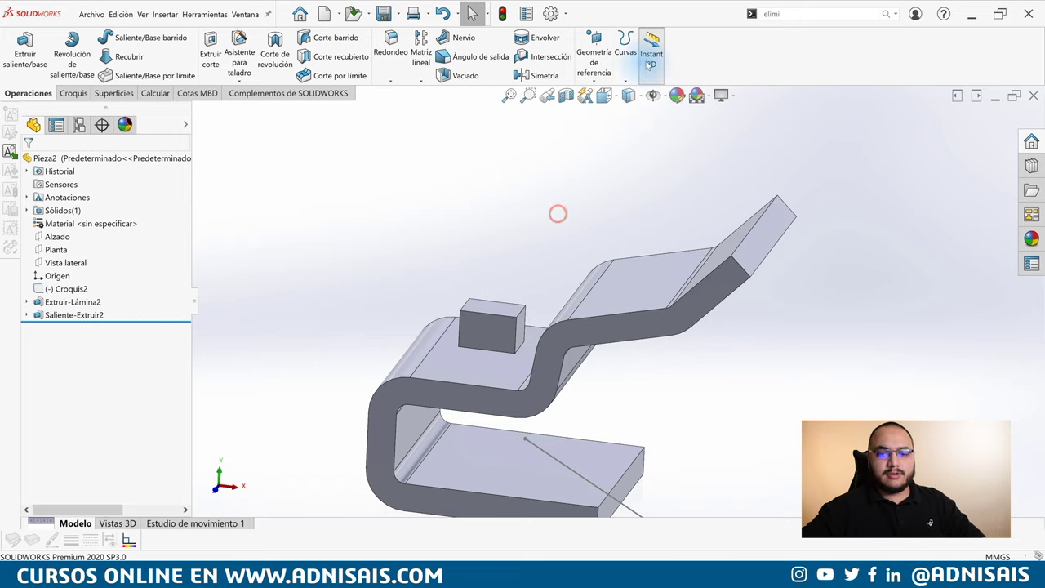
pyautogui.click(559, 177)
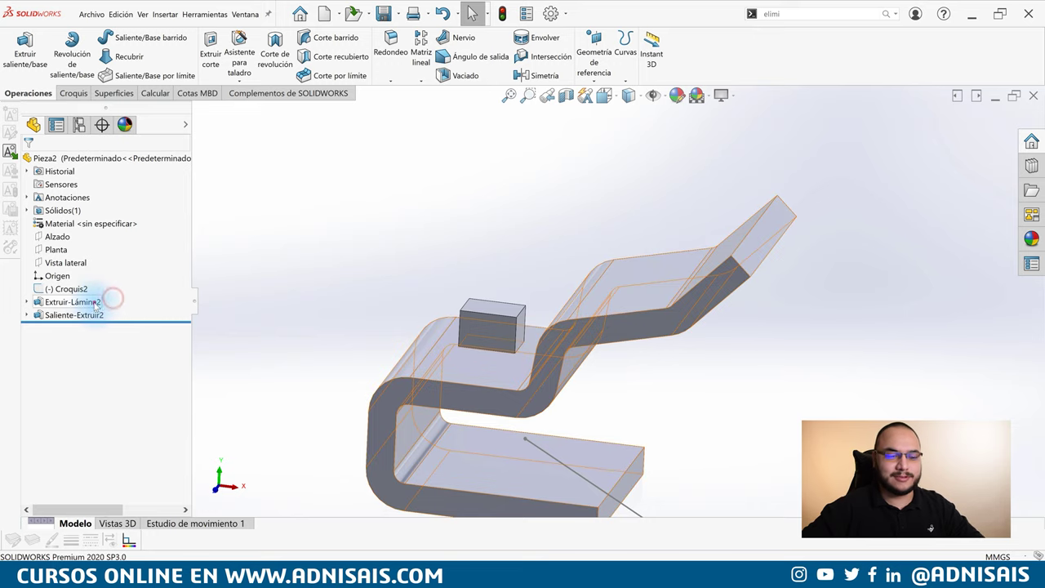
# Delete the Extruir-Lámina2 sheet and Saliente-Extruir2 block features
pyautogui.click(96, 301)
pyautogui.keyDown('ctrl'); pyautogui.click(87, 315); pyautogui.keyUp('ctrl')
pyautogui.press('Delete')
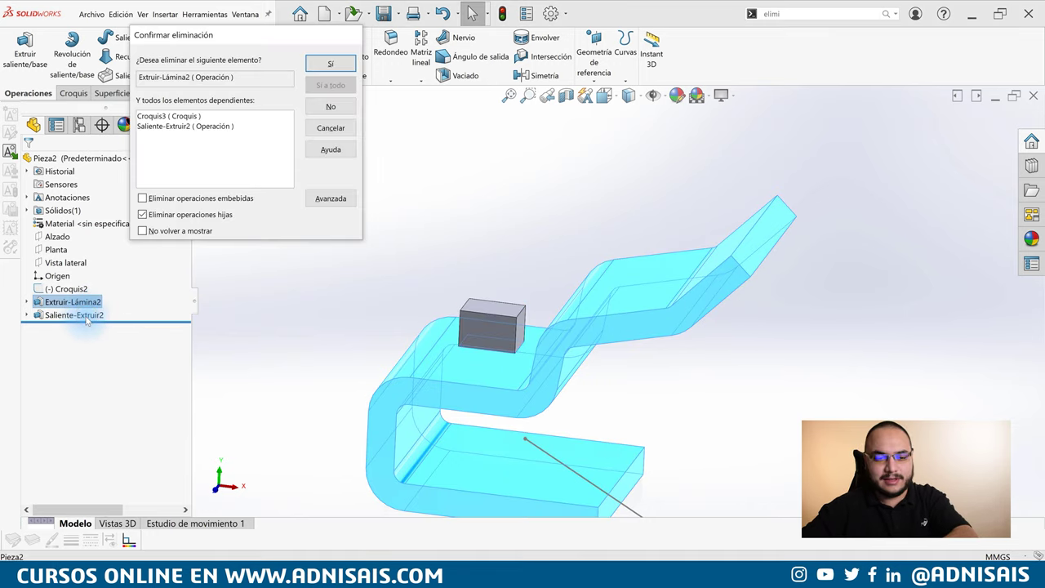
pyautogui.press('Return')
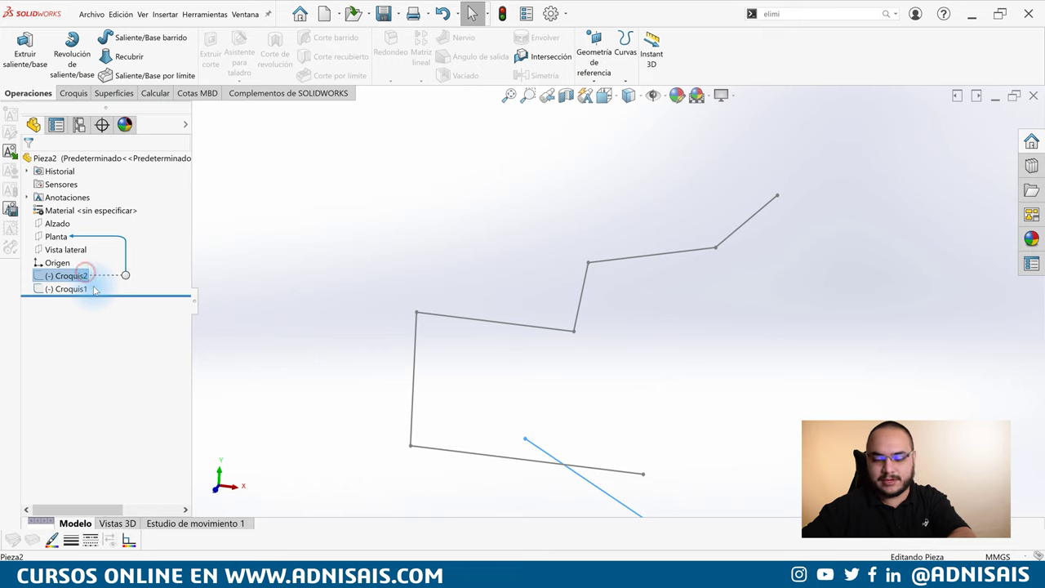
# Delete the Croquis2 and Croquis1 sketches, confirming each
pyautogui.press('Delete')
pyautogui.press('Return')
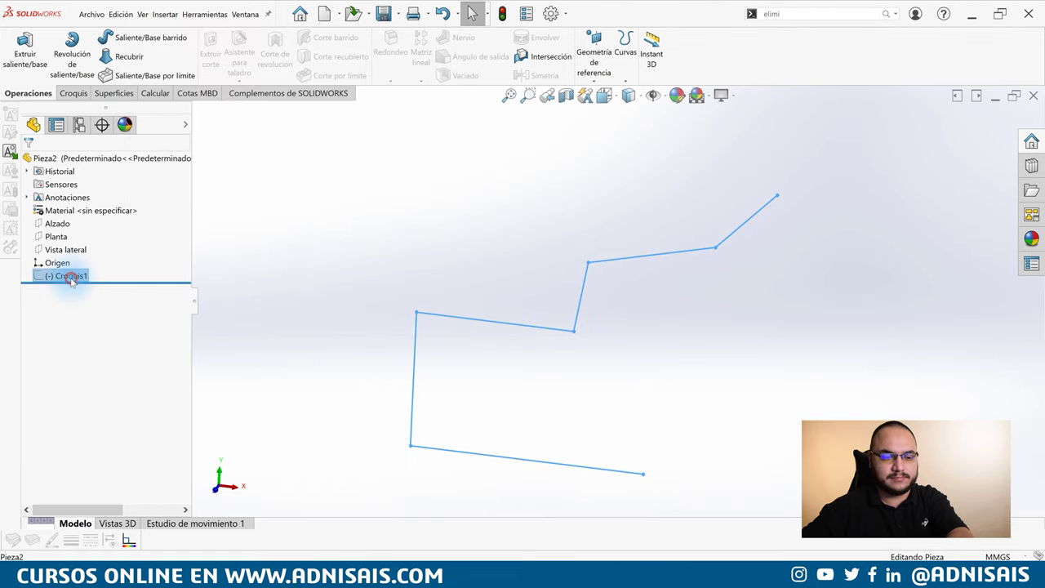
pyautogui.press('Delete')
pyautogui.press('Return')
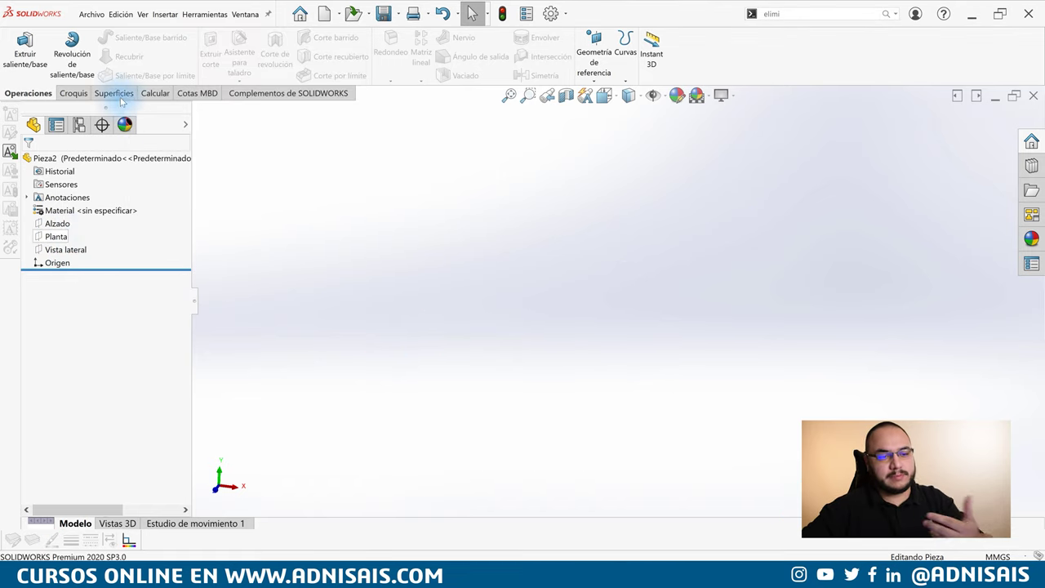
# Start a new 3D sketch and draw the first line from the origin
pyautogui.click(72, 93)
pyautogui.click(16, 83)
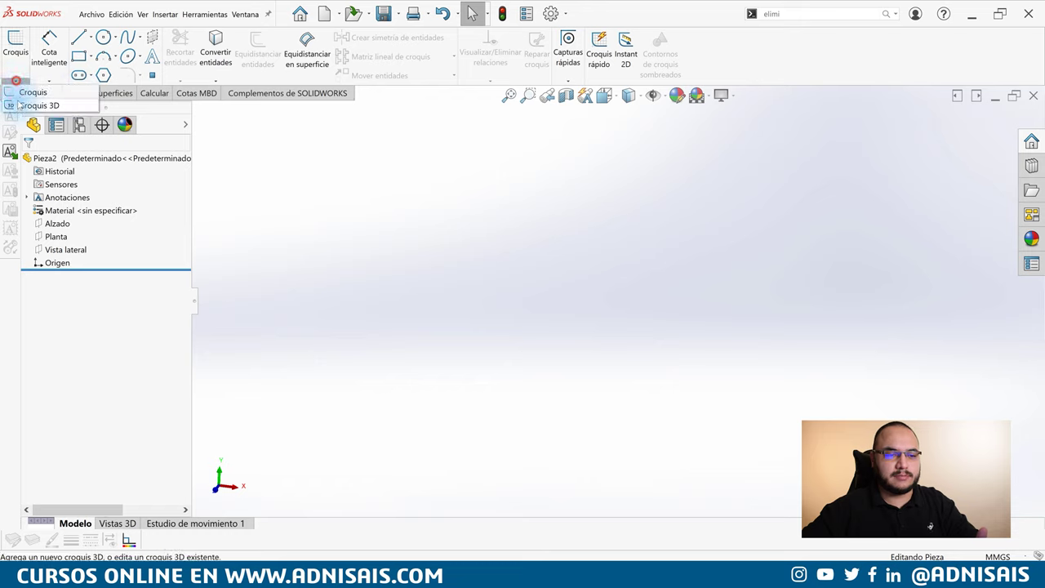
pyautogui.click(31, 104)
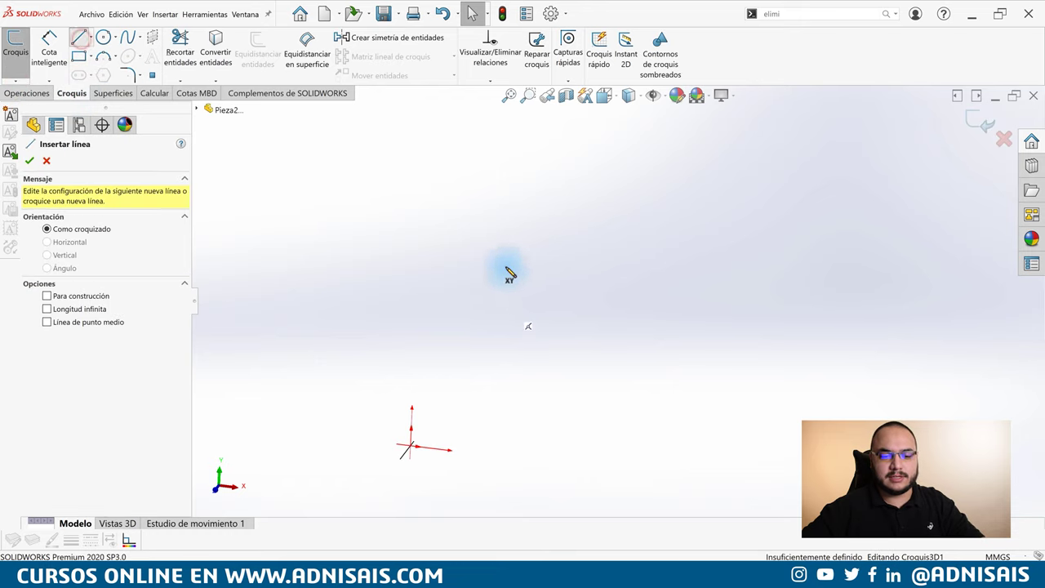
pyautogui.click(412, 447)
pyautogui.click(610, 394)
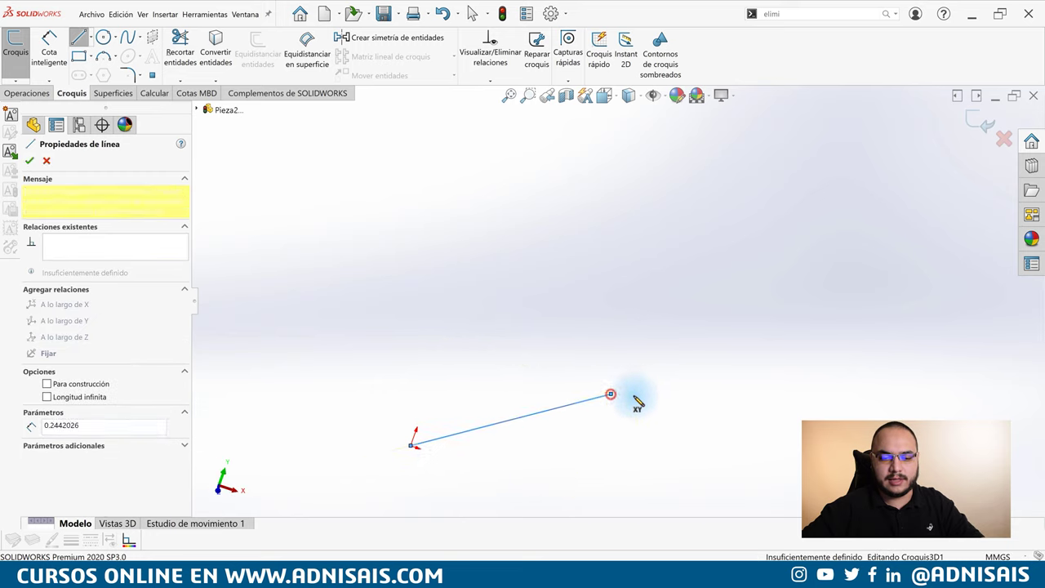
# Switch to the YZ plane and close the line profile back at the origin
pyautogui.moveTo(636, 401); pyautogui.dragTo(579, 469, button='middle')
pyautogui.press('Tab')
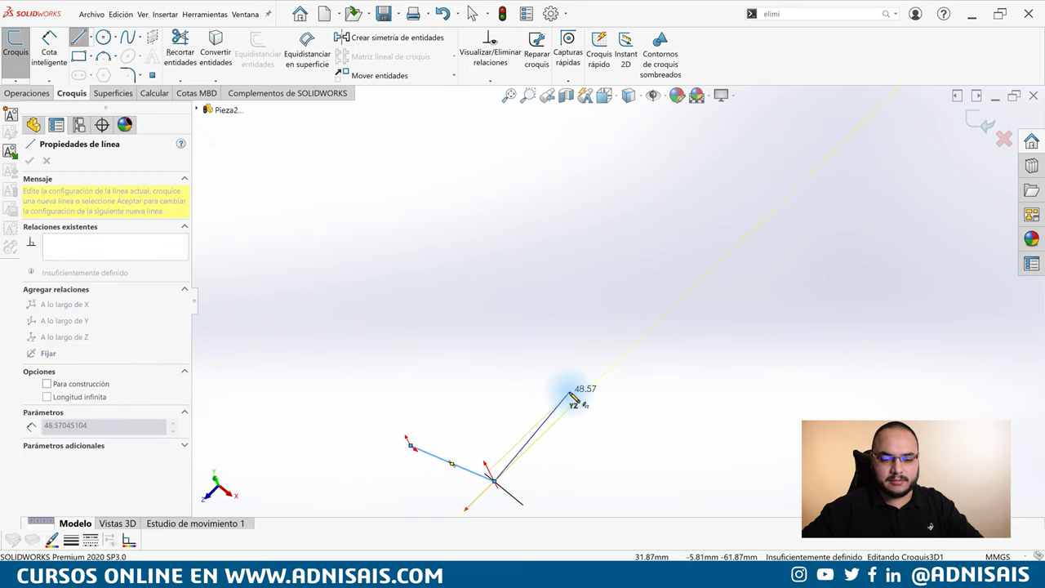
pyautogui.moveTo(576, 401)
pyautogui.mouseDown(button='middle')
pyautogui.moveTo(618, 300)
pyautogui.moveTo(508, 466)
pyautogui.moveTo(504, 435)
pyautogui.moveTo(466, 419)
pyautogui.mouseUp(button='middle')
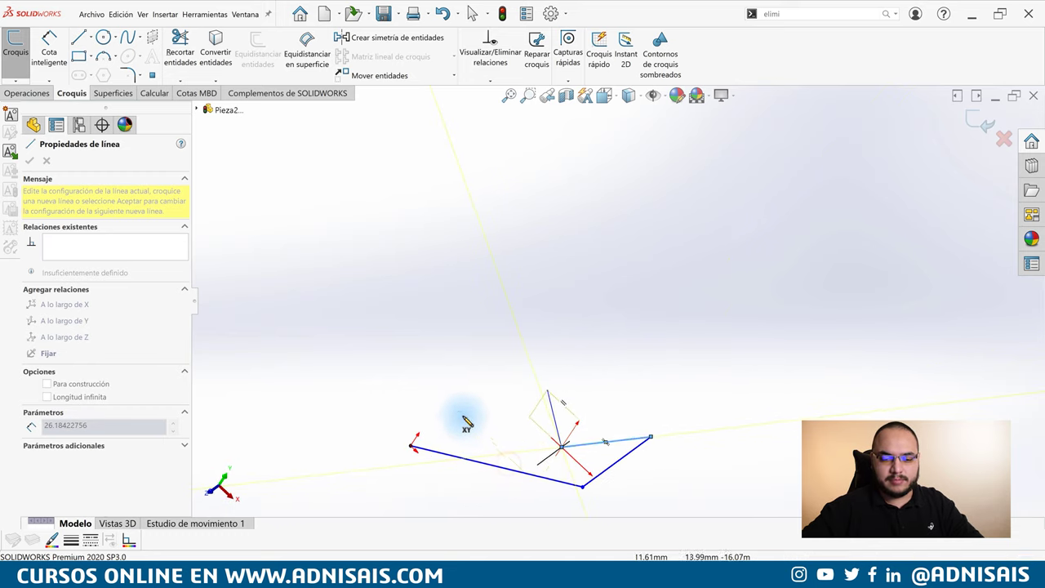
pyautogui.click(484, 370)
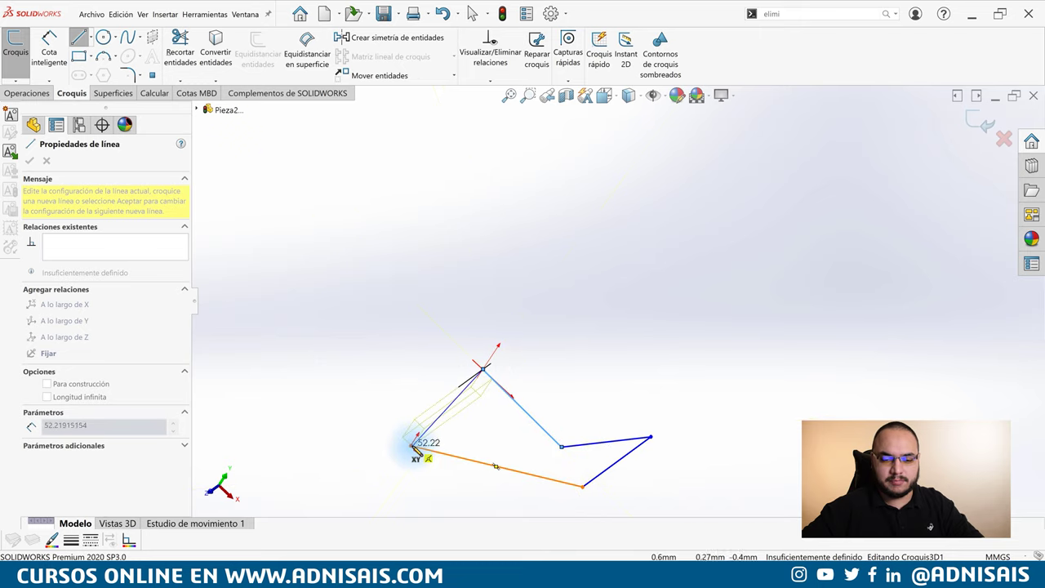
pyautogui.click(410, 446)
pyautogui.press('Escape')
pyautogui.moveTo(579, 346)
pyautogui.mouseDown(button='middle')
pyautogui.moveTo(559, 285)
pyautogui.moveTo(566, 258)
pyautogui.moveTo(642, 269)
pyautogui.moveTo(625, 247)
pyautogui.moveTo(618, 334)
pyautogui.moveTo(615, 270)
pyautogui.moveTo(629, 303)
pyautogui.moveTo(622, 322)
pyautogui.mouseUp(button='middle')
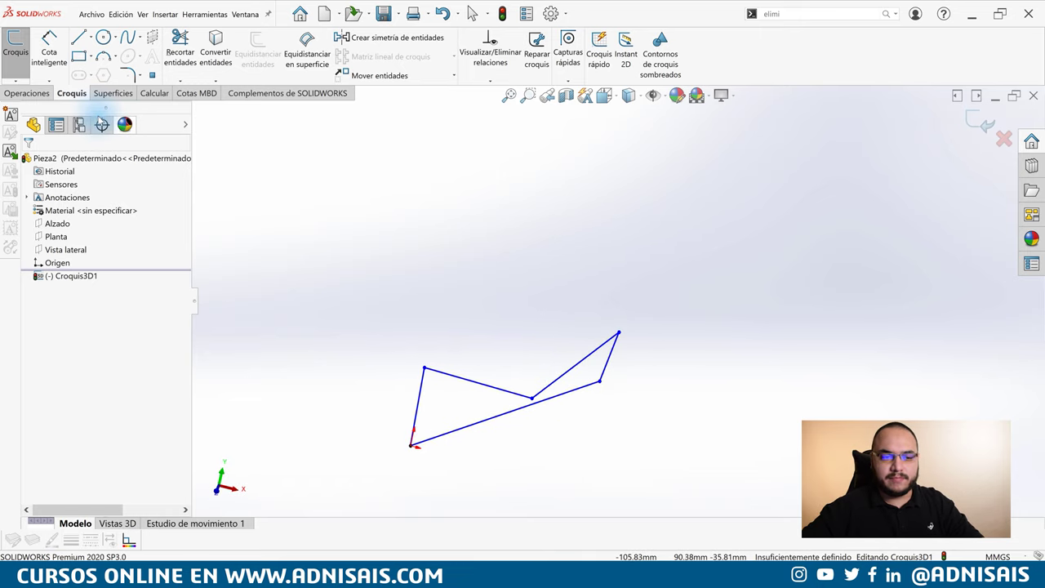
pyautogui.click(82, 40)
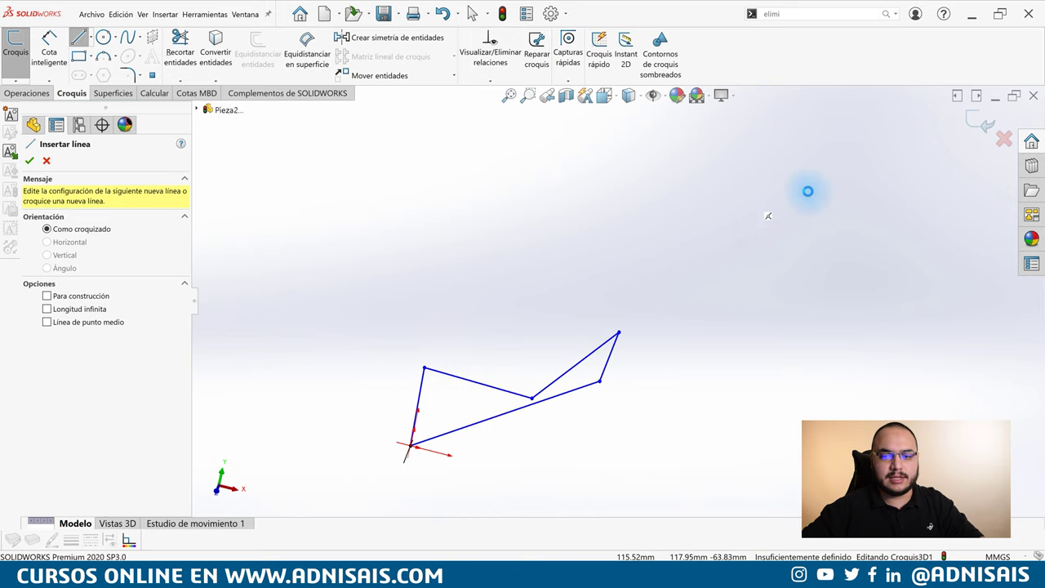
# Exit the 3D sketch and start a new sketch on the Alzado plane
pyautogui.click(979, 124)
pyautogui.click(72, 275)
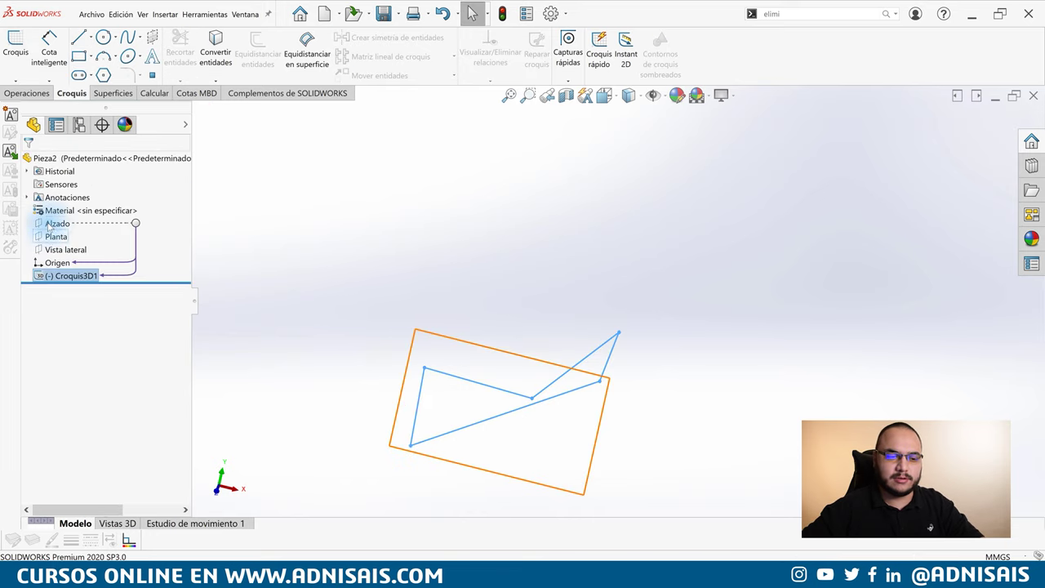
pyautogui.click(55, 223)
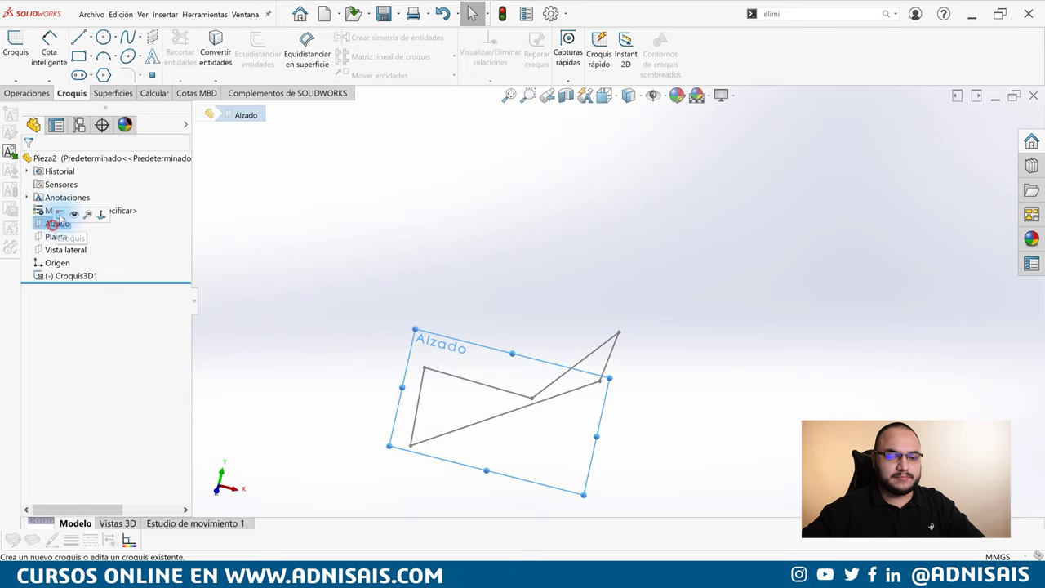
pyautogui.click(60, 214)
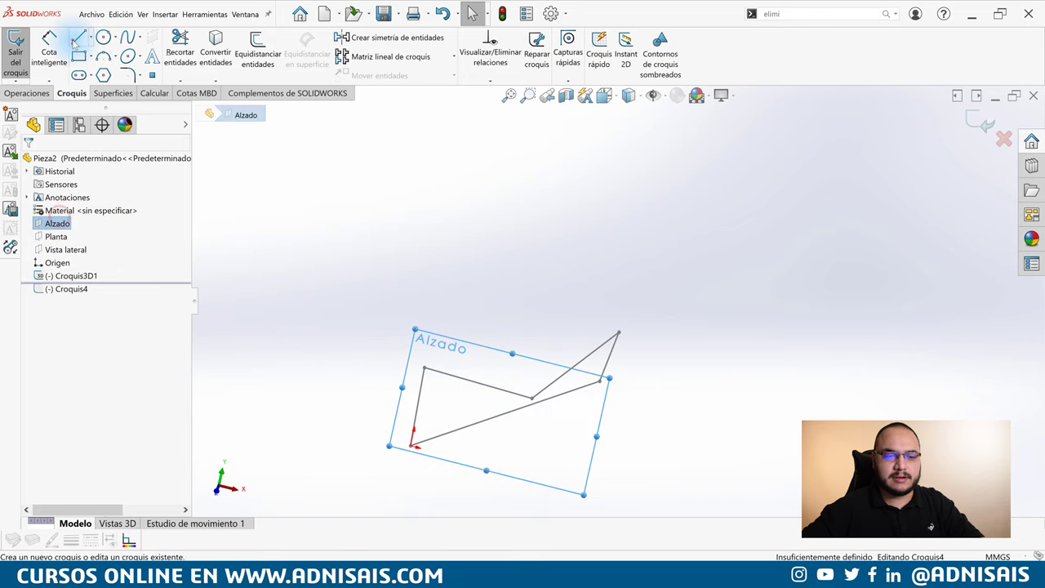
# Draw a line up from the profile's lower-left corner, tilt its top left, and exit
pyautogui.click(79, 37)
pyautogui.click(397, 445)
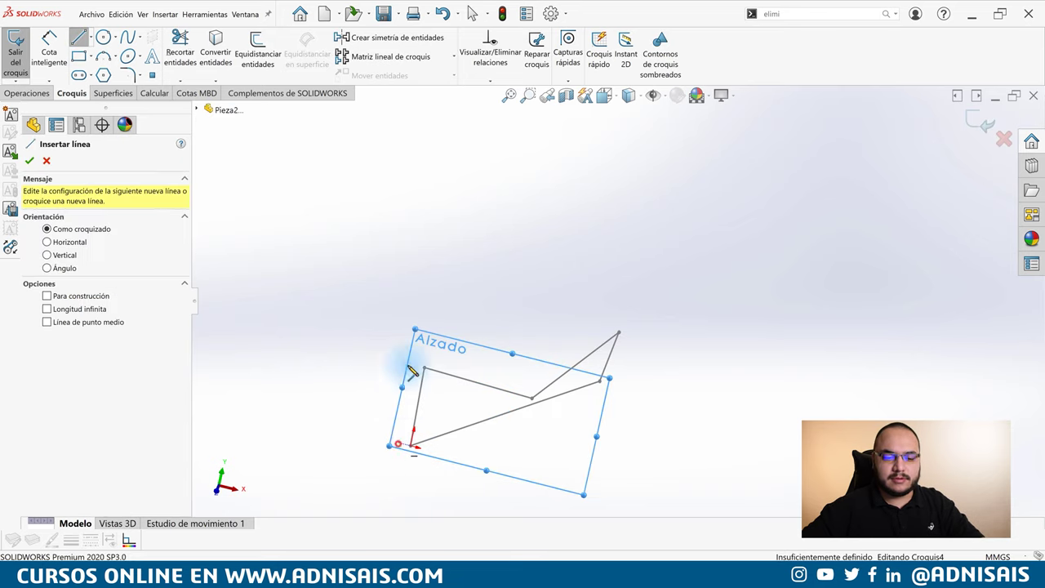
pyautogui.click(434, 284)
pyautogui.press('Escape')
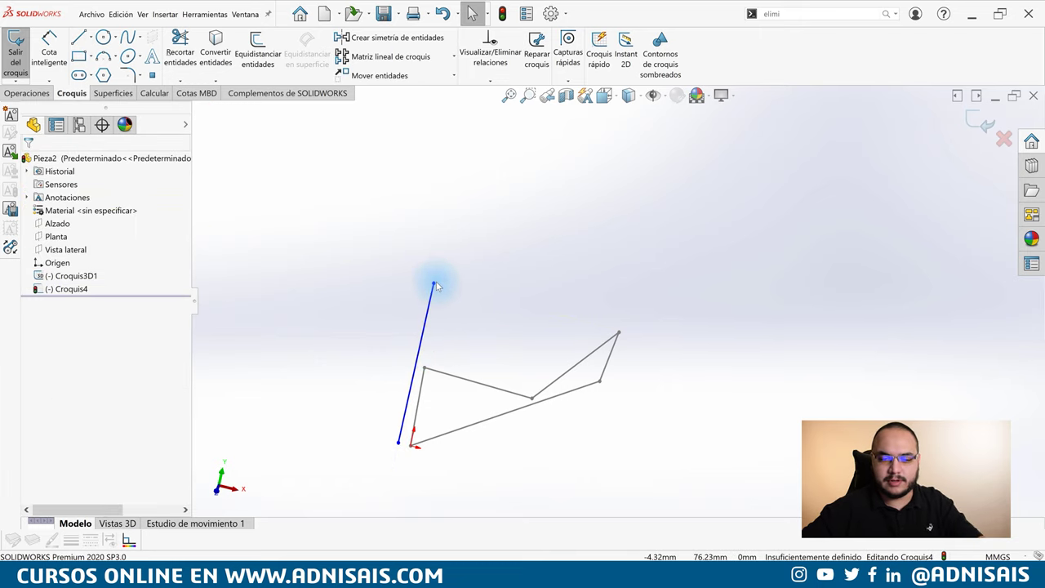
pyautogui.moveTo(433, 284); pyautogui.dragTo(377, 267)
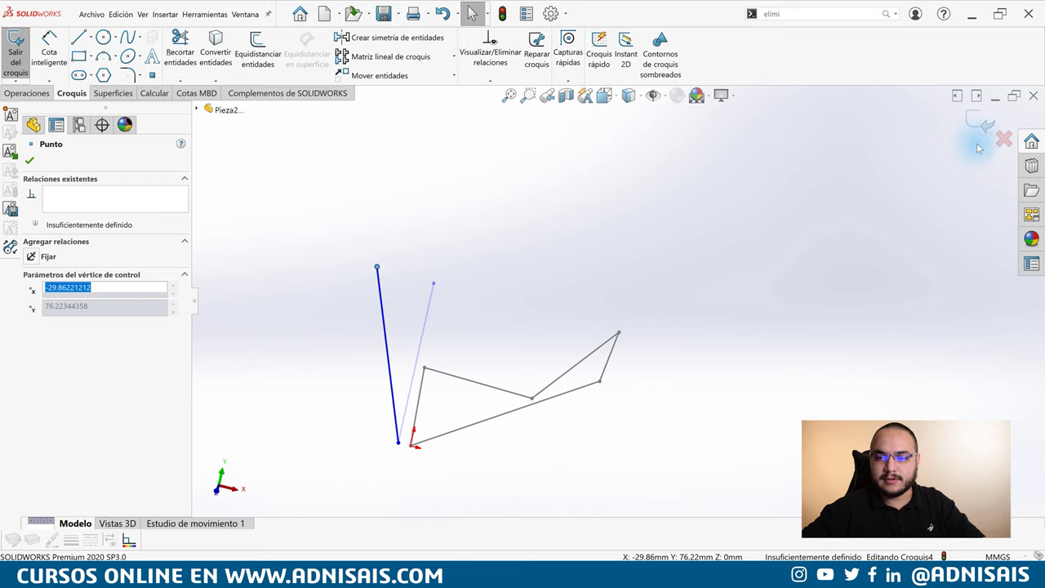
pyautogui.press('Escape')
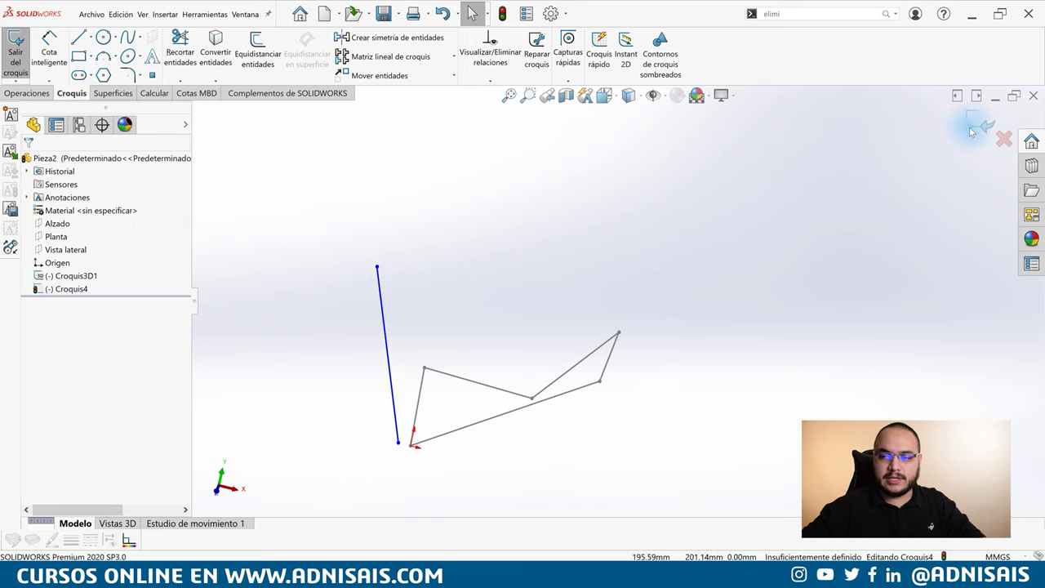
pyautogui.click(973, 124)
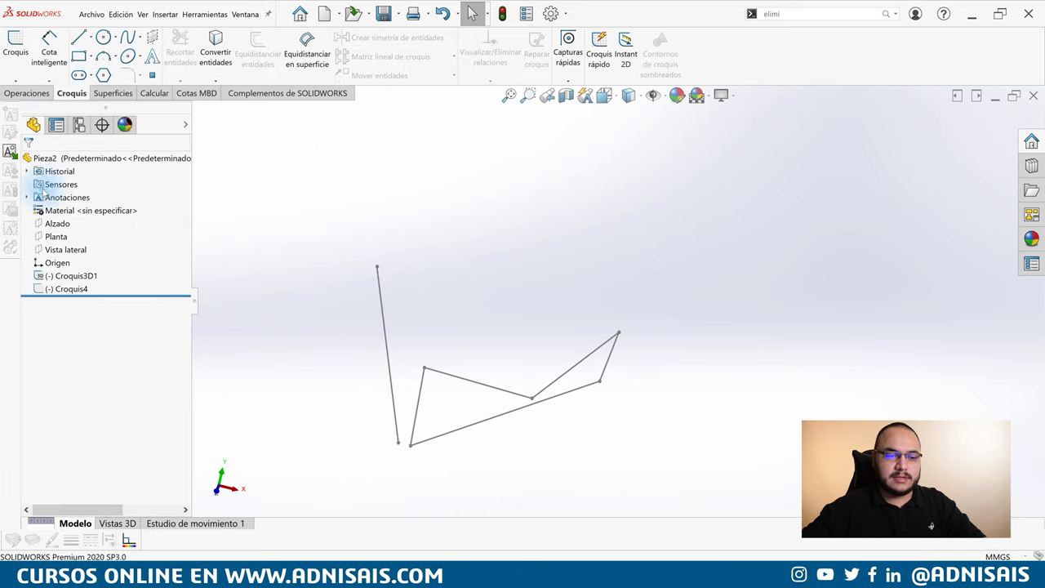
# Extrude Croquis3D1 30 mm in the direction of Línea1@Croquis4 into a boss
pyautogui.click(46, 276)
pyautogui.click(31, 95)
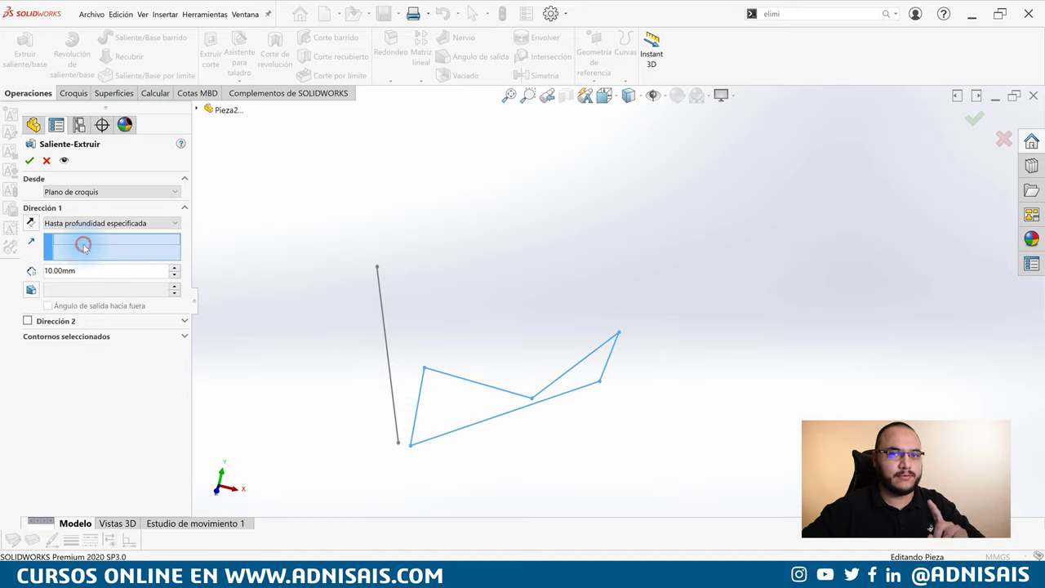
pyautogui.click(379, 285)
pyautogui.moveTo(577, 369)
pyautogui.mouseDown(button='middle')
pyautogui.moveTo(501, 286)
pyautogui.moveTo(462, 283)
pyautogui.moveTo(510, 271)
pyautogui.moveTo(485, 354)
pyautogui.mouseUp(button='middle')
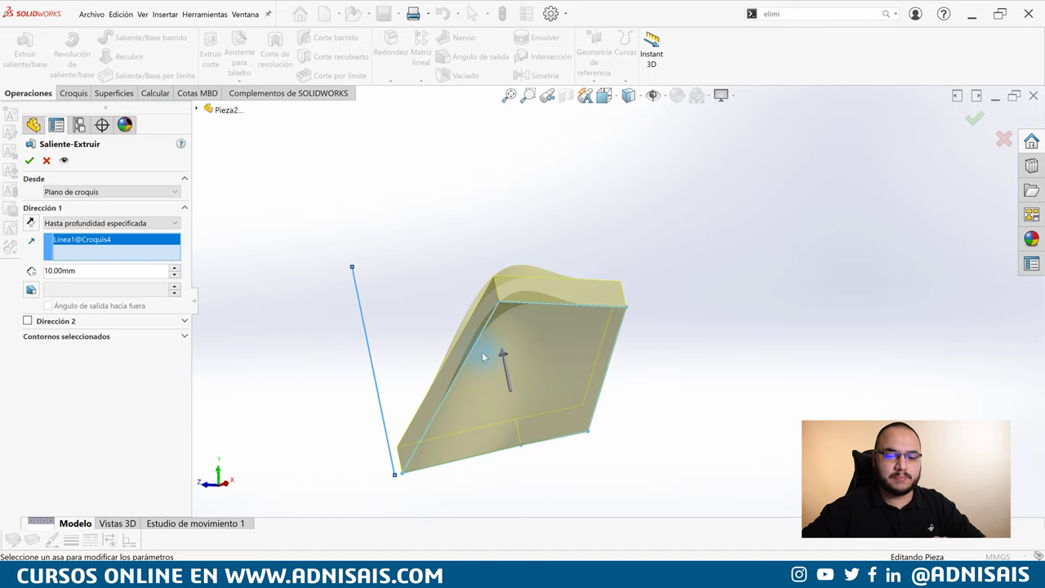
pyautogui.scroll(-2, 562, 318)
pyautogui.scroll(2, 608, 359)
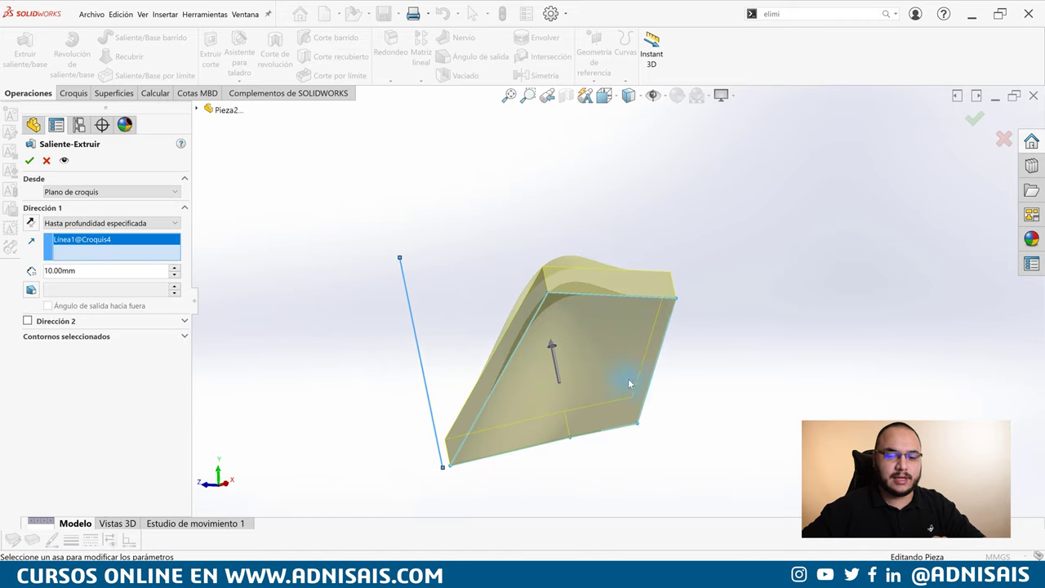
pyautogui.moveTo(655, 390)
pyautogui.mouseDown(button='middle')
pyautogui.moveTo(677, 401)
pyautogui.moveTo(746, 380)
pyautogui.moveTo(721, 334)
pyautogui.moveTo(677, 375)
pyautogui.moveTo(665, 429)
pyautogui.moveTo(642, 387)
pyautogui.moveTo(677, 397)
pyautogui.moveTo(667, 431)
pyautogui.moveTo(621, 431)
pyautogui.mouseUp(button='middle')
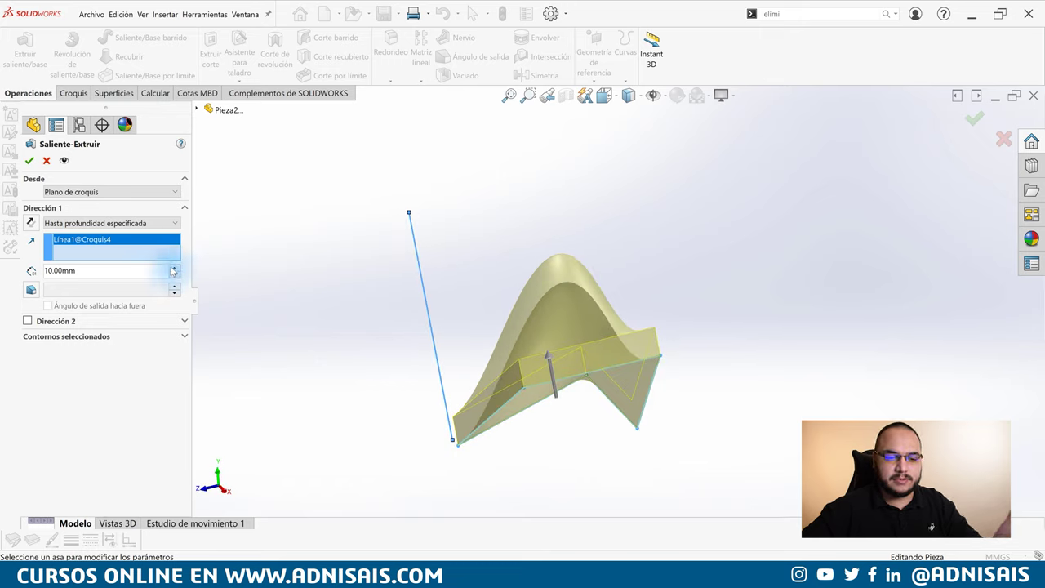
pyautogui.click(174, 266)
pyautogui.click(174, 266)
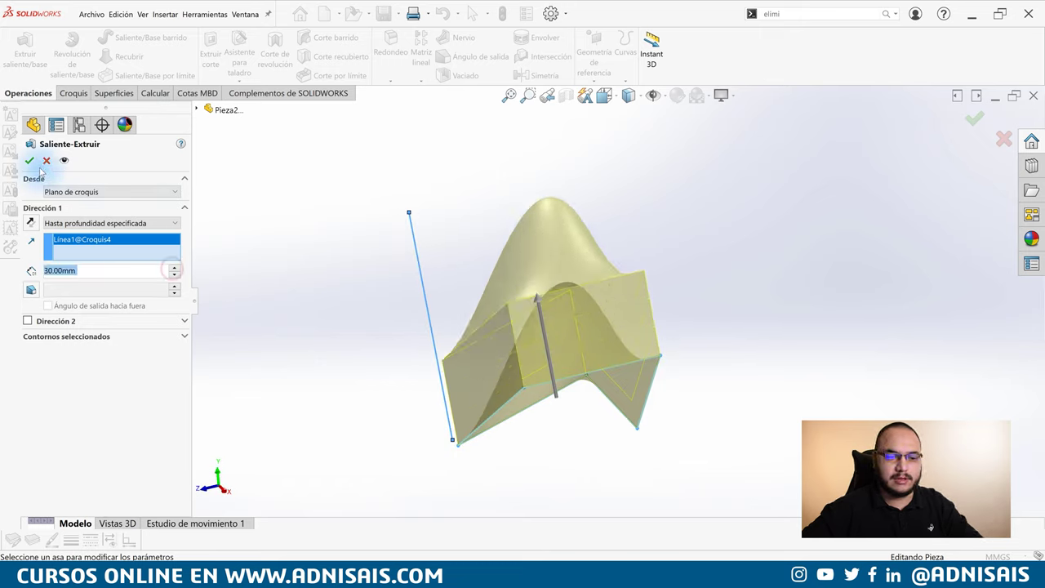
pyautogui.press('Return')
pyautogui.moveTo(350, 250)
pyautogui.mouseDown(button='middle')
pyautogui.moveTo(548, 327)
pyautogui.moveTo(474, 250)
pyautogui.moveTo(531, 145)
pyautogui.moveTo(550, 238)
pyautogui.moveTo(552, 203)
pyautogui.moveTo(559, 247)
pyautogui.moveTo(587, 257)
pyautogui.moveTo(544, 187)
pyautogui.moveTo(494, 223)
pyautogui.moveTo(546, 196)
pyautogui.moveTo(534, 107)
pyautogui.moveTo(560, 235)
pyautogui.moveTo(648, 471)
pyautogui.moveTo(629, 496)
pyautogui.moveTo(618, 350)
pyautogui.mouseUp(button='middle')
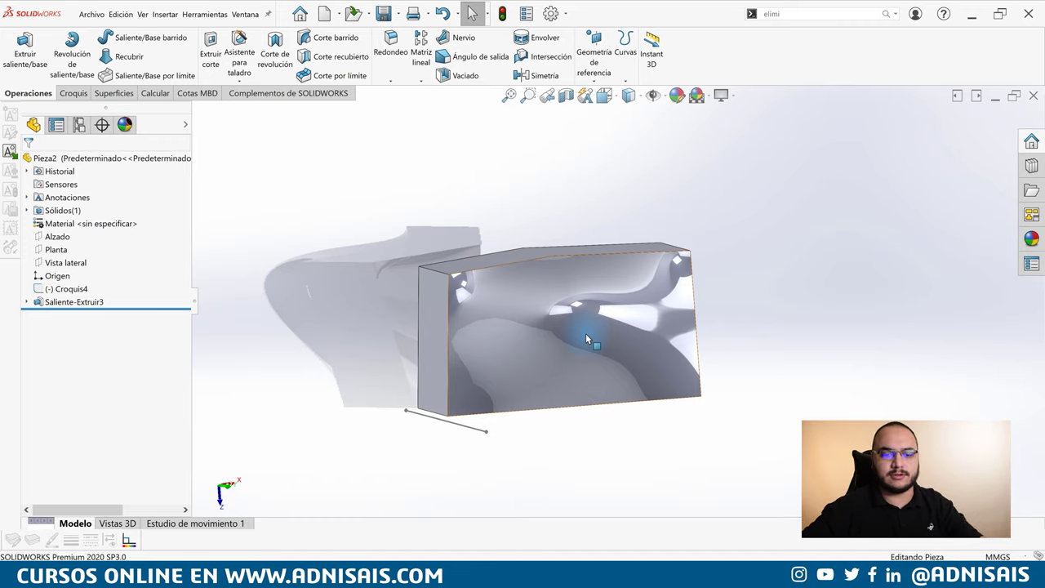
# Edit the Saliente-Extruir3 feature and open its Extrusiones help page
pyautogui.moveTo(585, 333)
pyautogui.mouseDown(button='middle')
pyautogui.moveTo(560, 226)
pyautogui.moveTo(575, 176)
pyautogui.moveTo(607, 168)
pyautogui.moveTo(564, 149)
pyautogui.moveTo(476, 151)
pyautogui.moveTo(443, 201)
pyautogui.moveTo(496, 234)
pyautogui.moveTo(531, 226)
pyautogui.moveTo(518, 269)
pyautogui.mouseUp(button='middle')
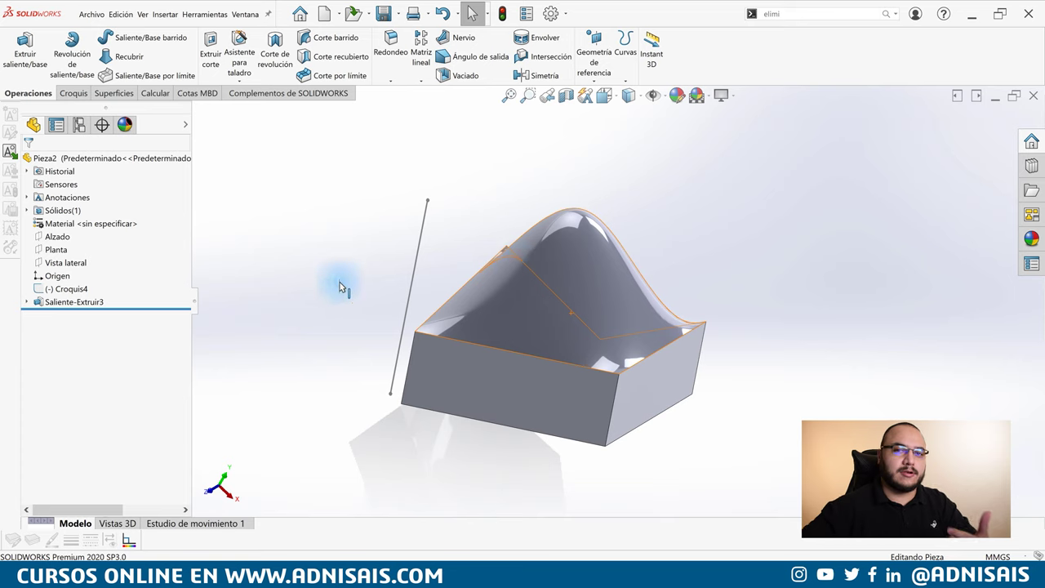
pyautogui.click(76, 303)
pyautogui.click(83, 268)
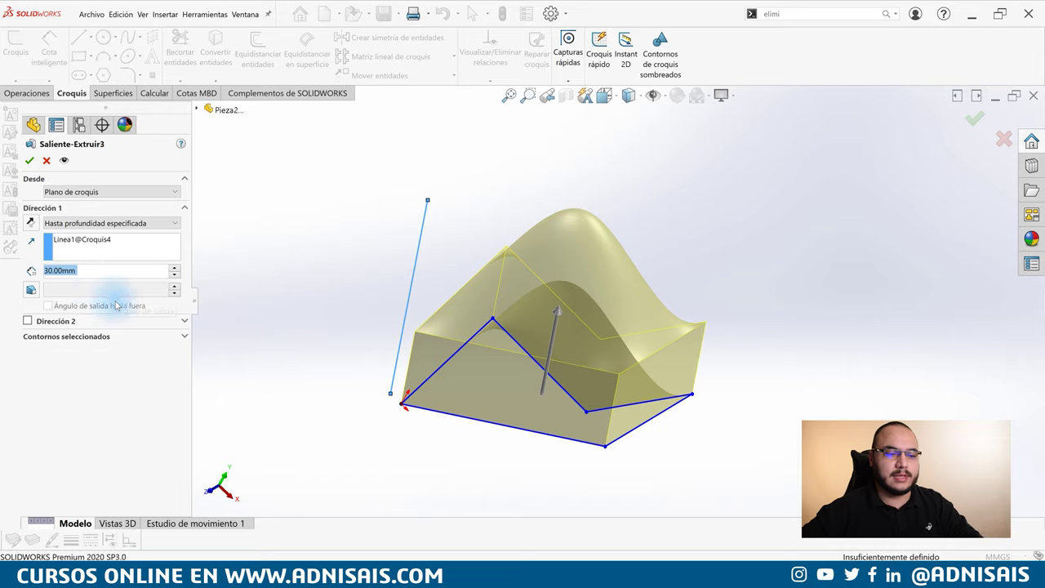
pyautogui.click(184, 144)
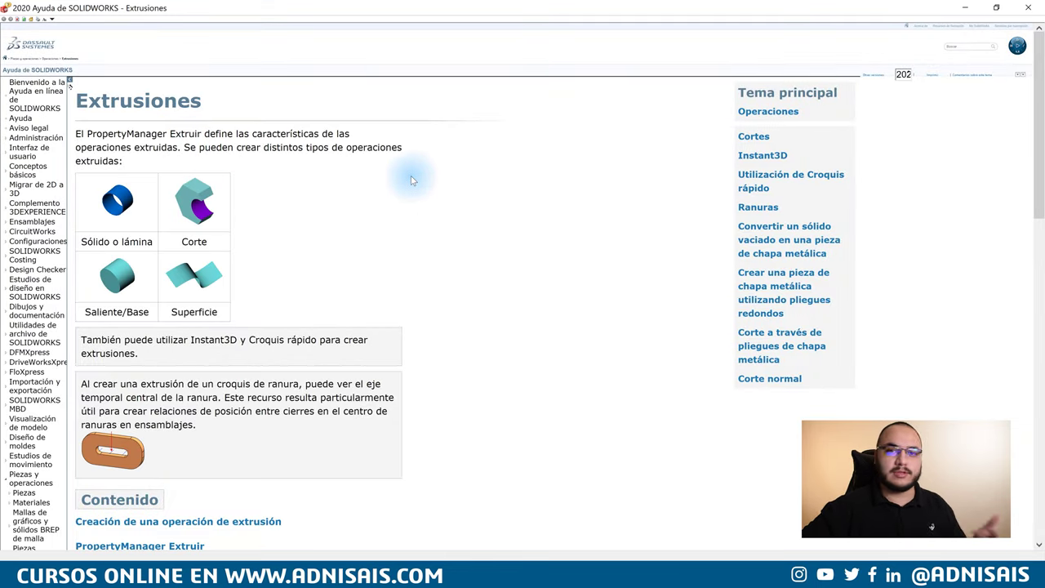
# Scroll the Extrusiones overview and follow the PropertyManager Extruir link
pyautogui.scroll(-1, 410, 175)
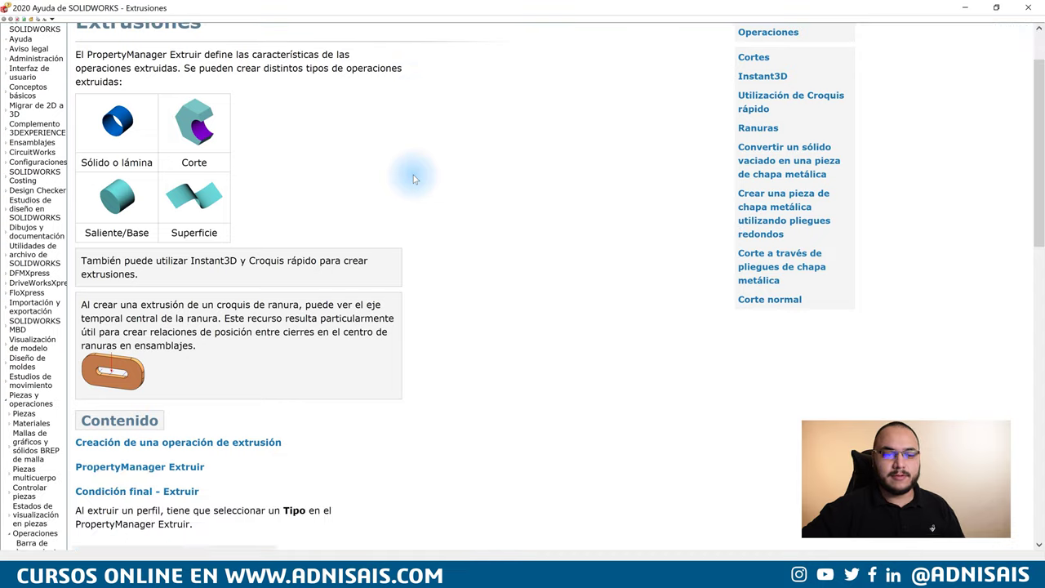
pyautogui.scroll(-1, 411, 175)
pyautogui.scroll(-2, 408, 180)
pyautogui.scroll(1, 321, 117)
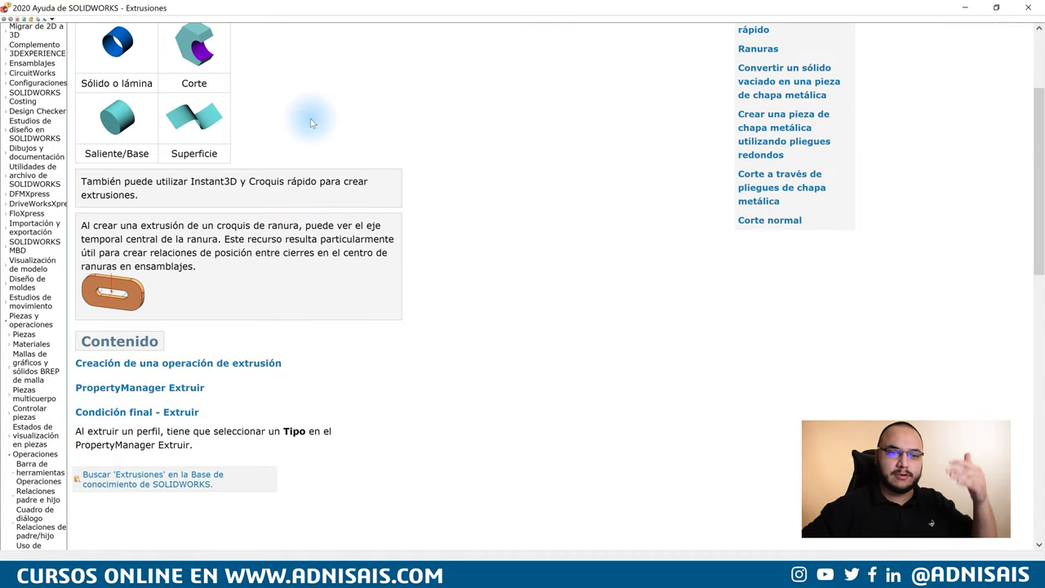
pyautogui.scroll(-1, 303, 111)
pyautogui.scroll(4, 303, 114)
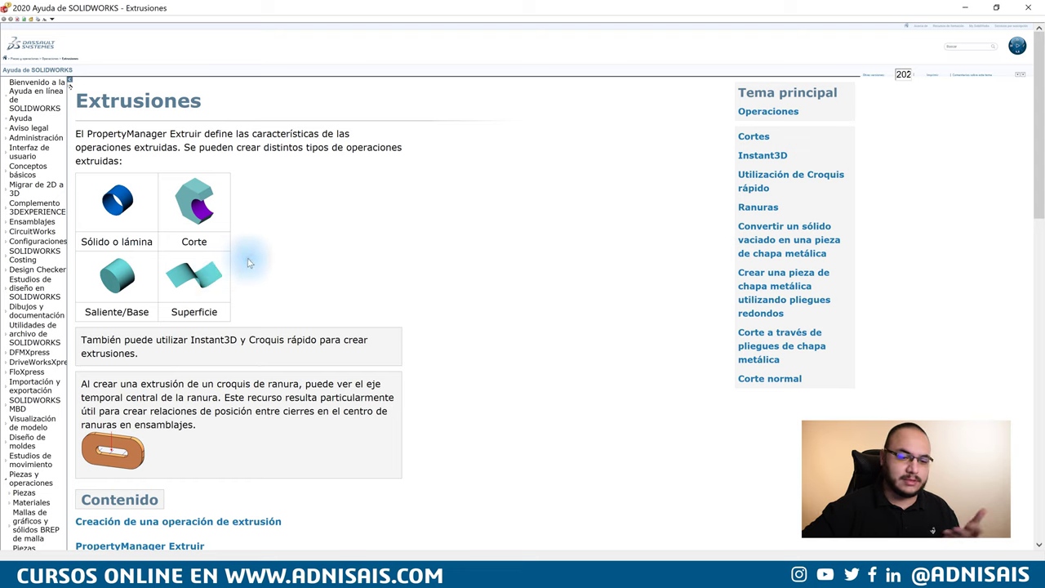
pyautogui.scroll(-1, 323, 254)
pyautogui.scroll(-1, 322, 220)
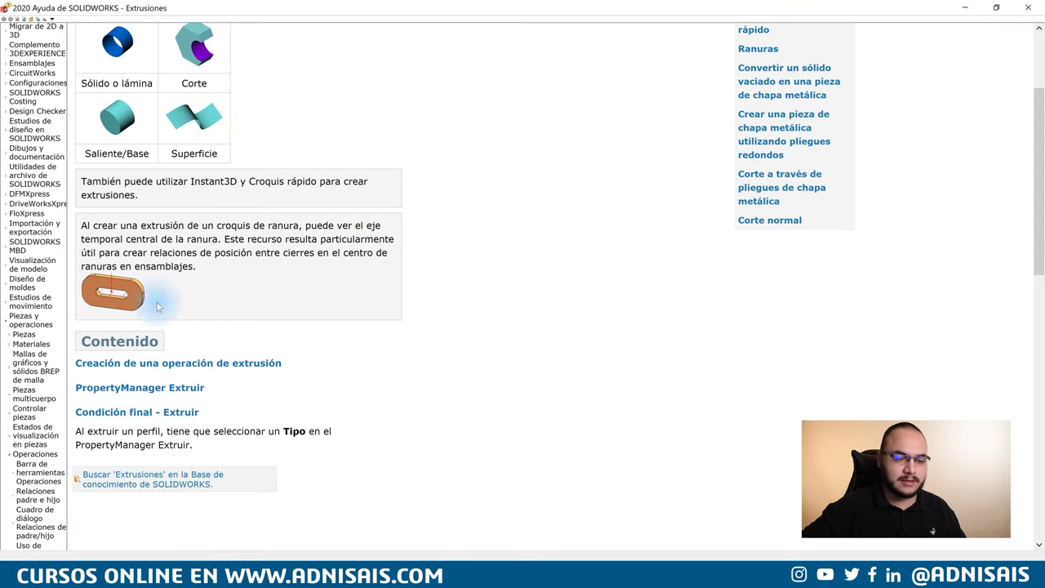
pyautogui.click(161, 387)
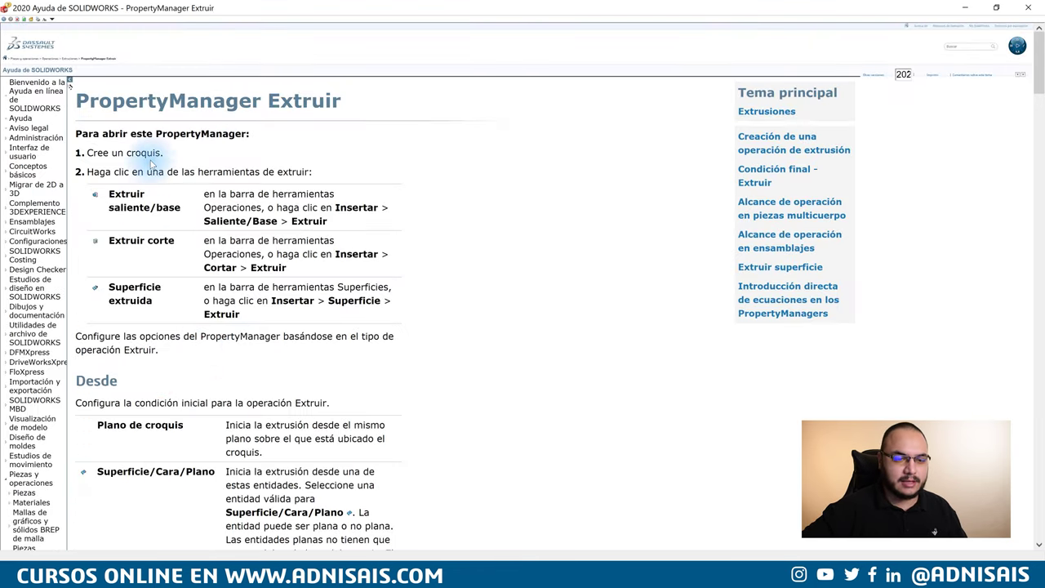
# Scroll through the PropertyManager Extruir page down and back to its Desde start conditions
pyautogui.scroll(-2, 151, 164)
pyautogui.scroll(-6, 179, 151)
pyautogui.scroll(-2, 221, 135)
pyautogui.scroll(-3, 254, 124)
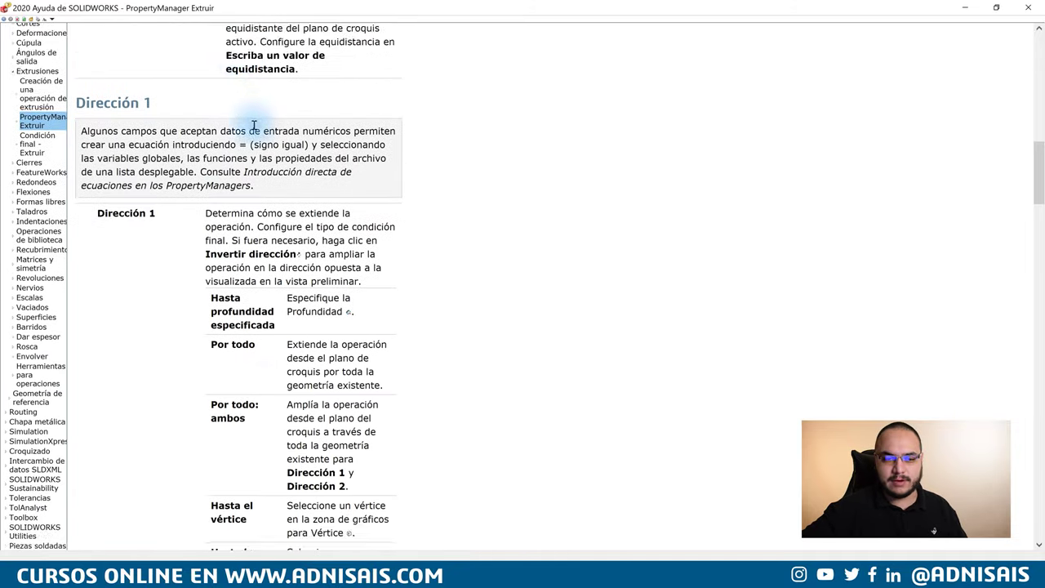
pyautogui.scroll(-4, 254, 125)
pyautogui.scroll(-5, 269, 168)
pyautogui.scroll(-6, 285, 220)
pyautogui.scroll(-6, 327, 262)
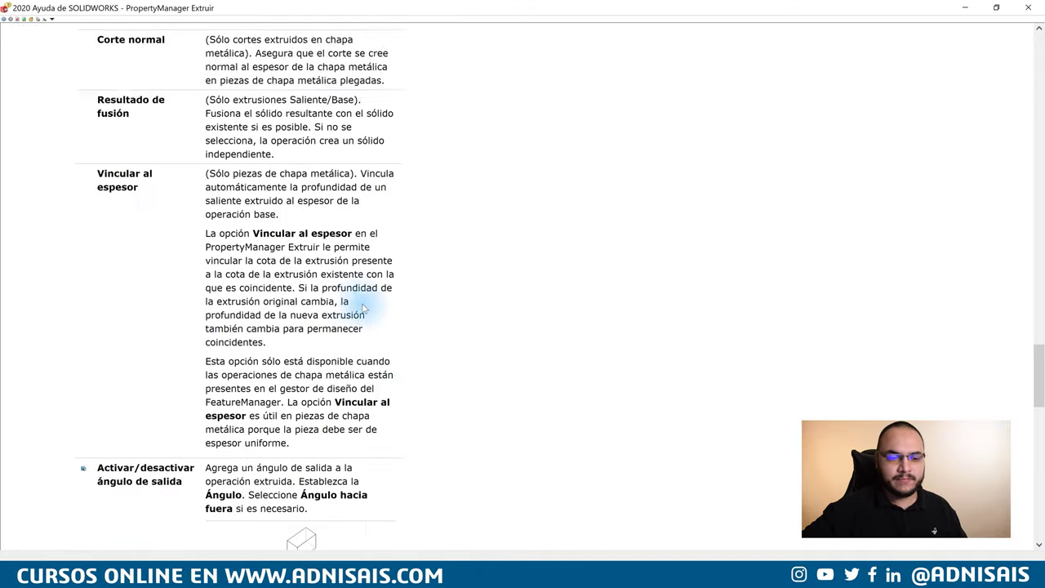
pyautogui.scroll(-6, 457, 318)
pyautogui.scroll(-5, 563, 334)
pyautogui.scroll(-1, 574, 336)
pyautogui.scroll(-1, 579, 343)
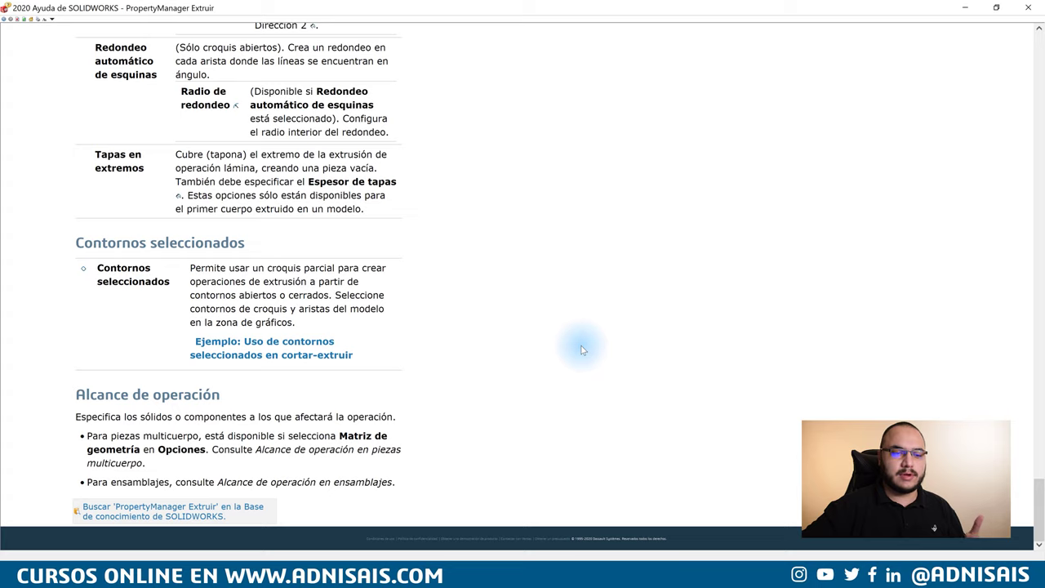
pyautogui.scroll(5, 579, 347)
pyautogui.scroll(5, 575, 345)
pyautogui.scroll(5, 586, 345)
pyautogui.scroll(5, 586, 348)
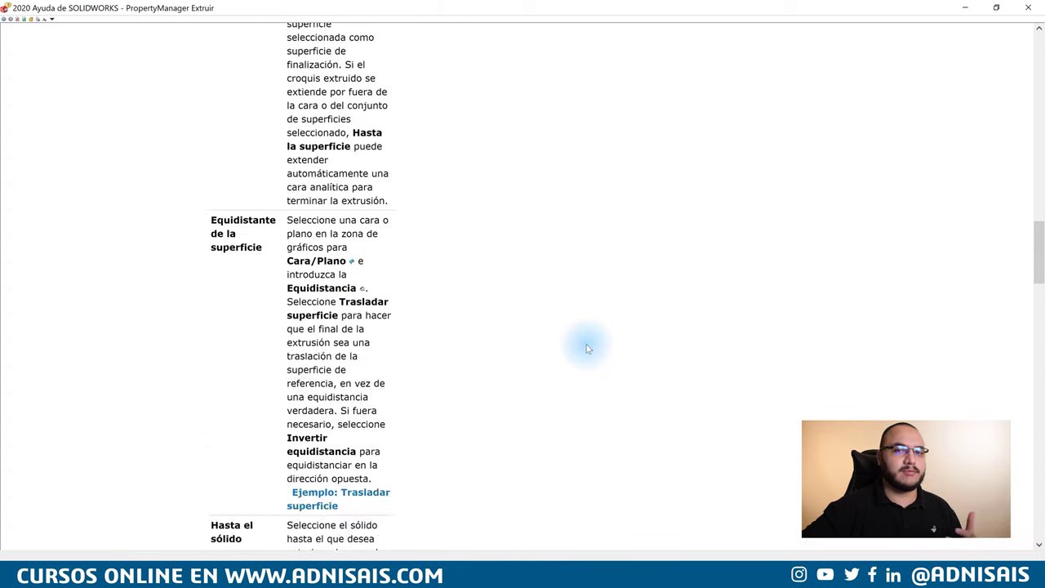
pyautogui.scroll(5, 586, 347)
pyautogui.scroll(5, 587, 345)
pyautogui.scroll(5, 586, 345)
pyautogui.scroll(3, 581, 345)
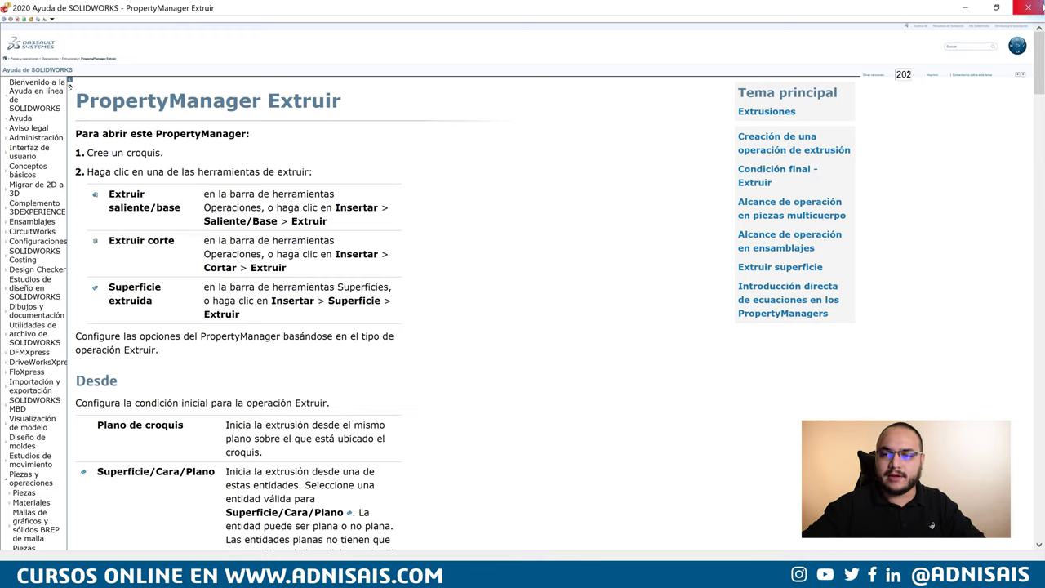
# Close Help and cancel the Saliente-Extruir3 edit without changes
pyautogui.click(1033, 8)
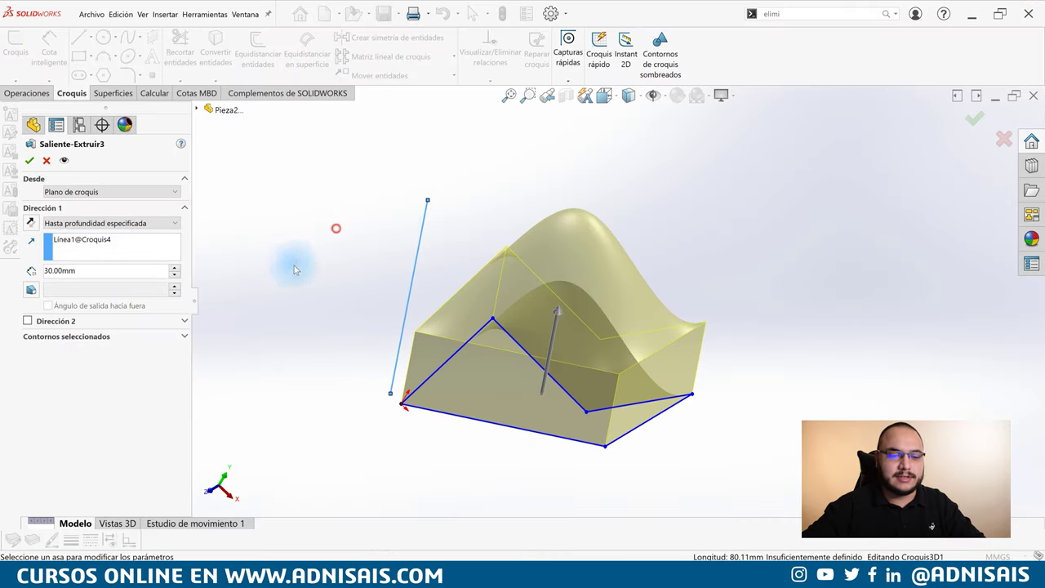
pyautogui.click(46, 160)
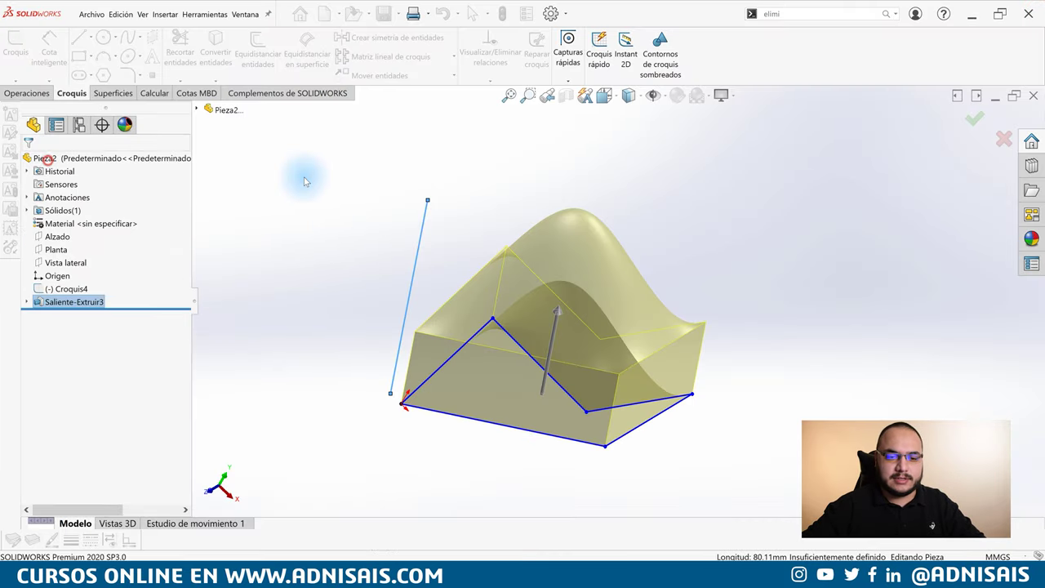